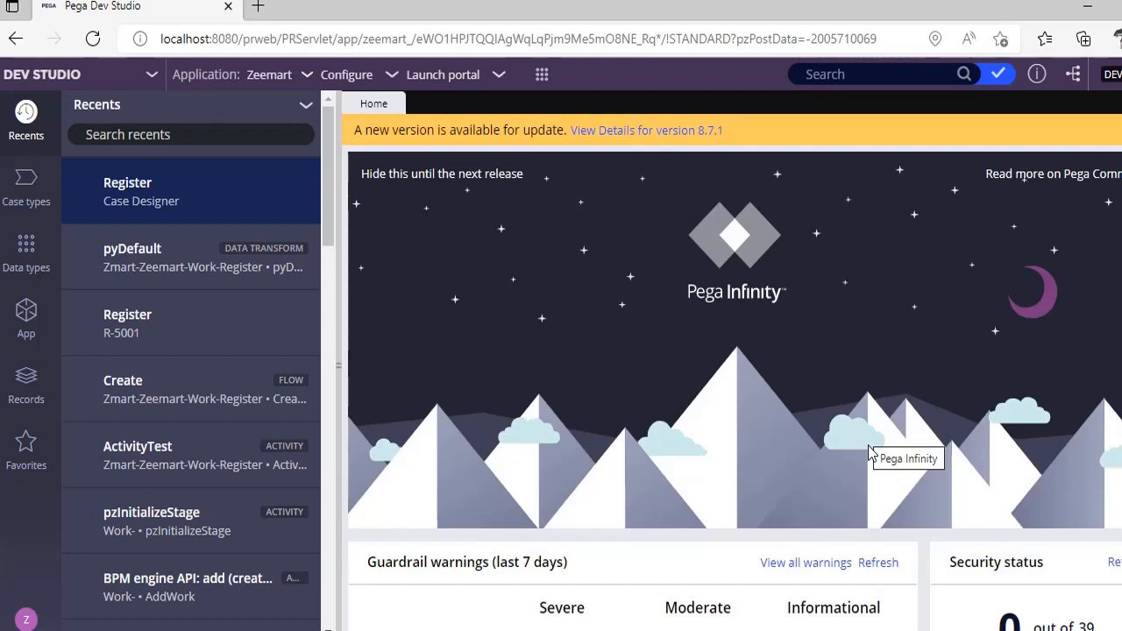
Review the case type notes in OOTB Activities.odt in OpenOffice Writer and return to Pega Dev Studio.
mouse_move(840, 630)
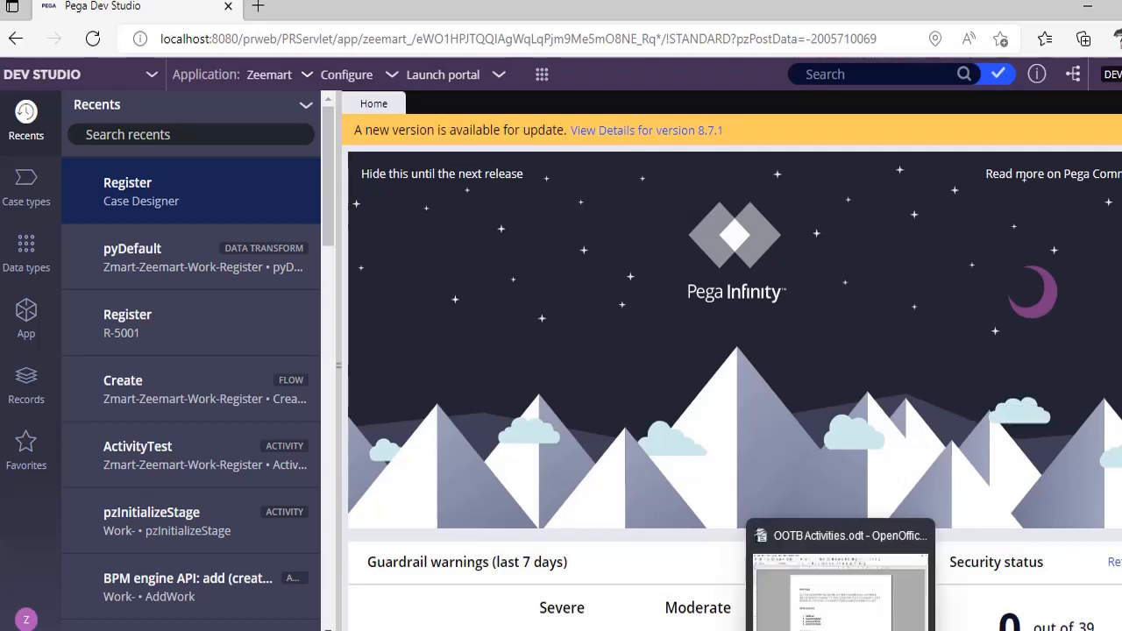
left_click(841, 596)
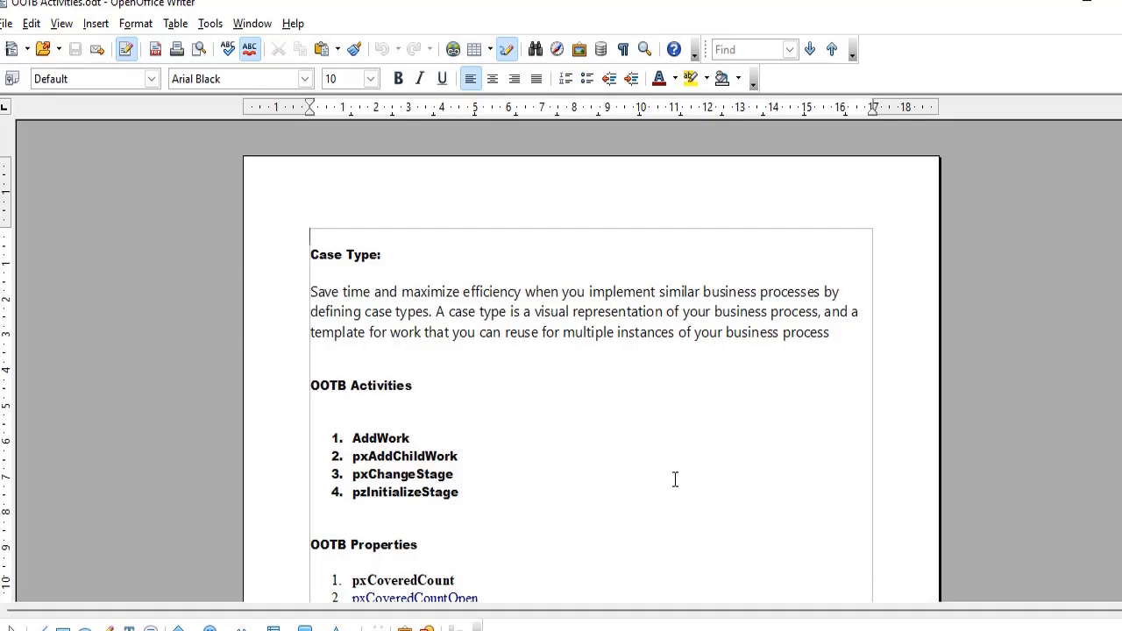
key("alt+Tab")
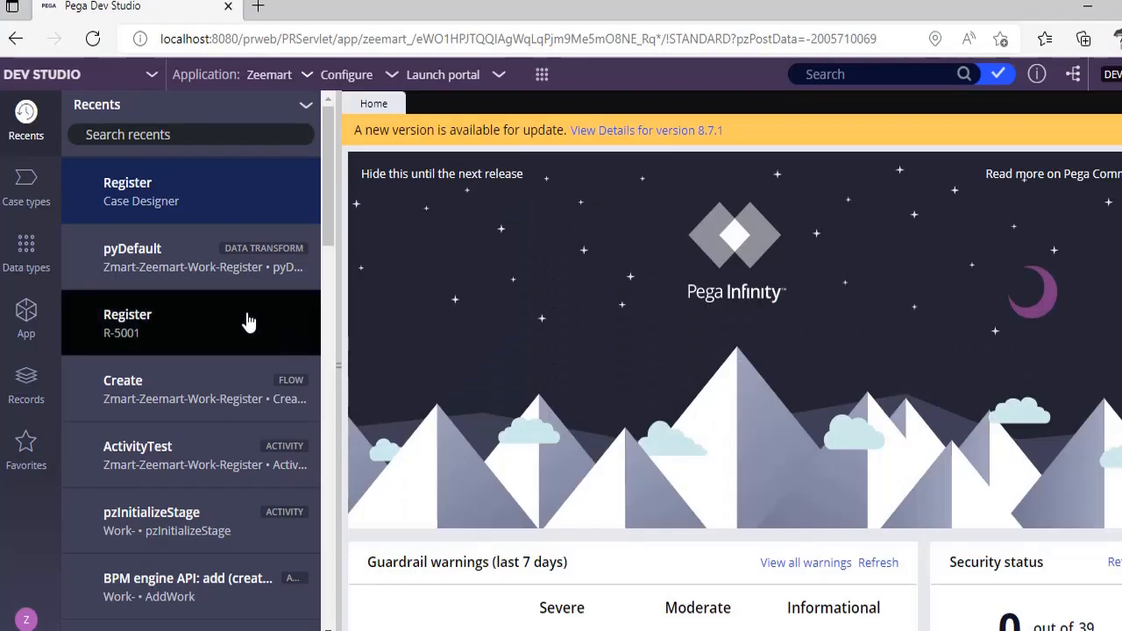
Examine the advanced settings for adding a new case type and cancel without creating one.
left_click(49, 215)
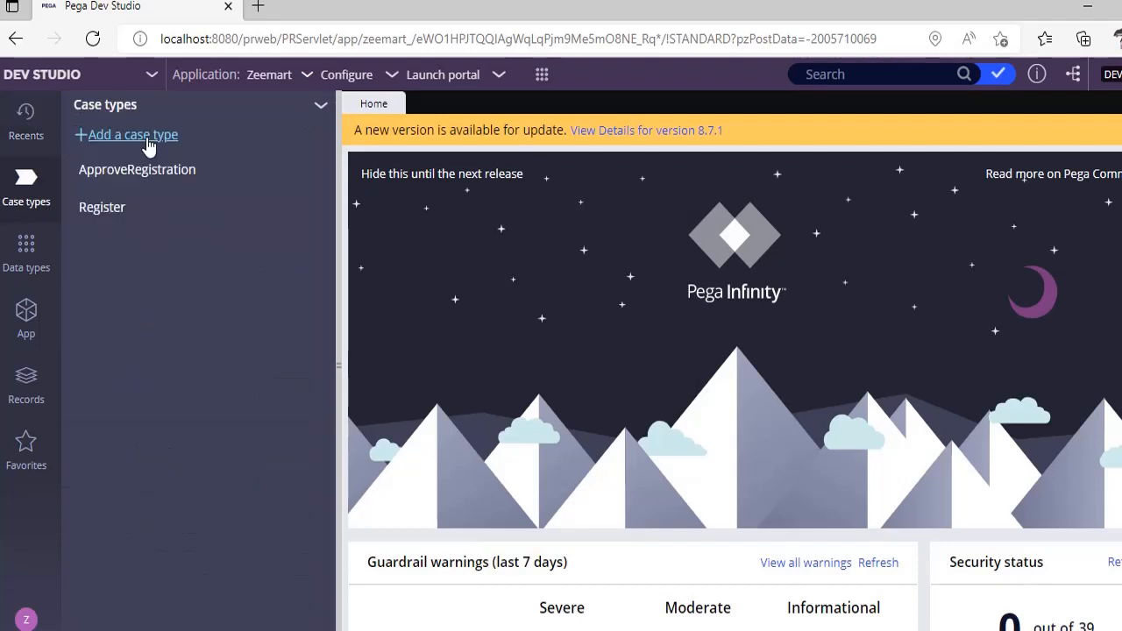
left_click(147, 137)
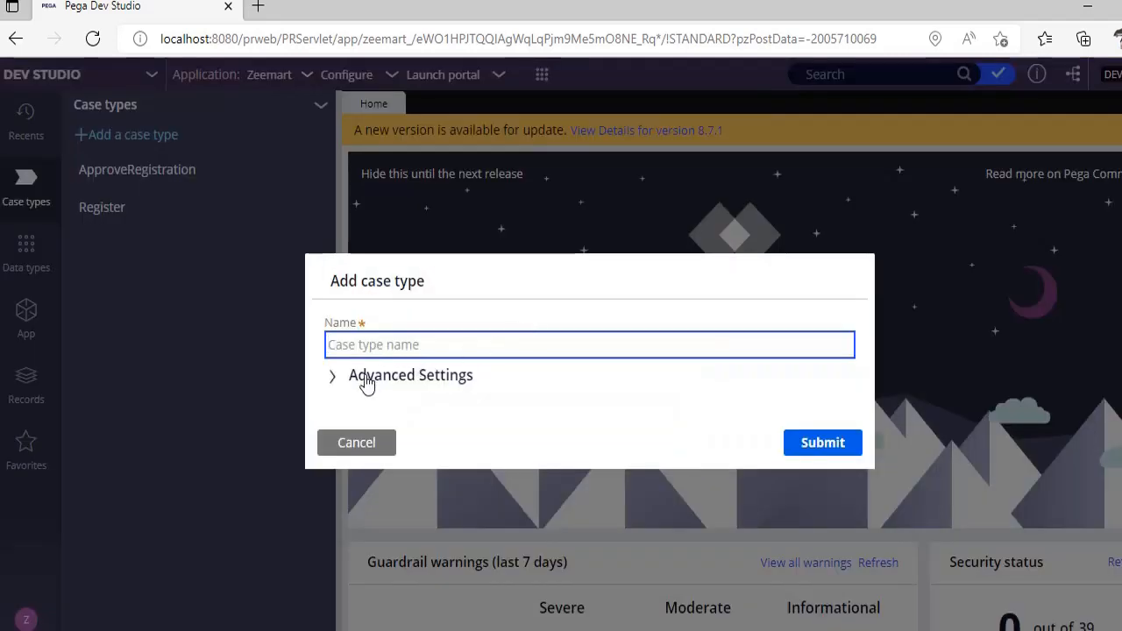
left_click(368, 375)
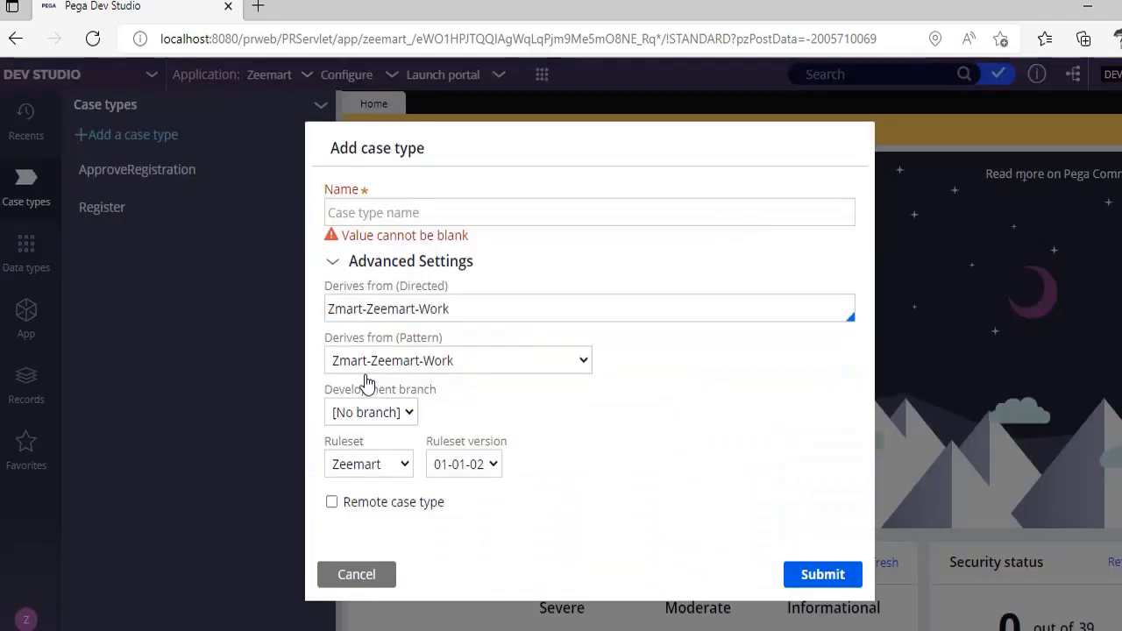
left_click(480, 315)
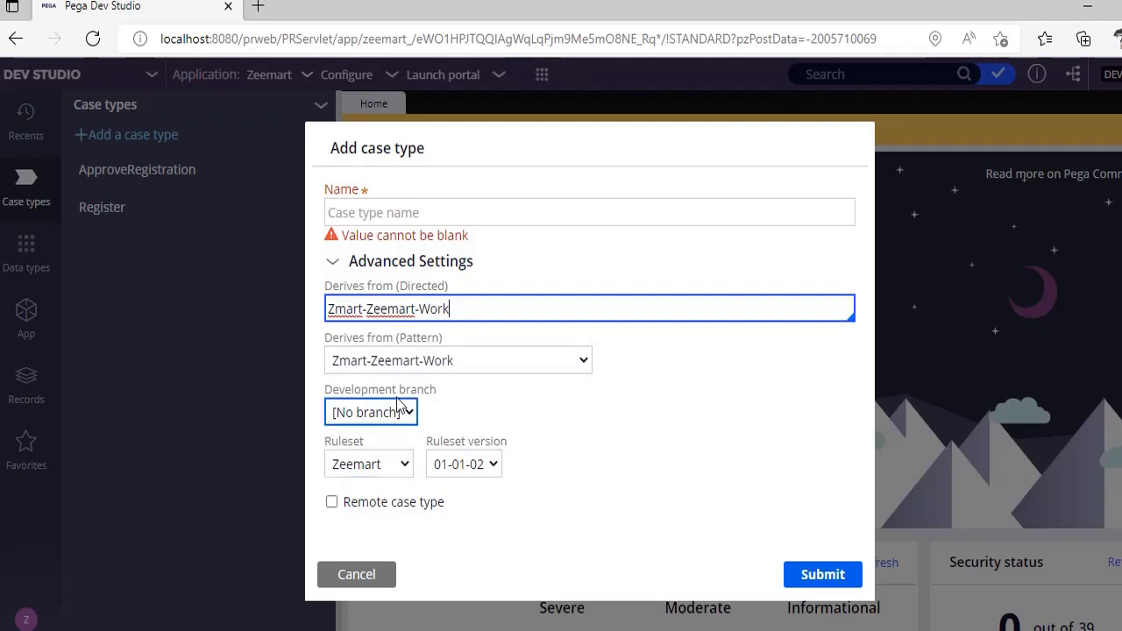
left_click(469, 362)
left_click(470, 362)
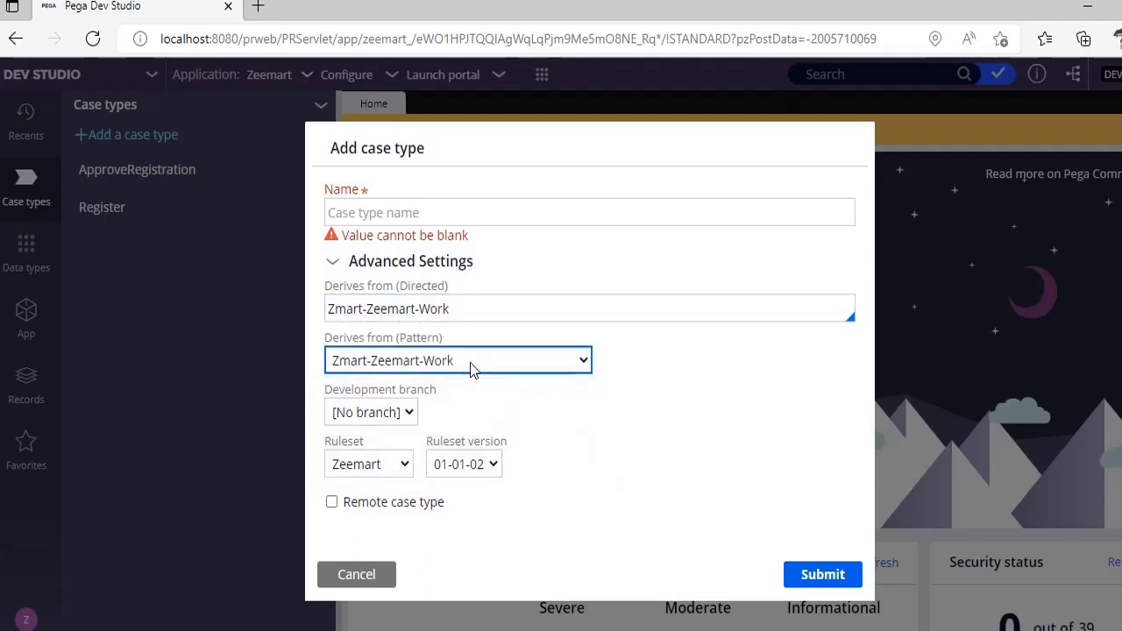
left_click(355, 577)
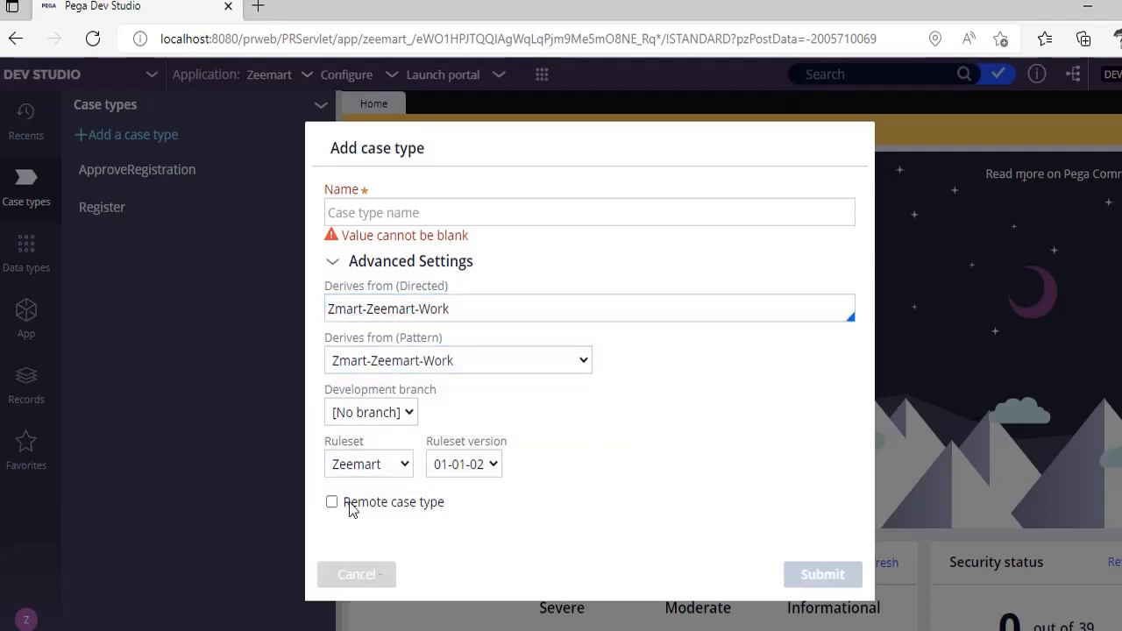
Open the Register case type, collapse the explorer area and select the Create process in its life cycle.
left_click(101, 213)
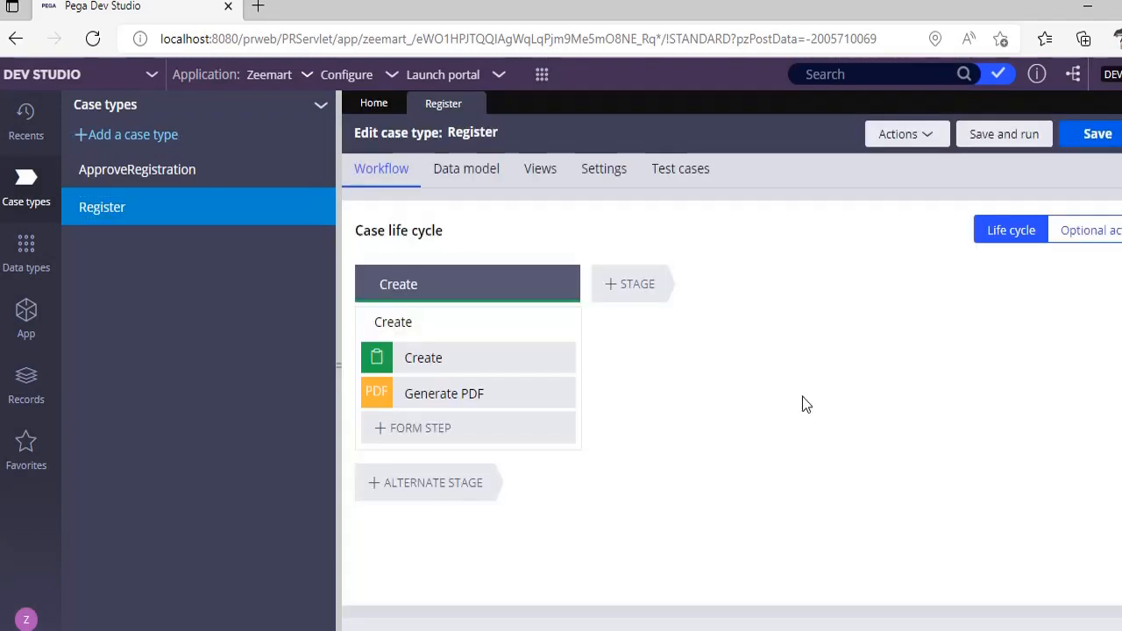
left_click(336, 344)
left_click(135, 288)
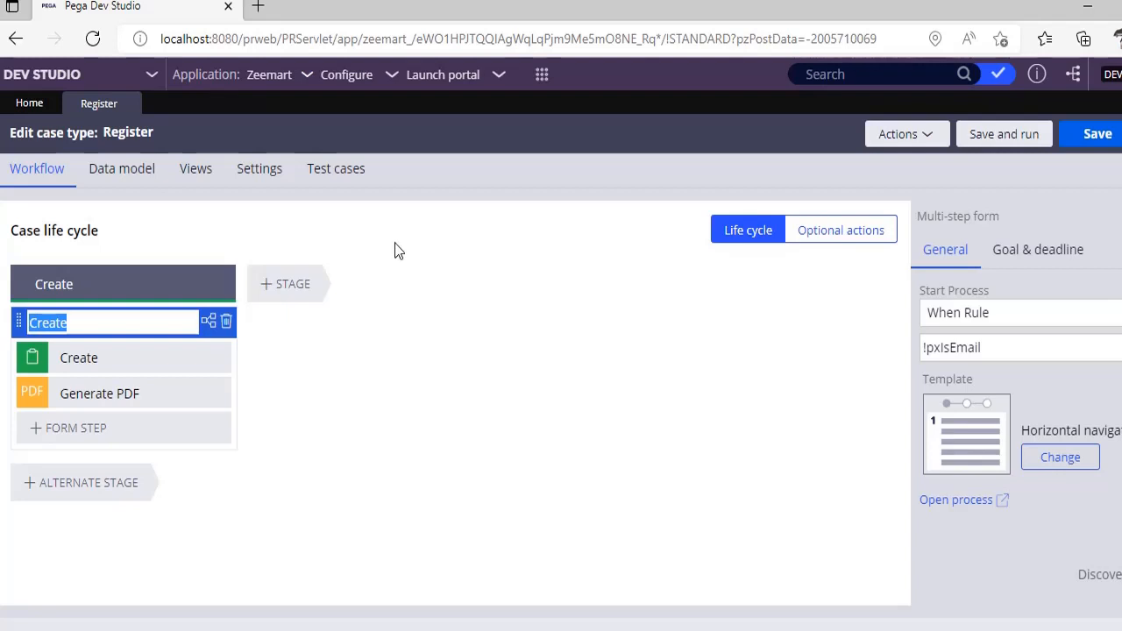
left_click(392, 359)
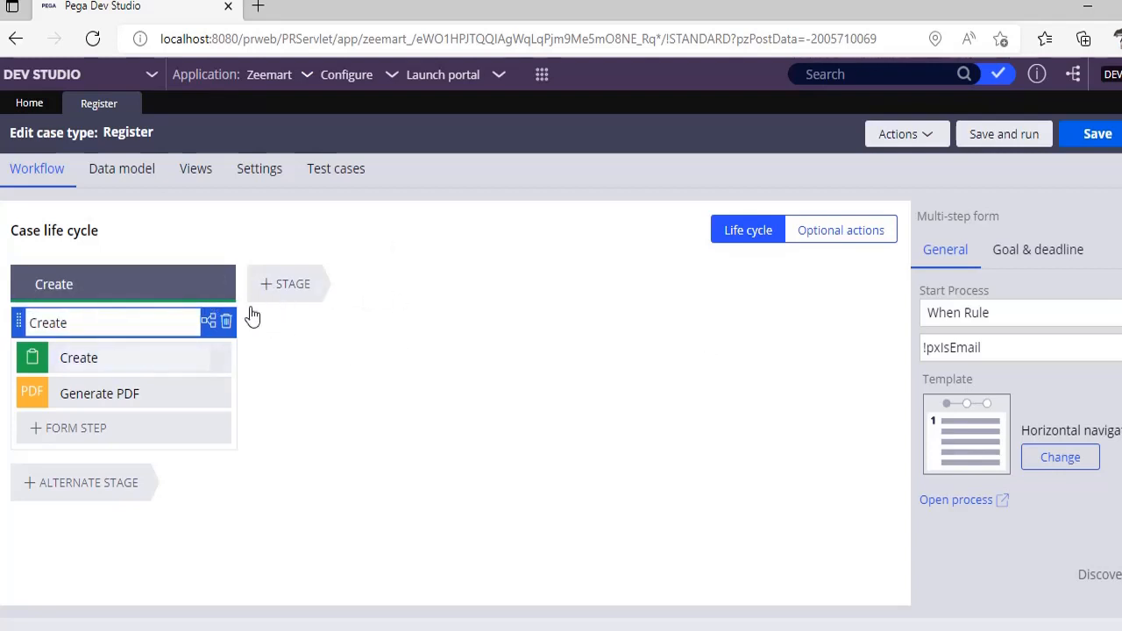
Add two stages named Approval and Notify after the Create stage.
left_click(289, 284)
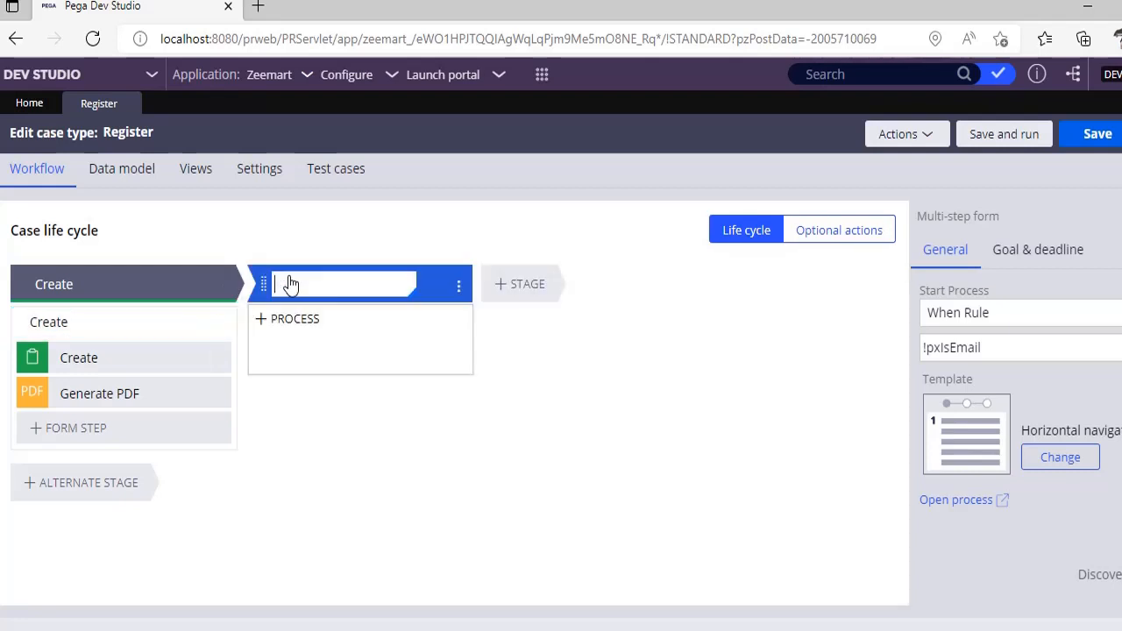
left_click(550, 292)
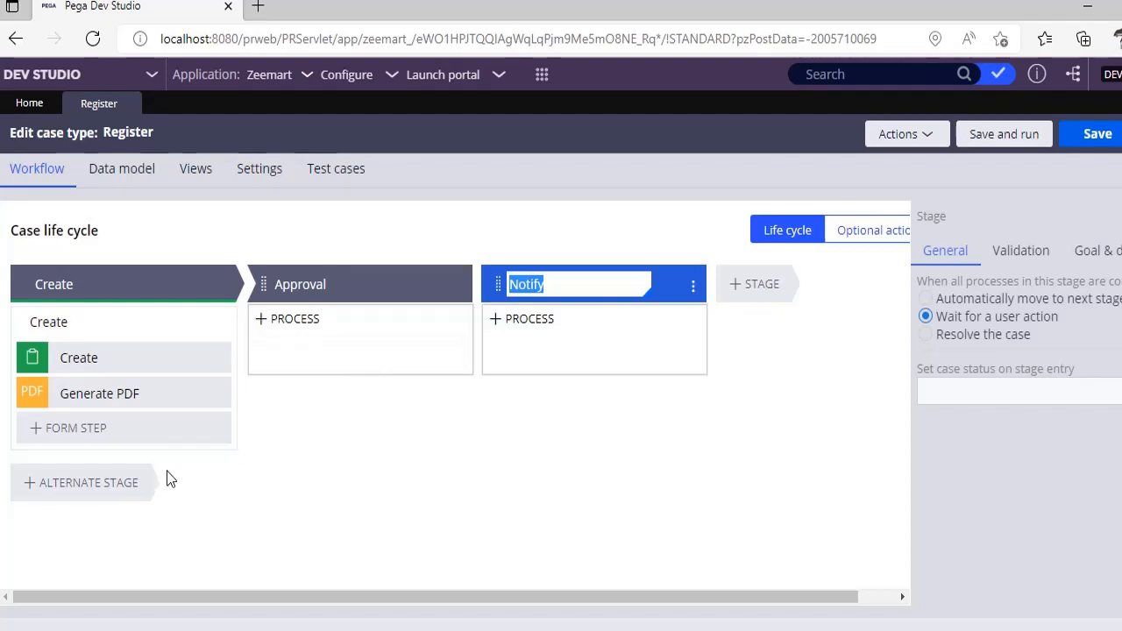
Add an alternate stage named Reject to the Register case life cycle.
left_click(83, 481)
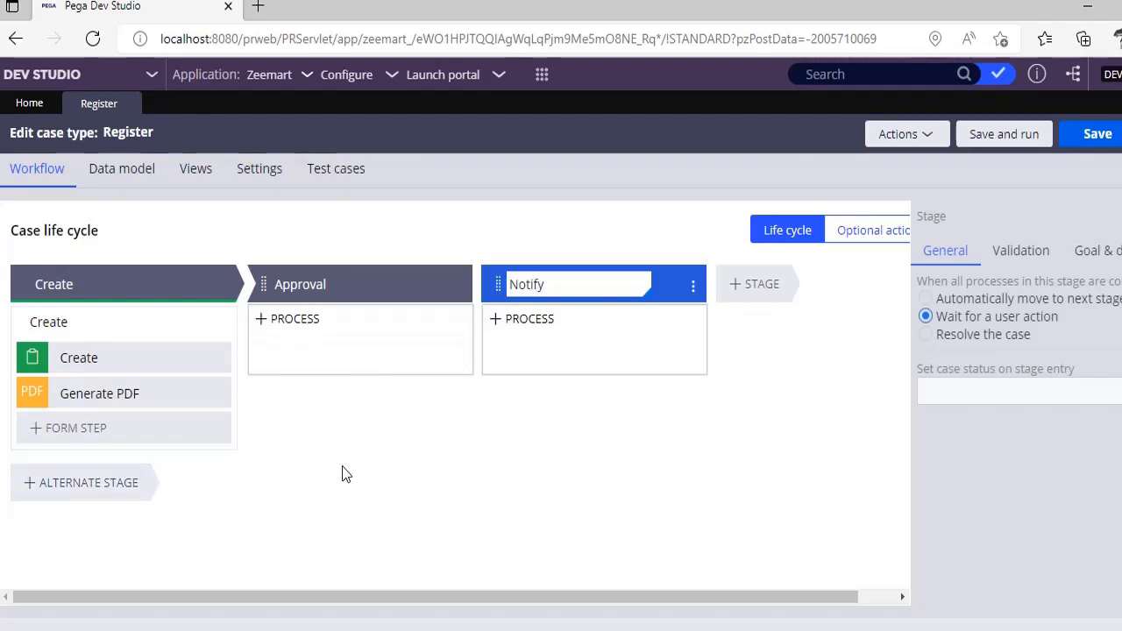
type("R")
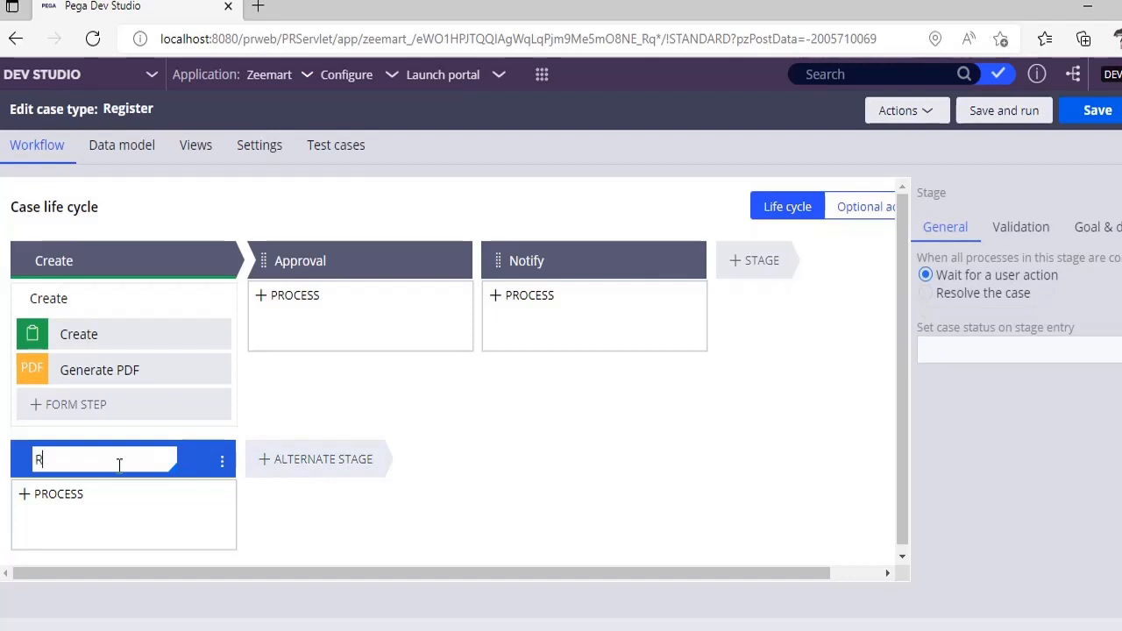
type("ejecr")
key("BackSpace")
type("t")
left_click(164, 505)
View the step types offered for the Reject stage and add a Collect Information step to the Create process.
mouse_move(60, 503)
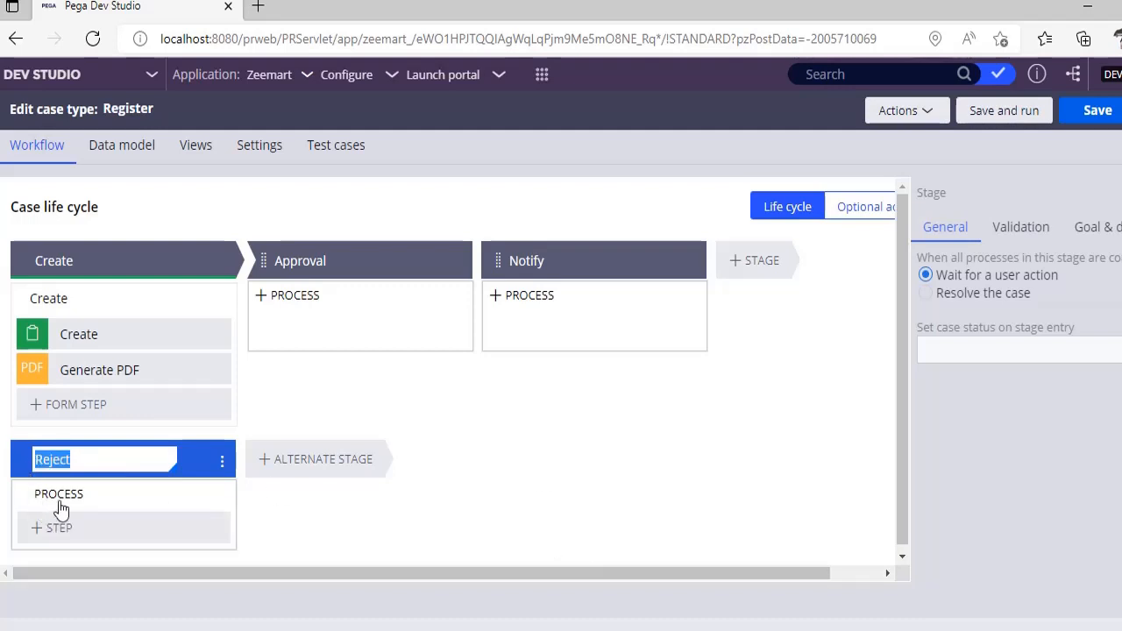
left_click(58, 531)
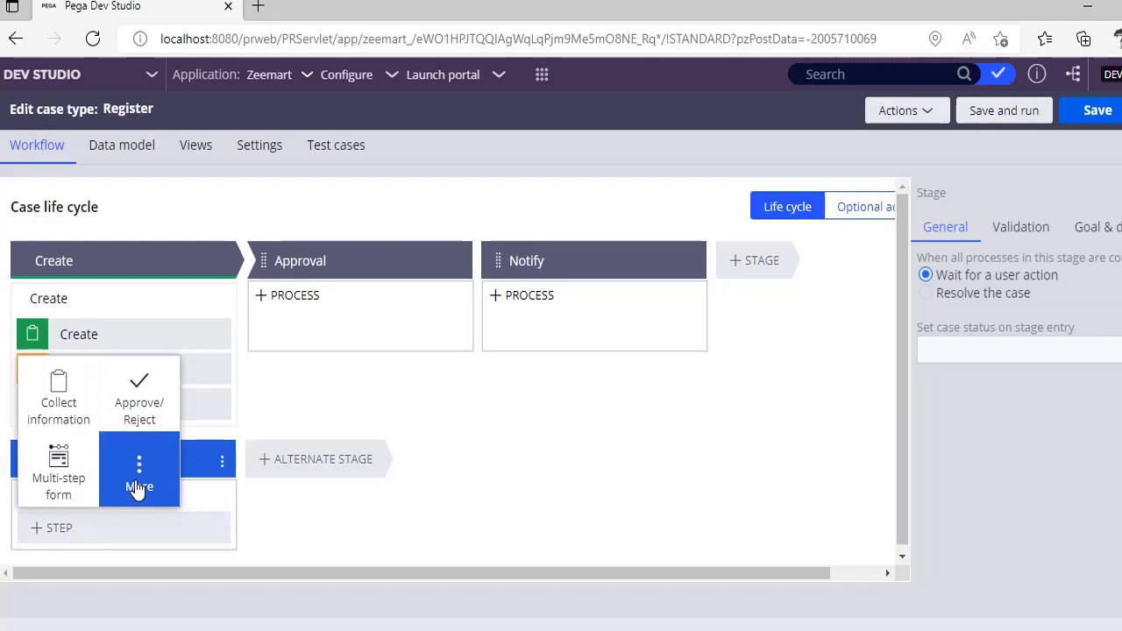
left_click(389, 552)
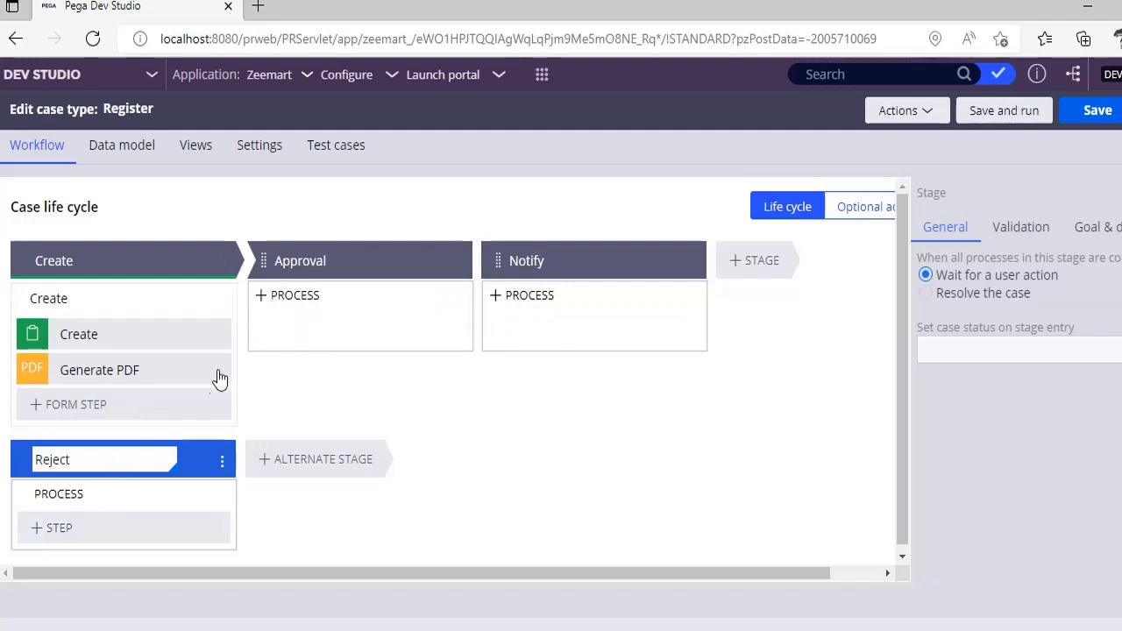
left_click(111, 414)
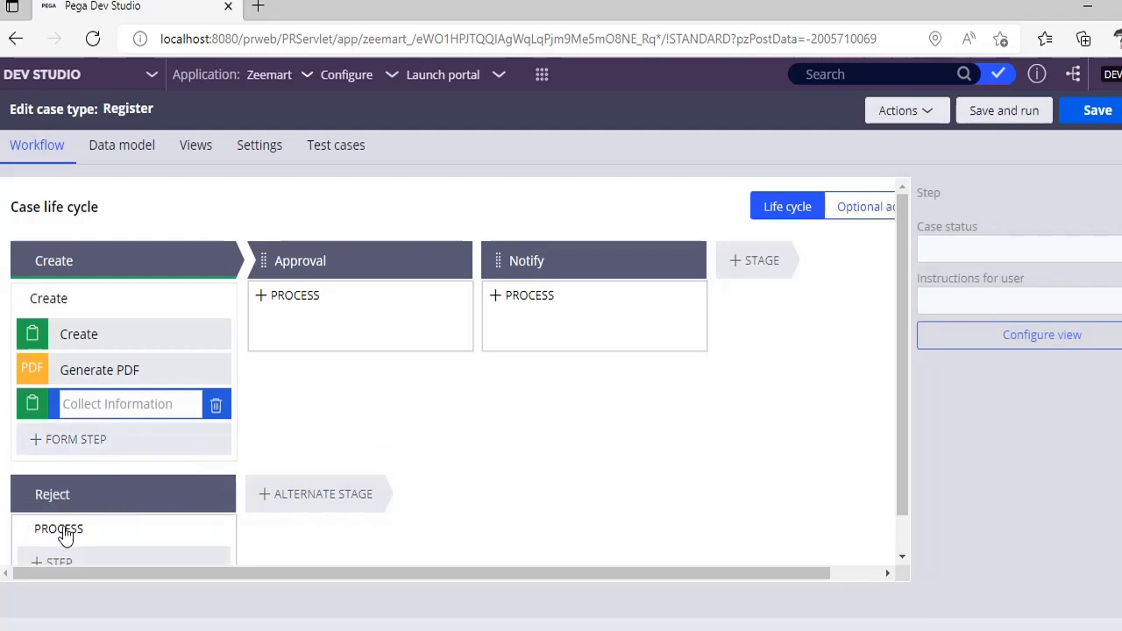
Open the extended step choices for the Reject stage's process and view the available processes.
scroll(294, 508, "down", 1)
mouse_move(53, 521)
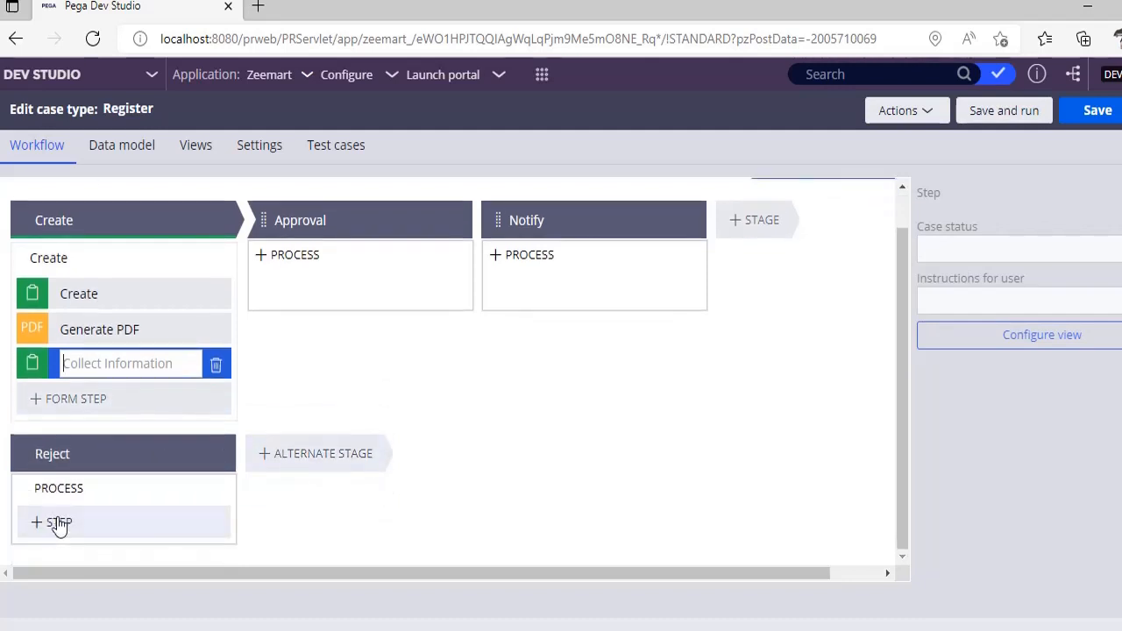
left_click(54, 526)
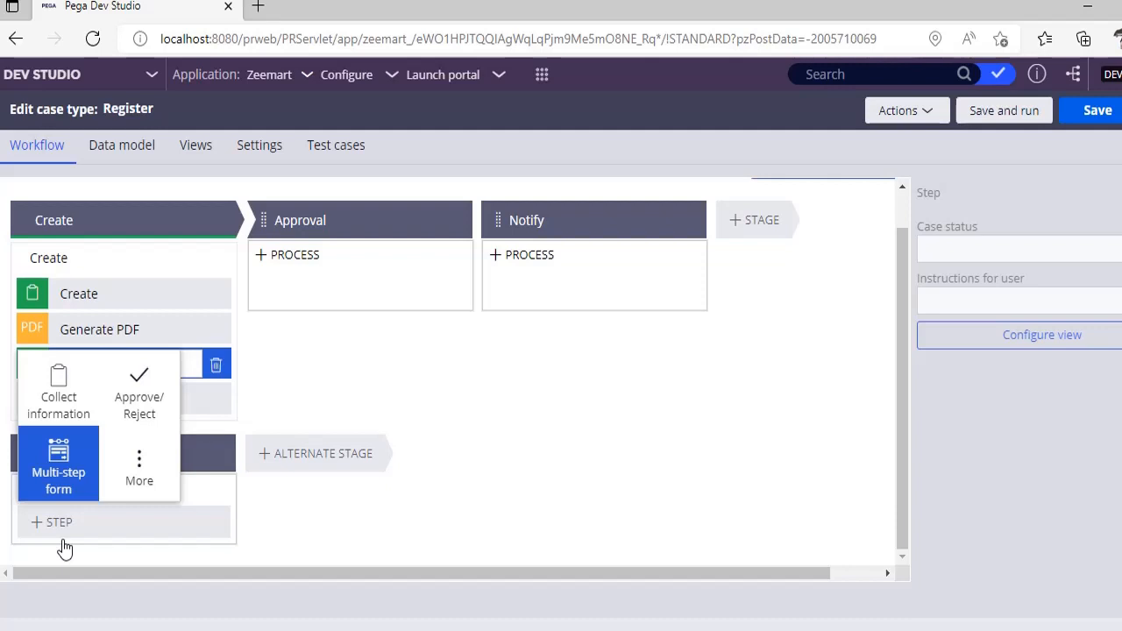
left_click(151, 474)
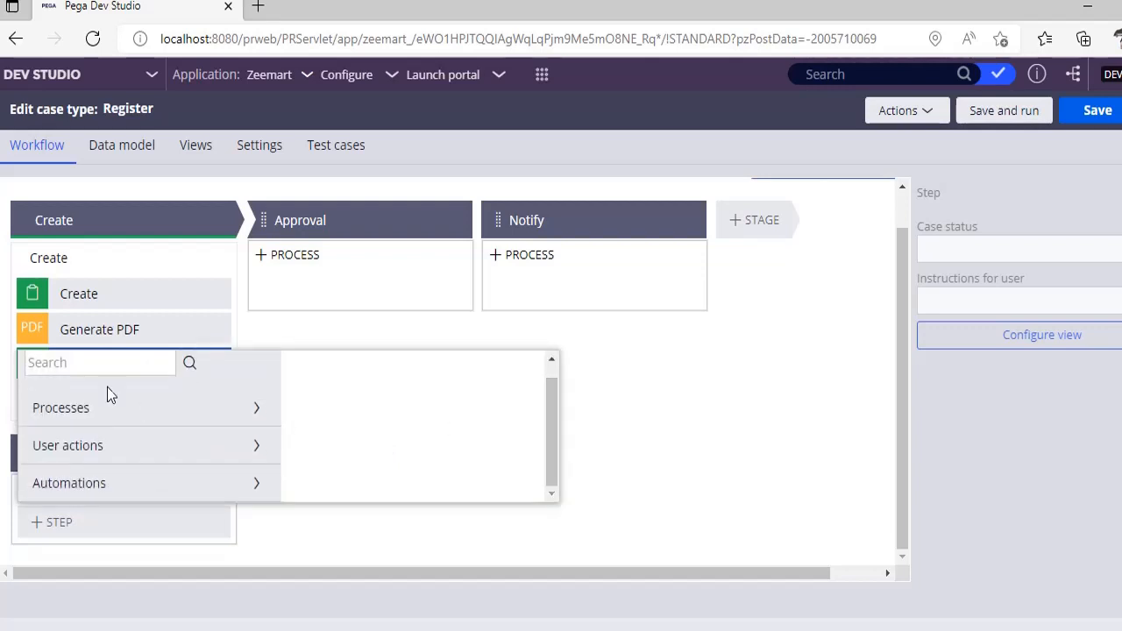
left_click(256, 414)
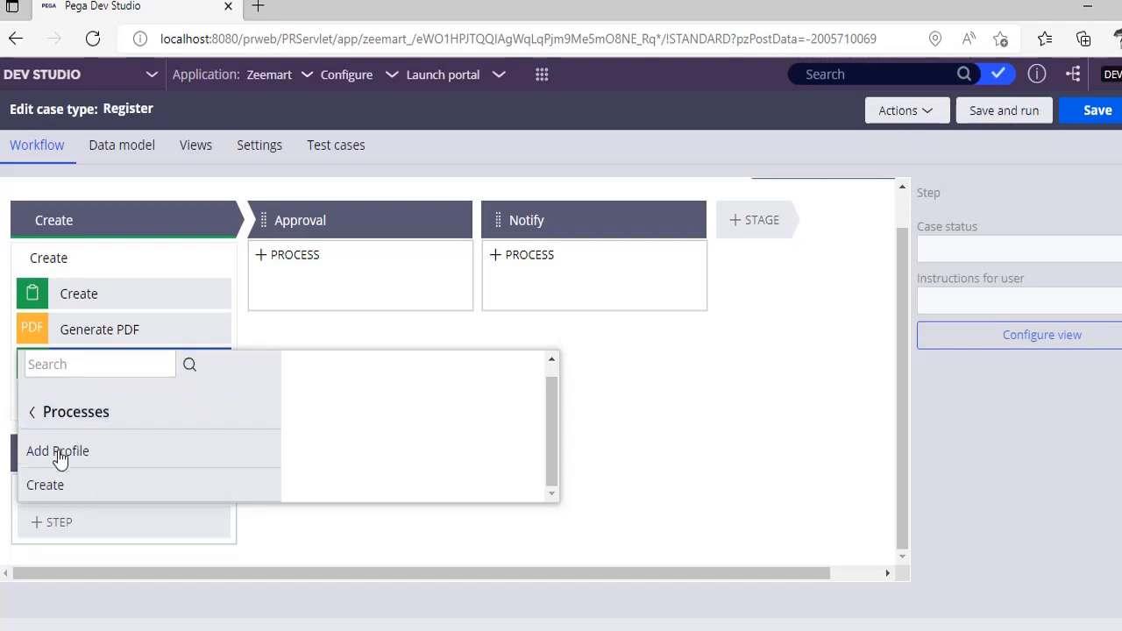
left_click(34, 419)
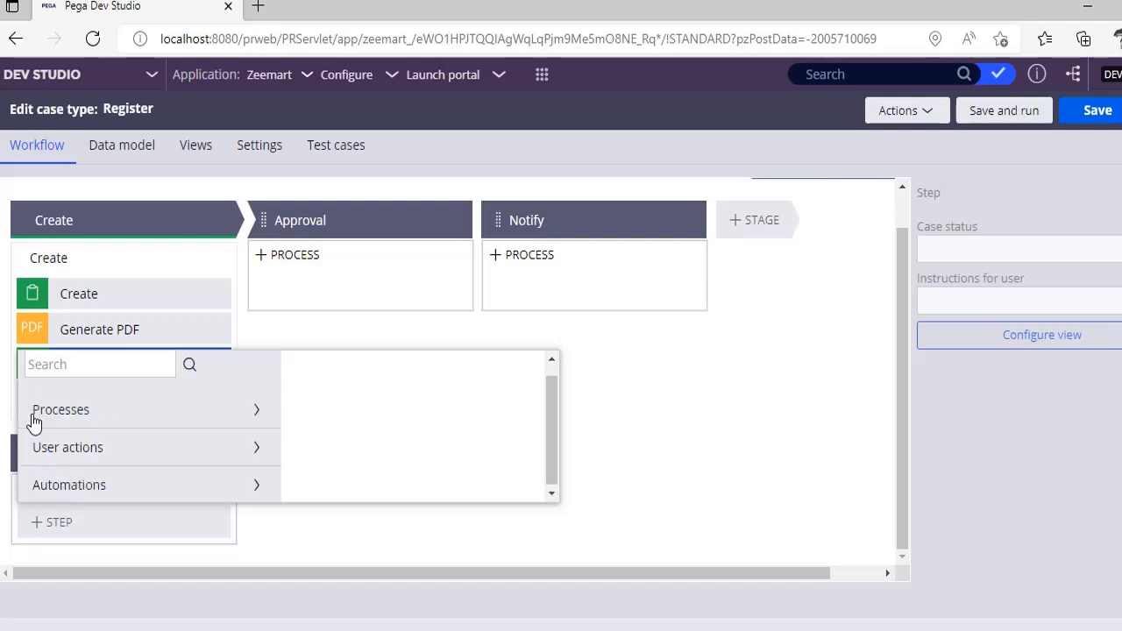
Examine the automations available as a step for the Reject stage, including the details of Change to a stage.
left_click(257, 487)
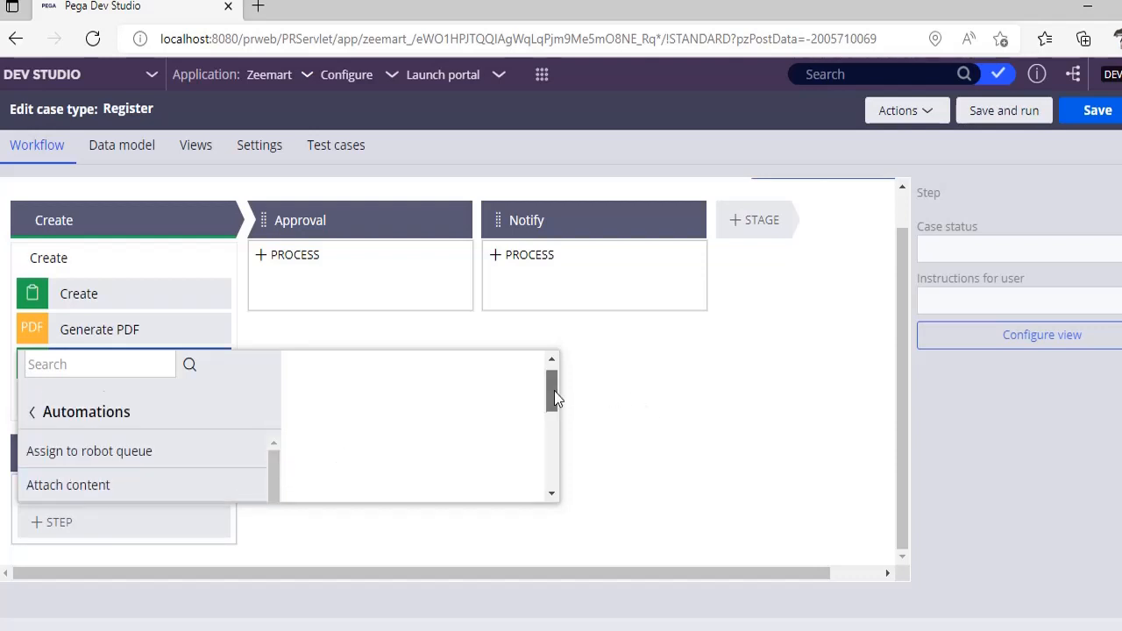
scroll(553, 404, "down", 2)
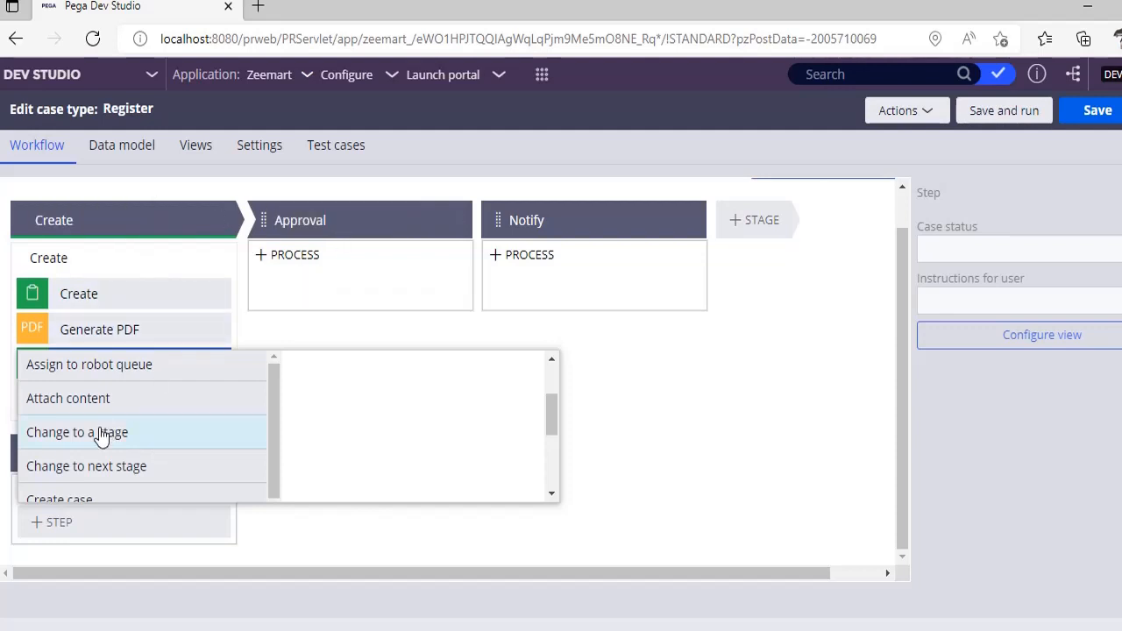
left_click(102, 435)
mouse_move(548, 410)
left_mouse_down()
mouse_move(554, 375)
mouse_move(548, 415)
left_mouse_up()
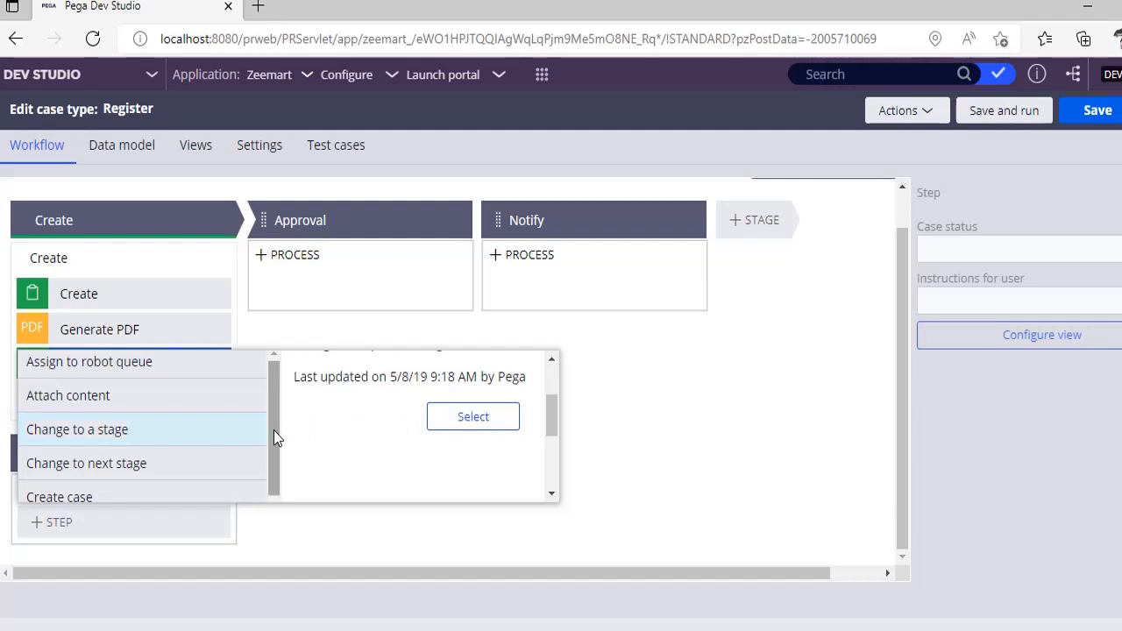
left_click_drag(275, 438, 271, 459)
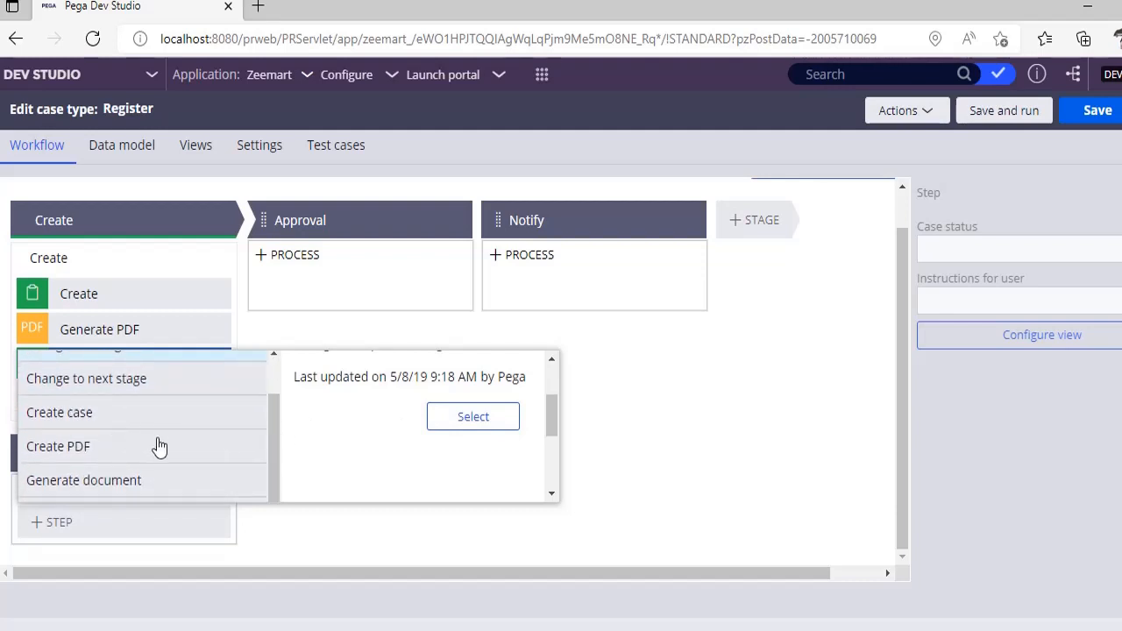
left_click_drag(271, 442, 269, 487)
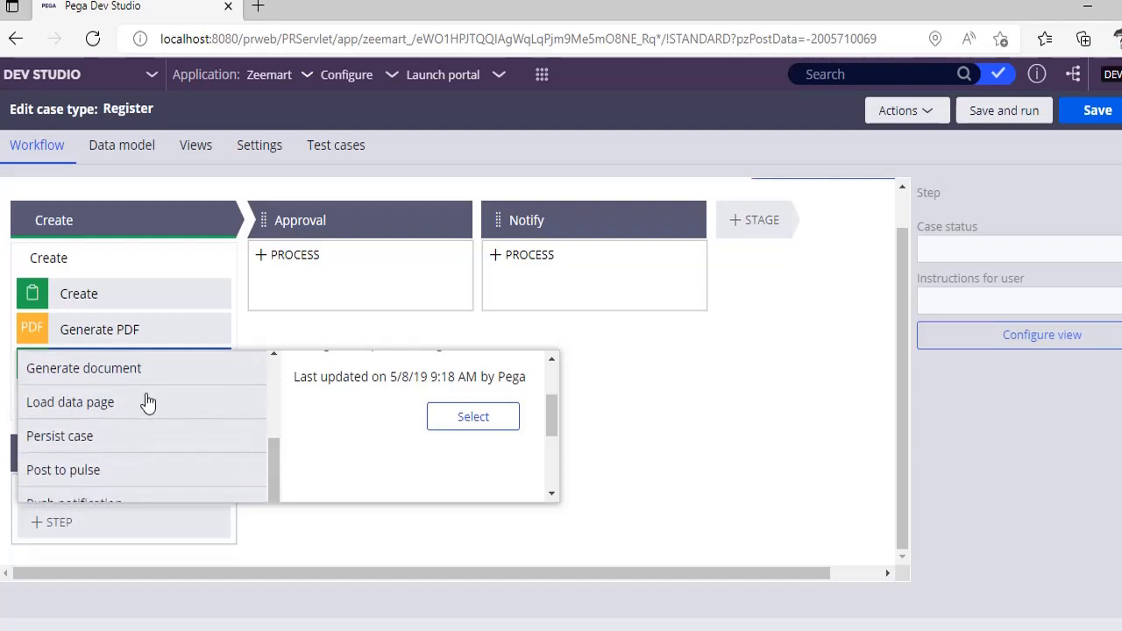
left_click_drag(551, 420, 548, 440)
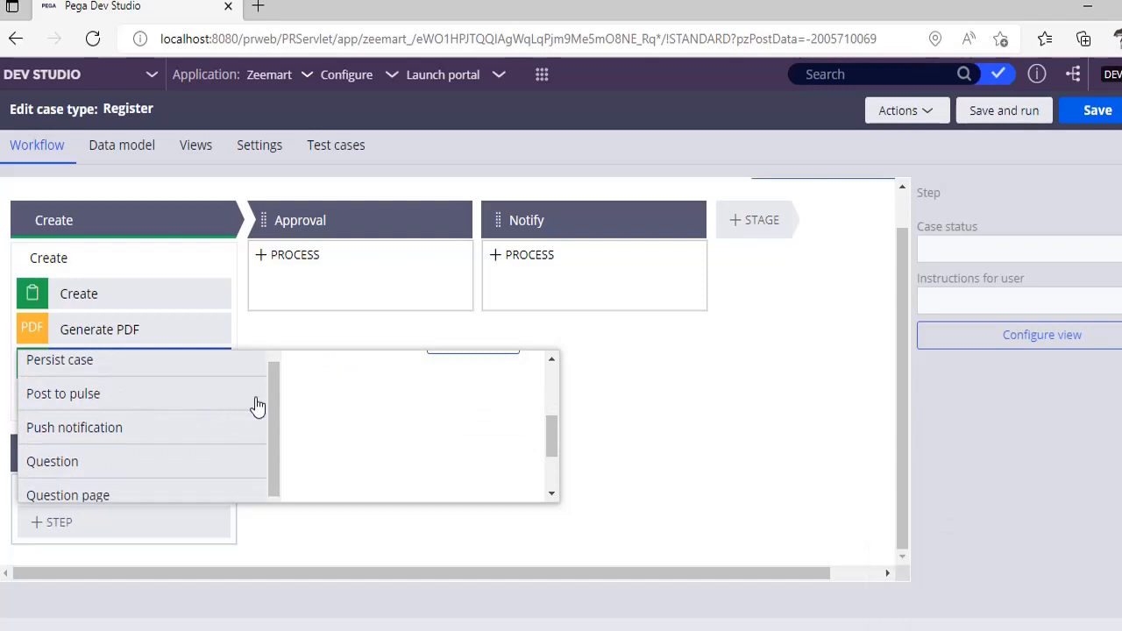
left_click_drag(276, 409, 259, 502)
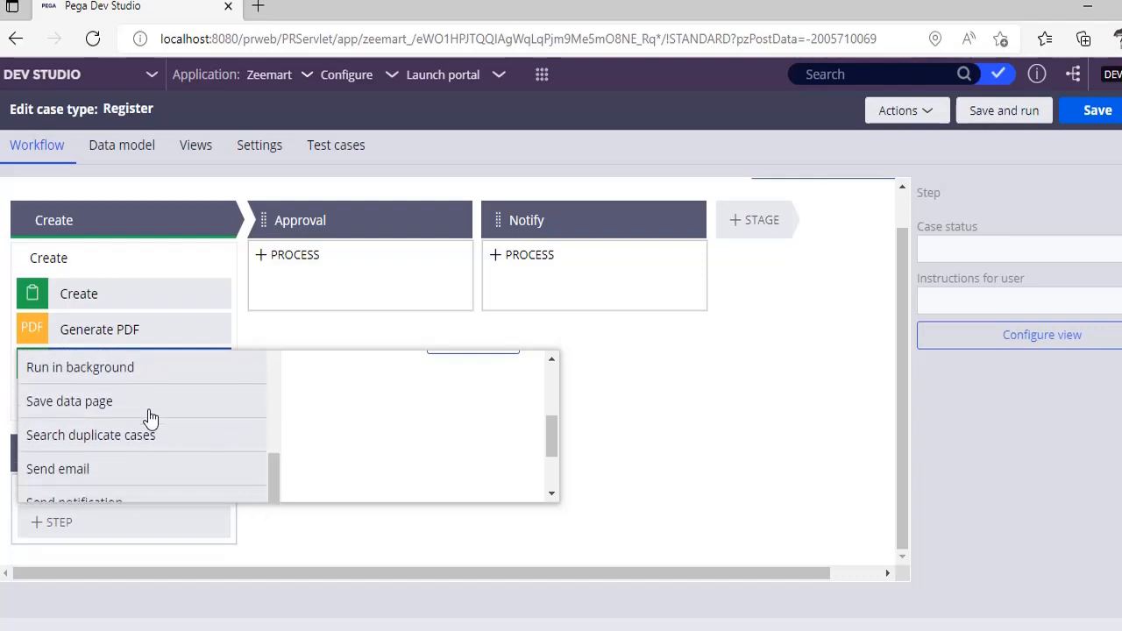
scroll(150, 417, "down", 1)
scroll(430, 445, "down", 2)
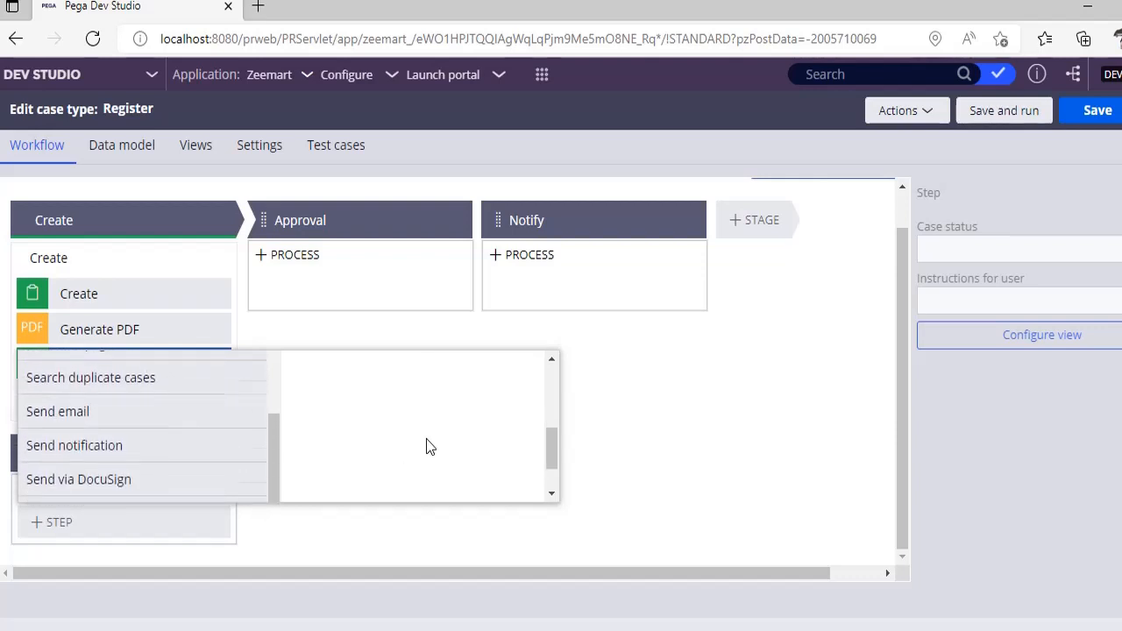
scroll(426, 440, "down", 1)
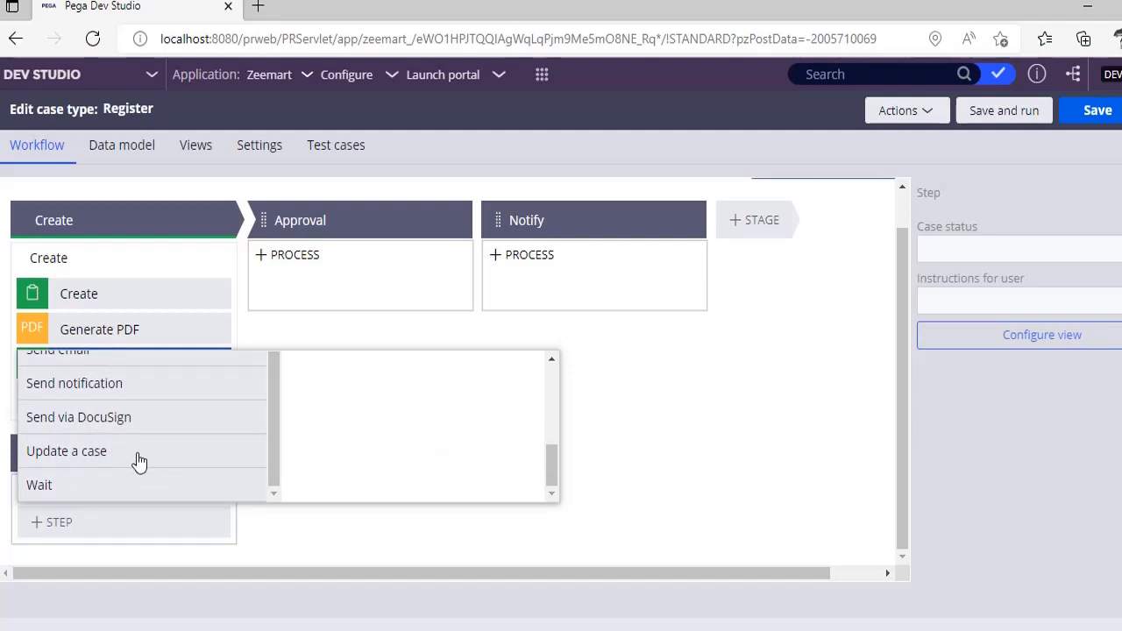
scroll(139, 462, "up", 6)
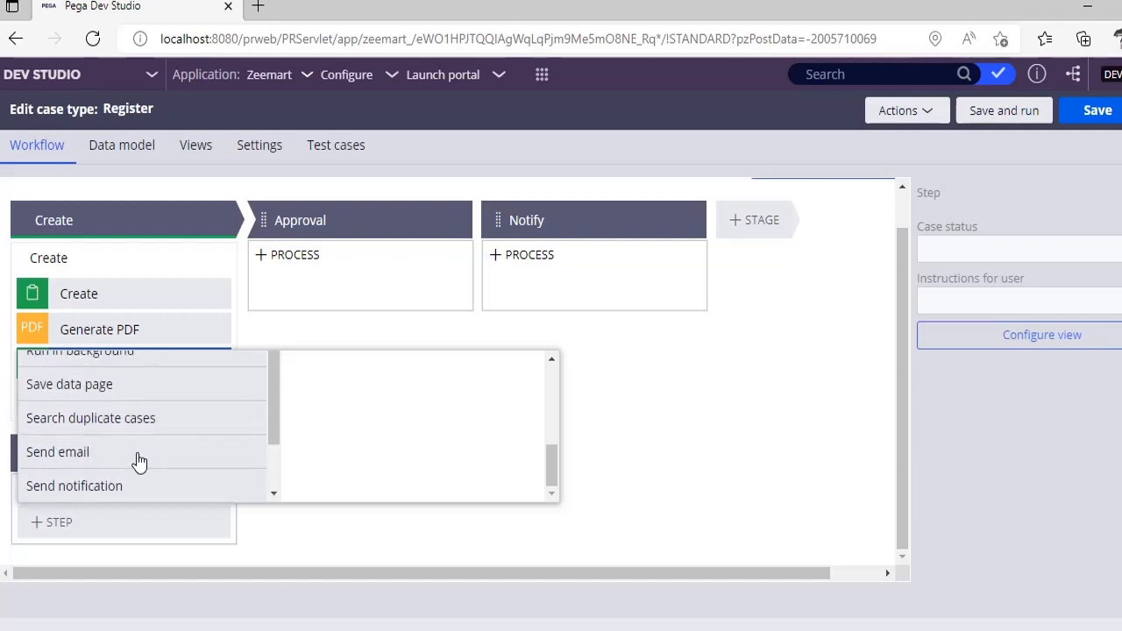
Add a Wait step to the Reject process with a case dependency on all child cases being resolved.
scroll(139, 462, "down", 6)
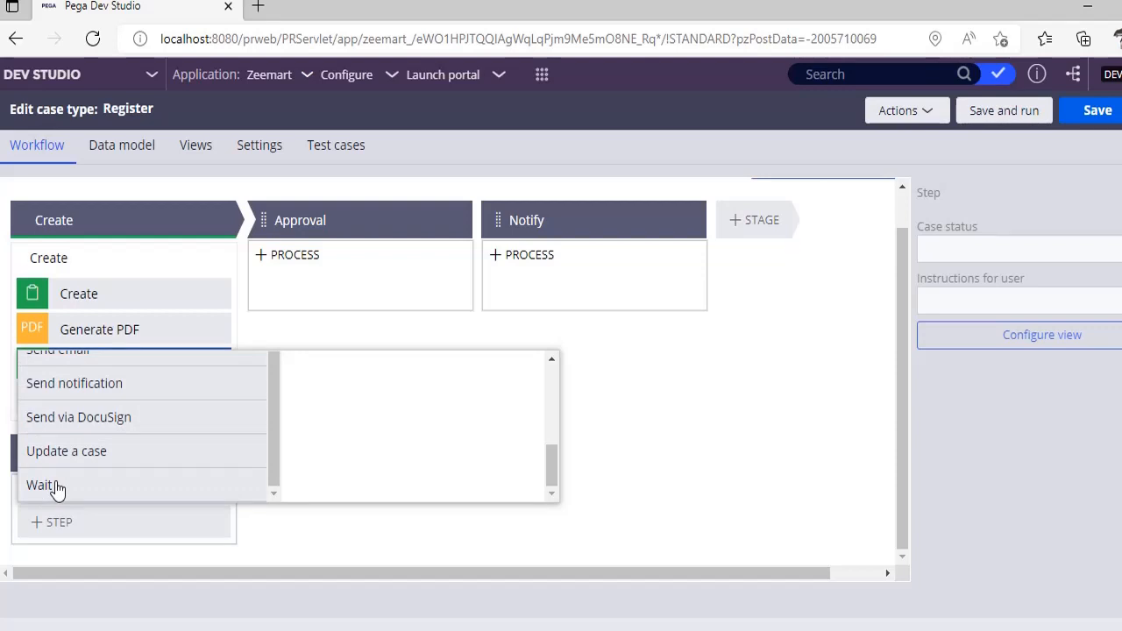
left_click_drag(556, 468, 559, 411)
left_click(506, 449)
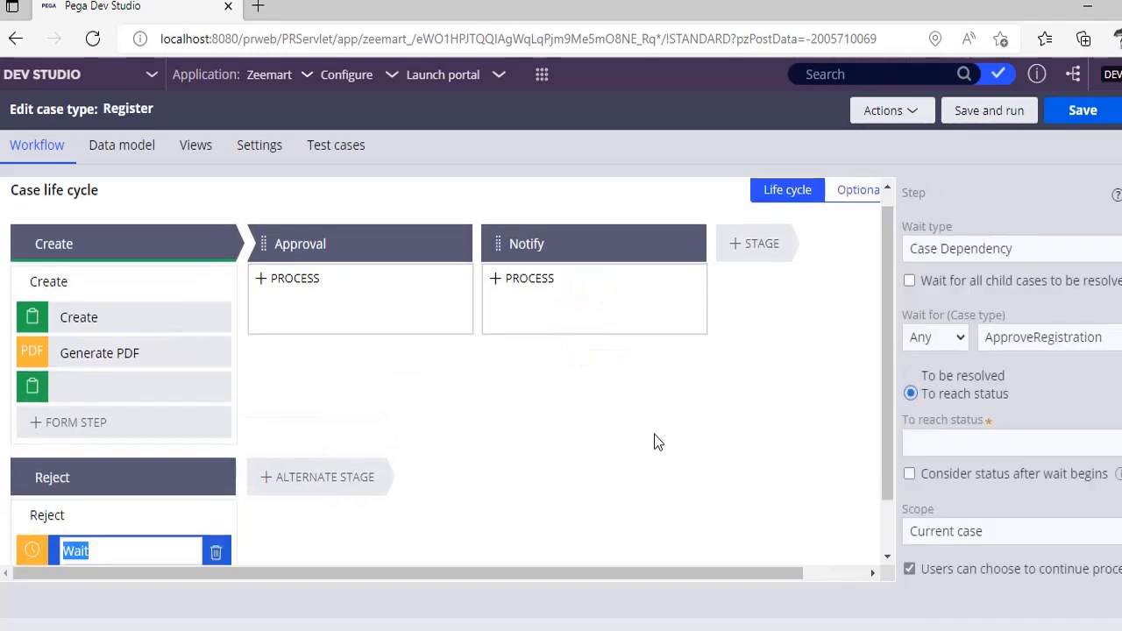
left_click(910, 280)
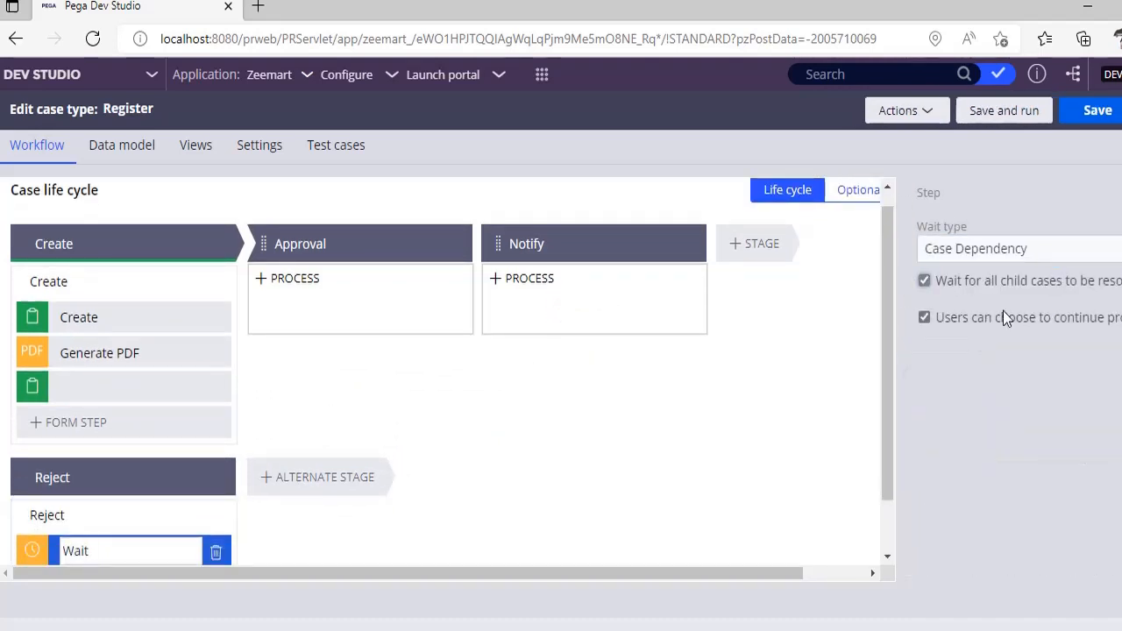
scroll(743, 372, "down", 1)
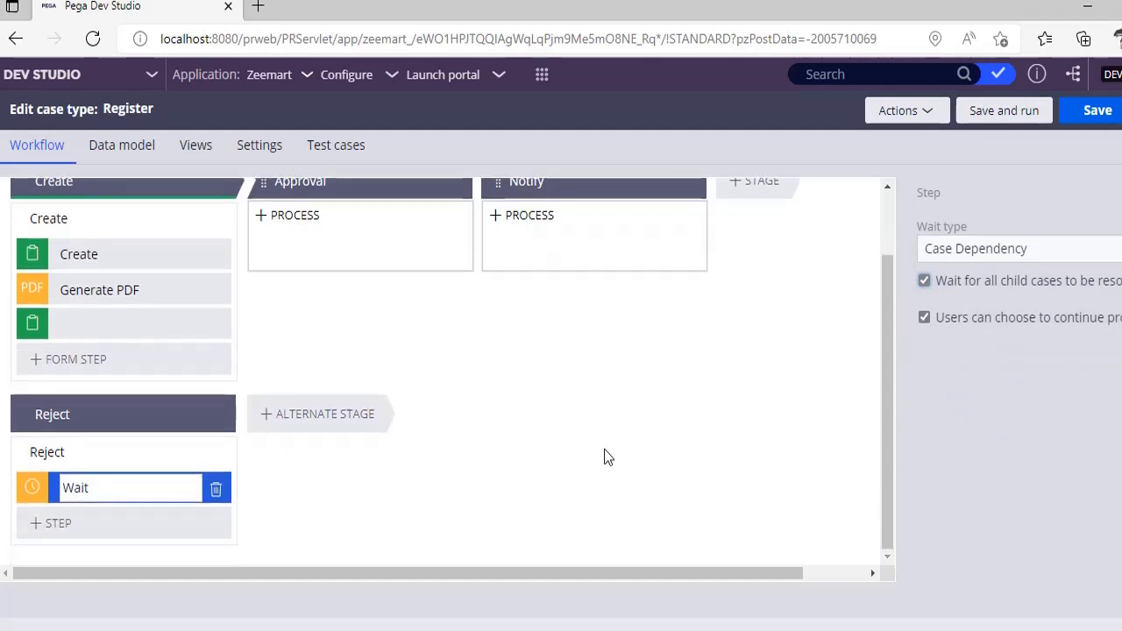
Try to save the Register case type and return to its stages and steps overview.
left_click(1098, 112)
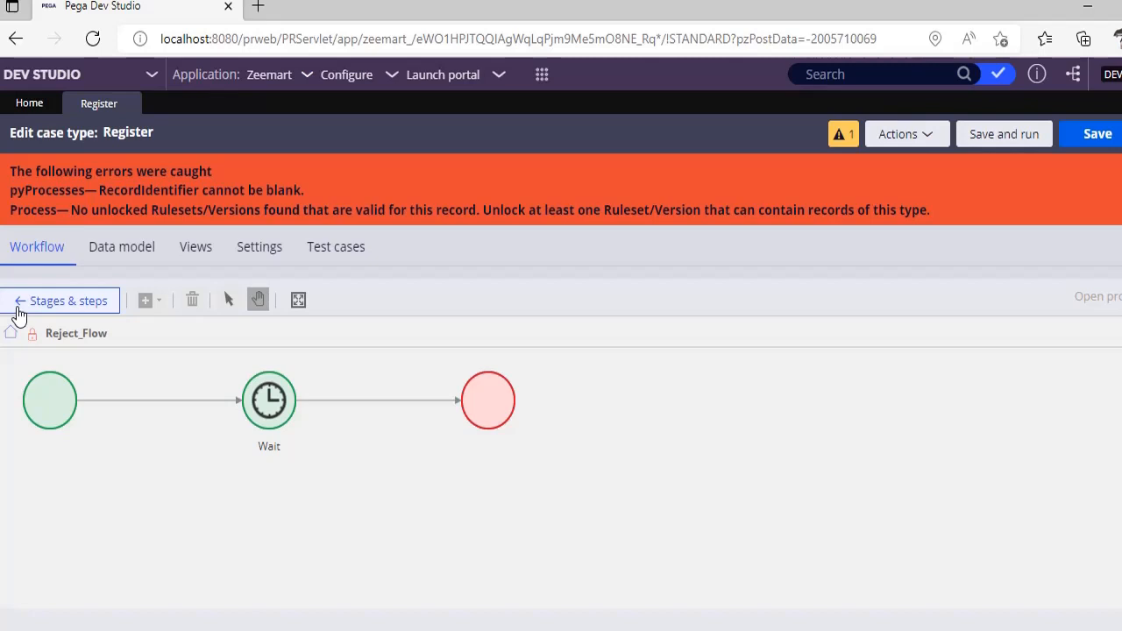
left_click(53, 301)
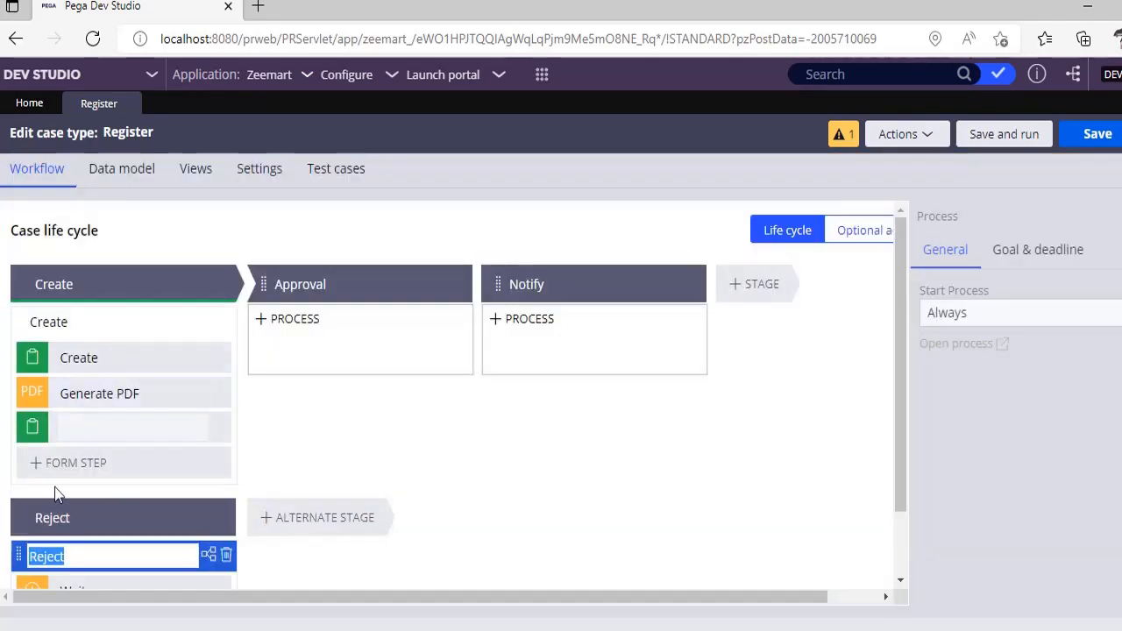
left_click(421, 524)
Display the Create process as a flow diagram and open its CreateForm_Default flow rule for editing.
left_click(123, 324)
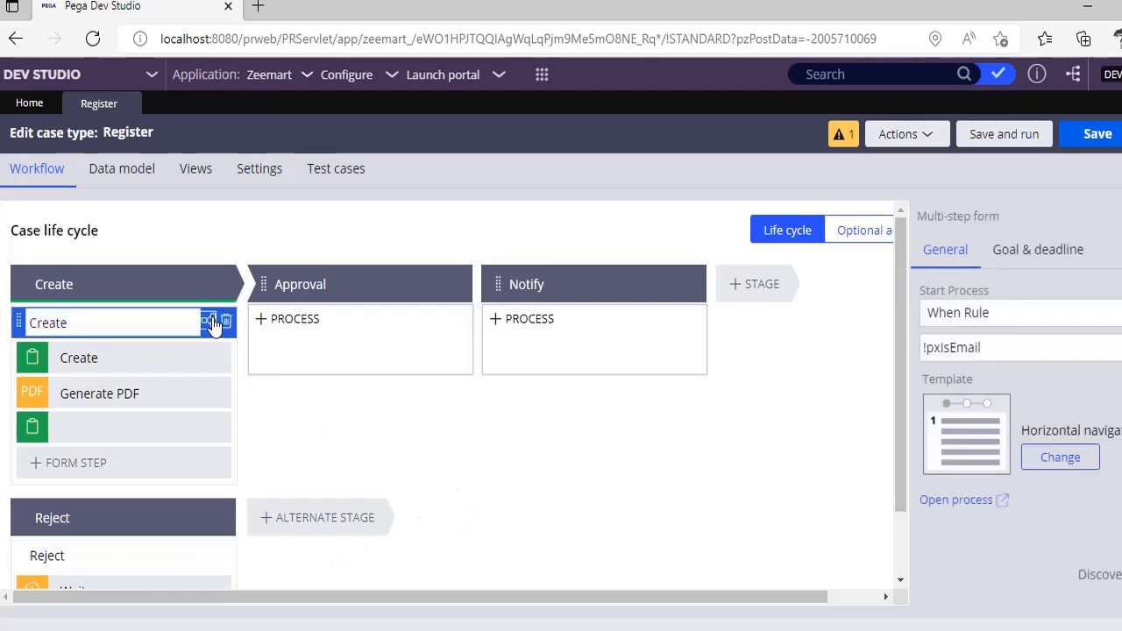
left_click(207, 321)
left_click(284, 325)
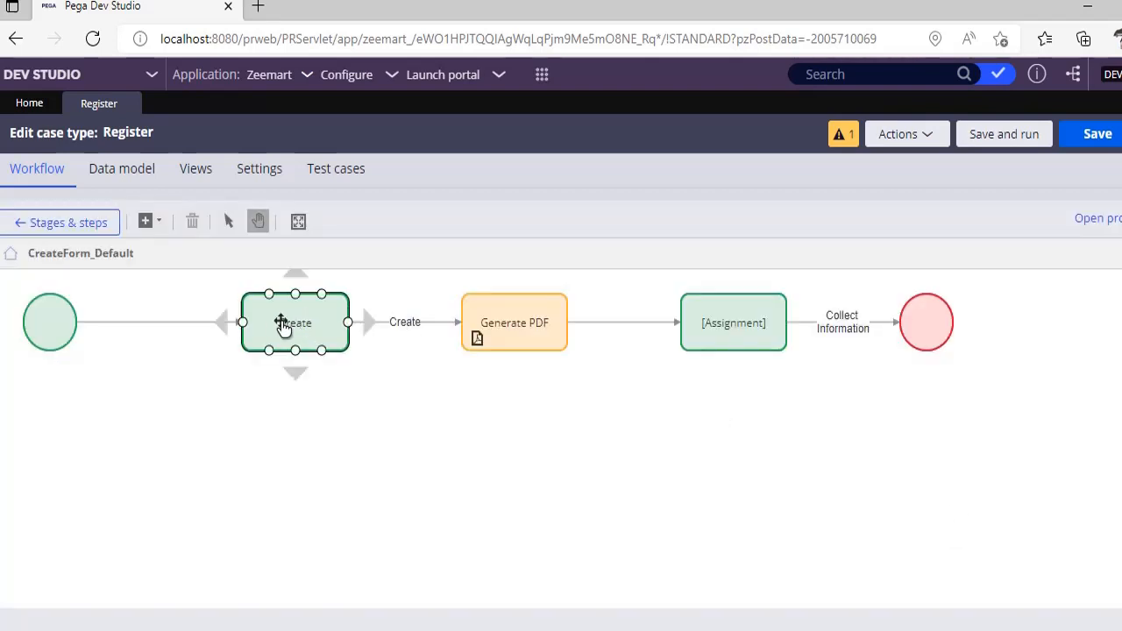
left_click(1094, 218)
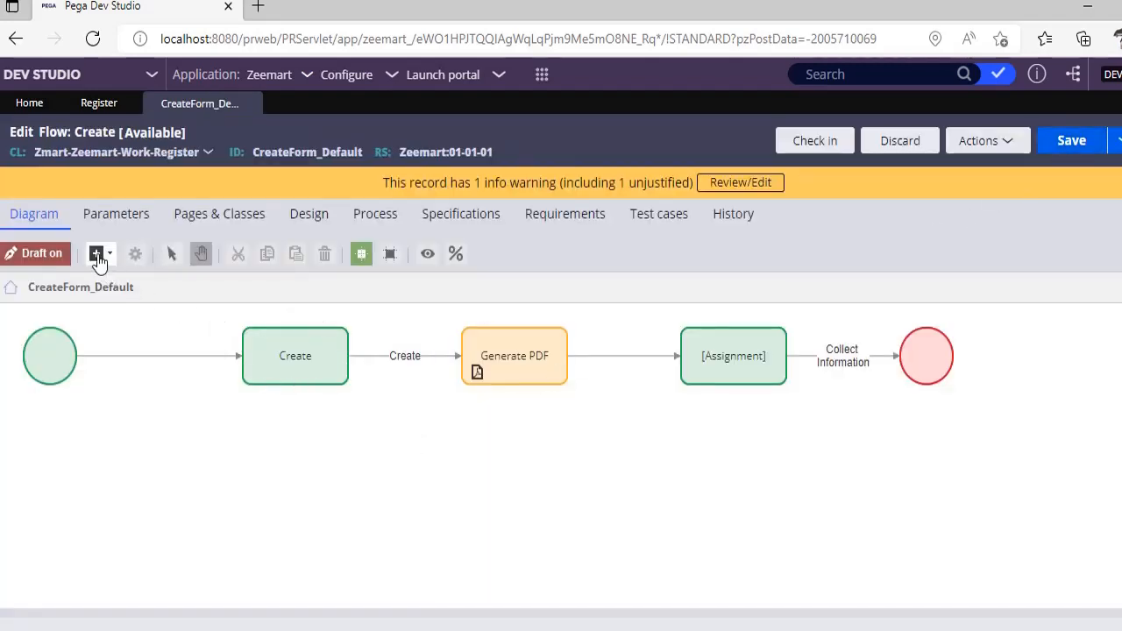
Add an Attach content automation shape to the Create flow diagram.
left_click(98, 256)
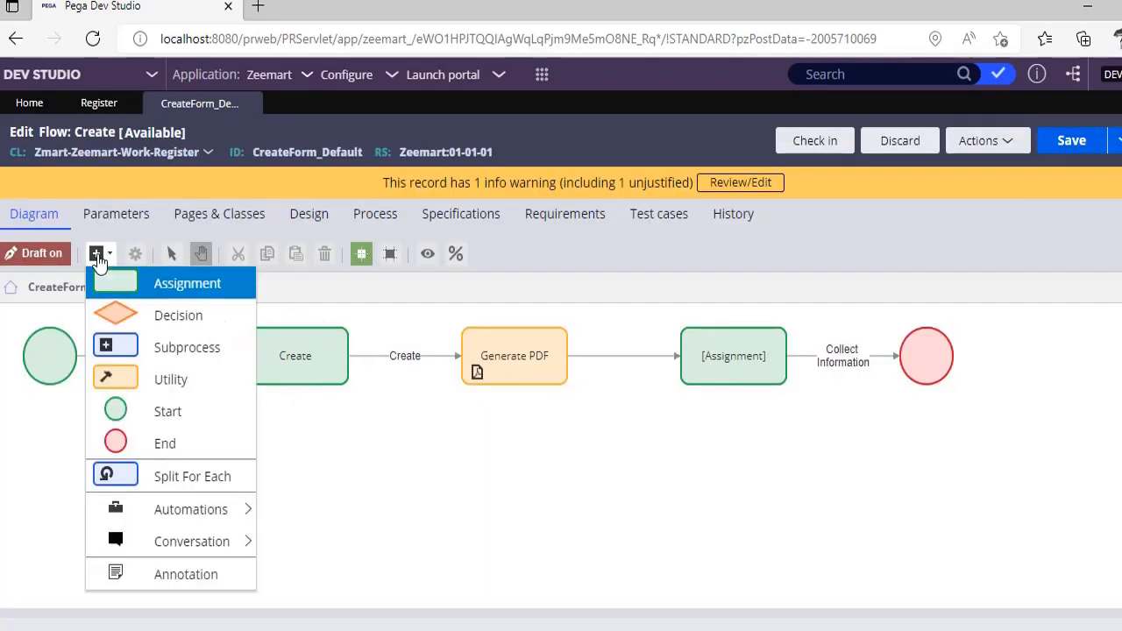
mouse_move(188, 512)
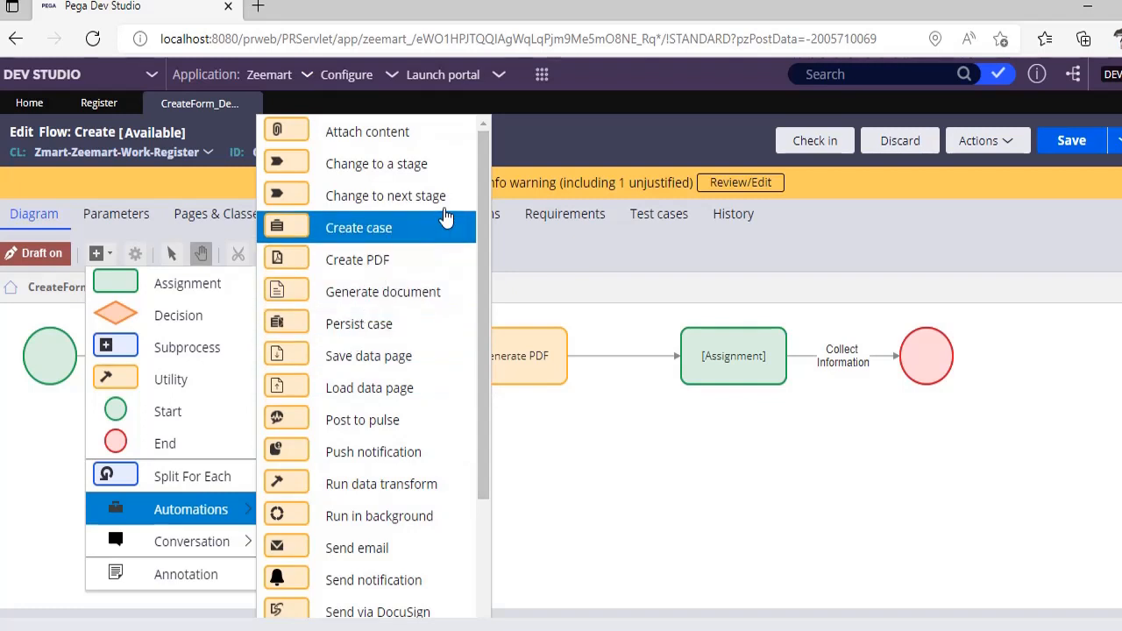
mouse_move(487, 181)
left_mouse_down()
mouse_move(489, 228)
mouse_move(490, 173)
left_mouse_up()
left_click(379, 135)
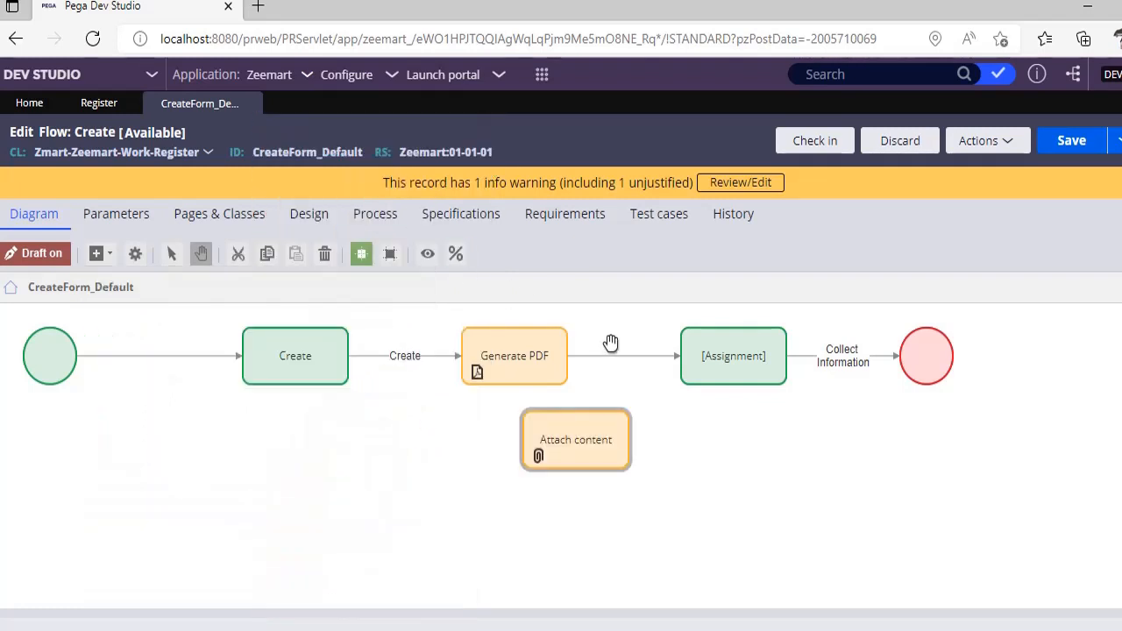
Delete the unnamed assignment shape that follows Generate PDF in the Create flow.
left_click(712, 357)
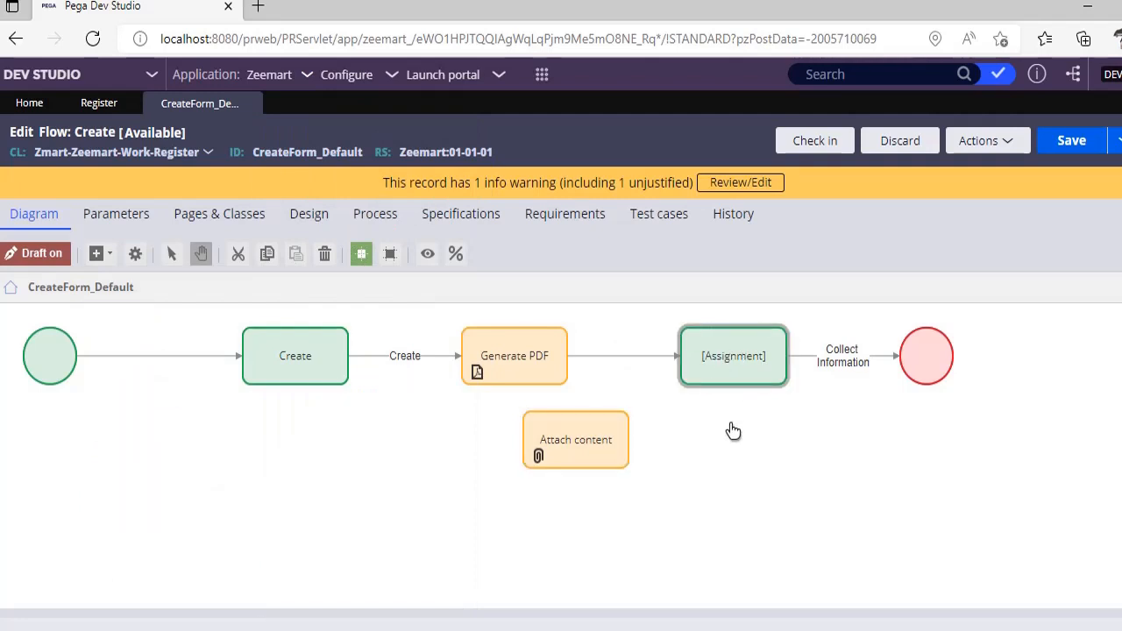
mouse_move(735, 386)
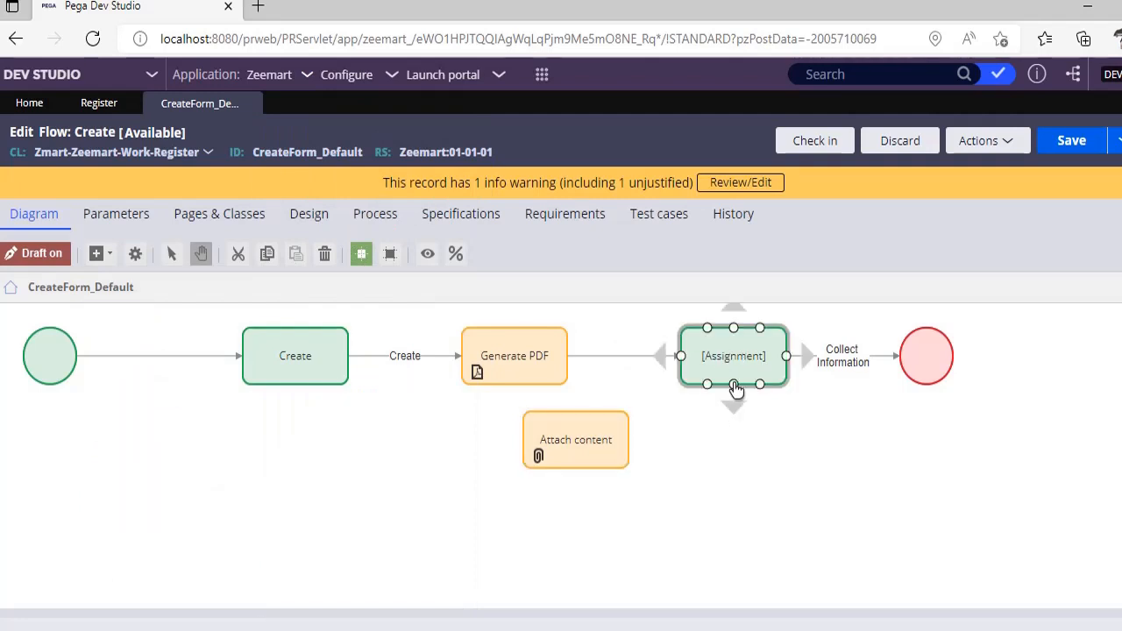
key("Delete")
left_click(677, 358)
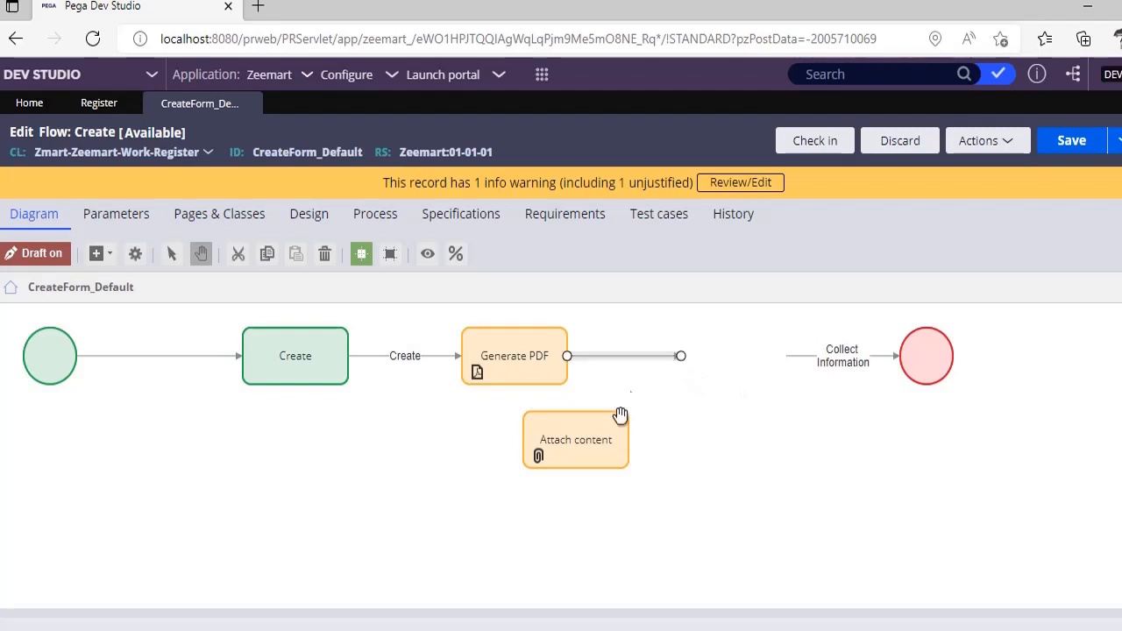
Place Attach content between Generate PDF and the end shape and connect both connectors to it.
left_click_drag(571, 451, 714, 413)
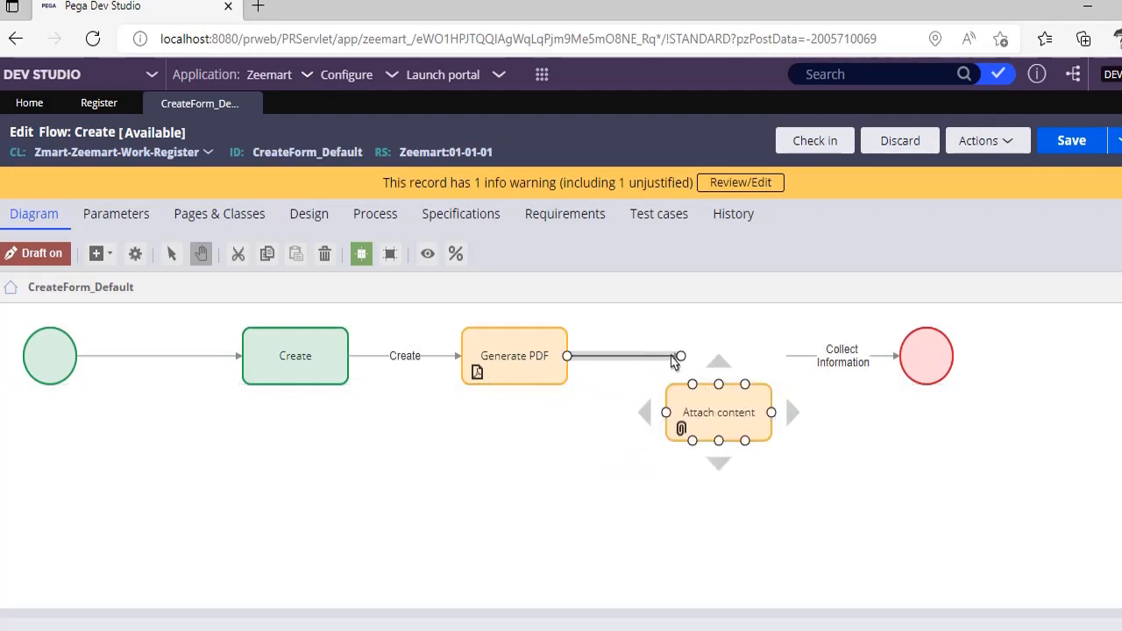
mouse_move(682, 358)
left_mouse_down()
mouse_move(673, 423)
mouse_move(683, 364)
left_mouse_up()
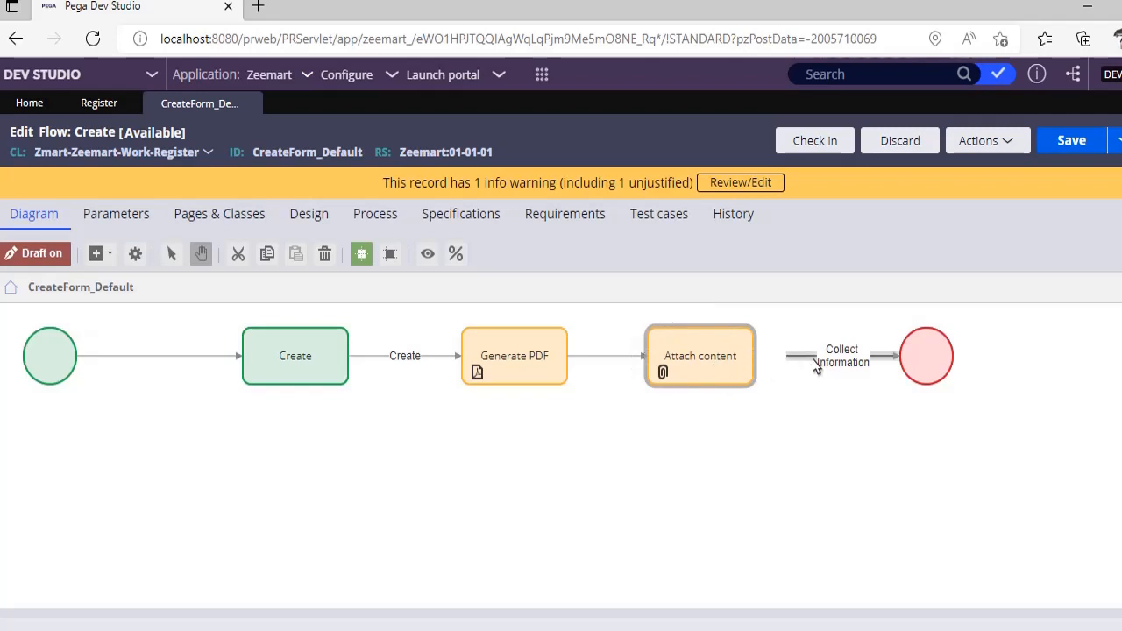
left_click_drag(794, 354, 747, 361)
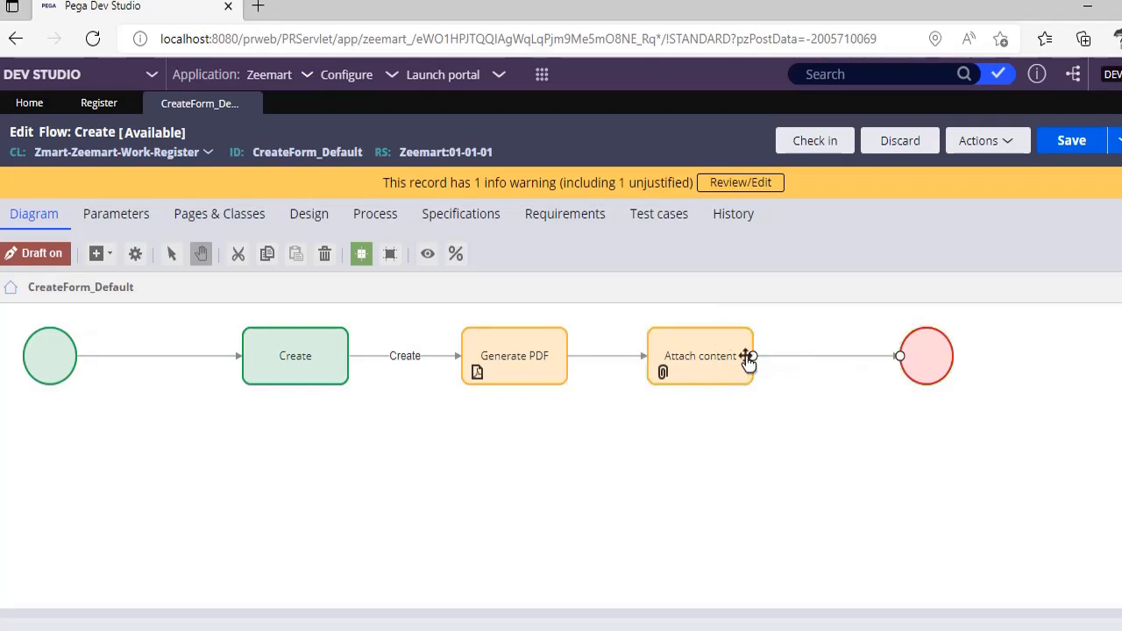
Turn off the flow's draft mode and configure Attach content to attach the file Applogo with the description "App Logo".
left_click(36, 256)
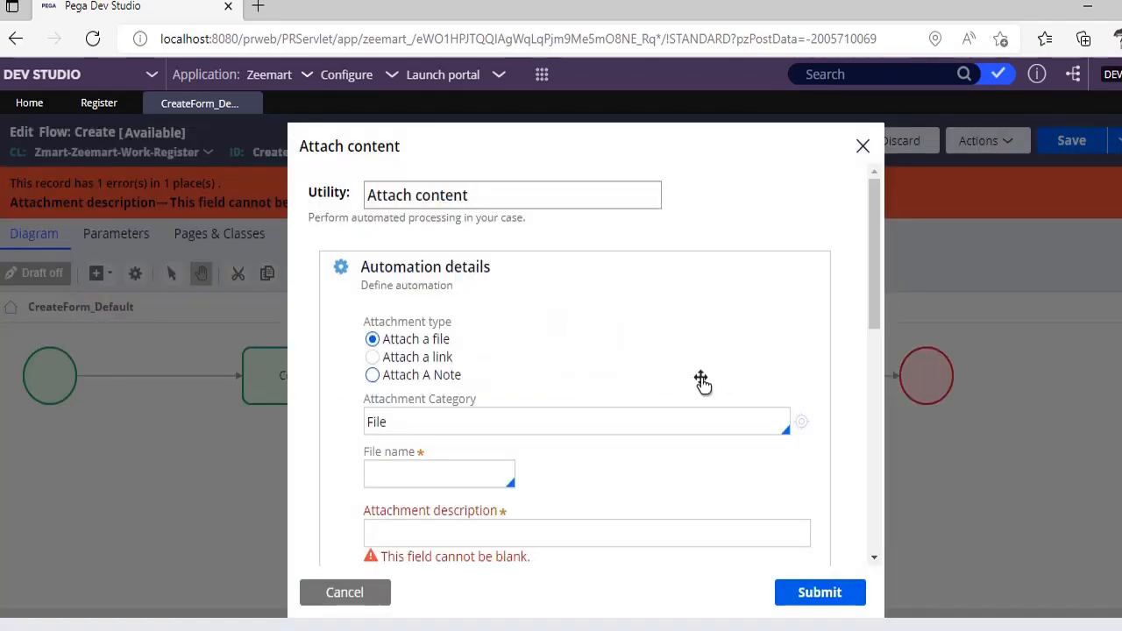
scroll(609, 408, "down", 2)
left_click(498, 414)
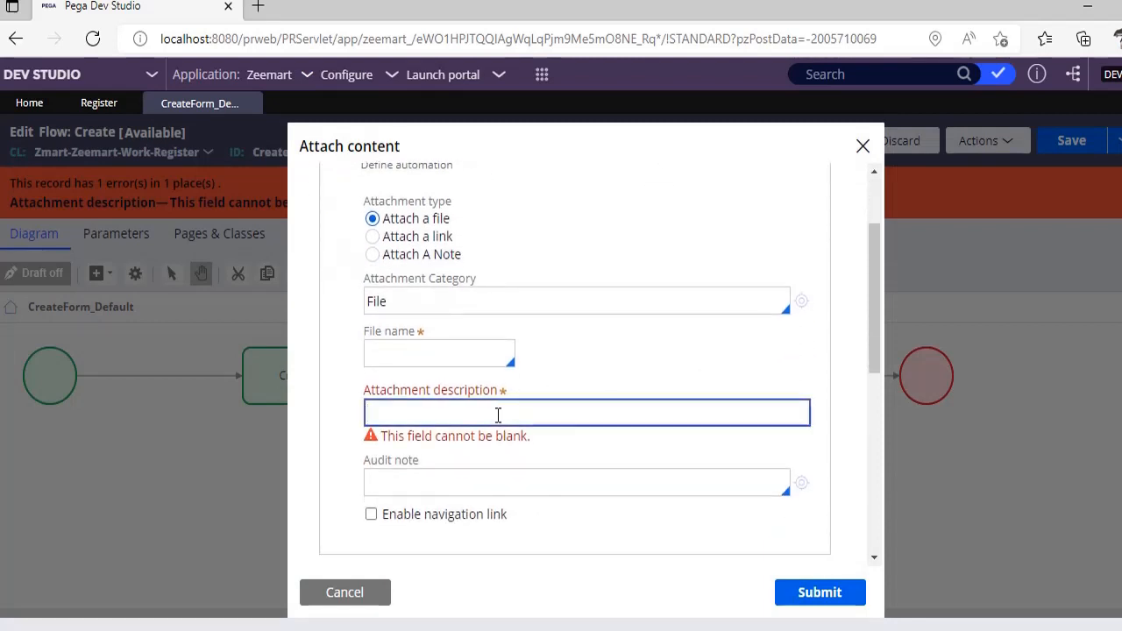
left_click(460, 352)
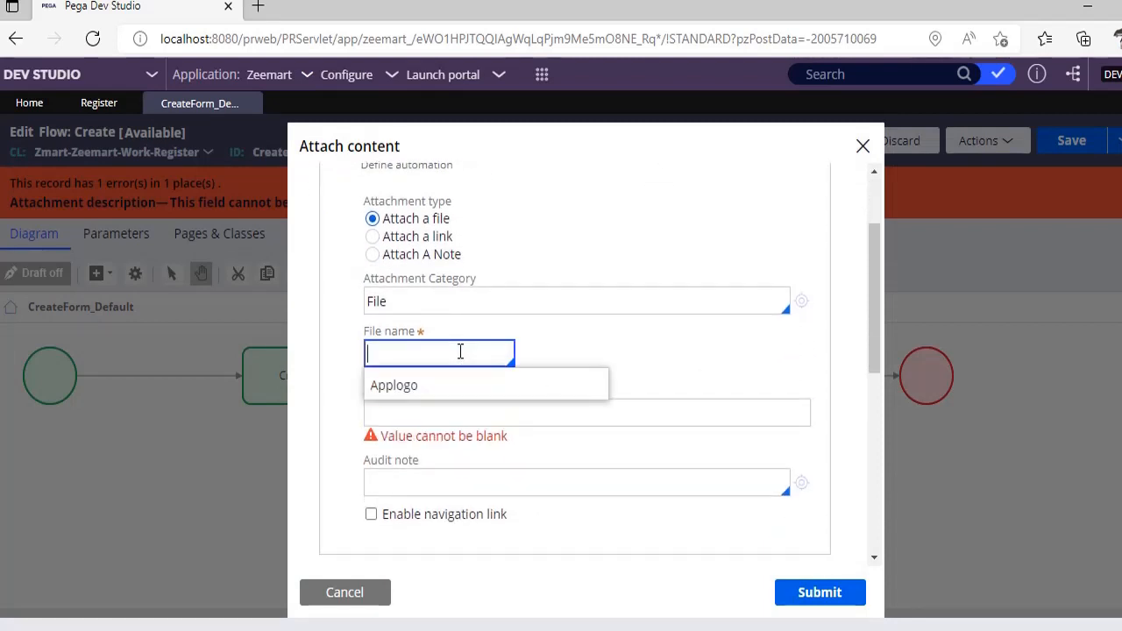
key("Down")
key("Return")
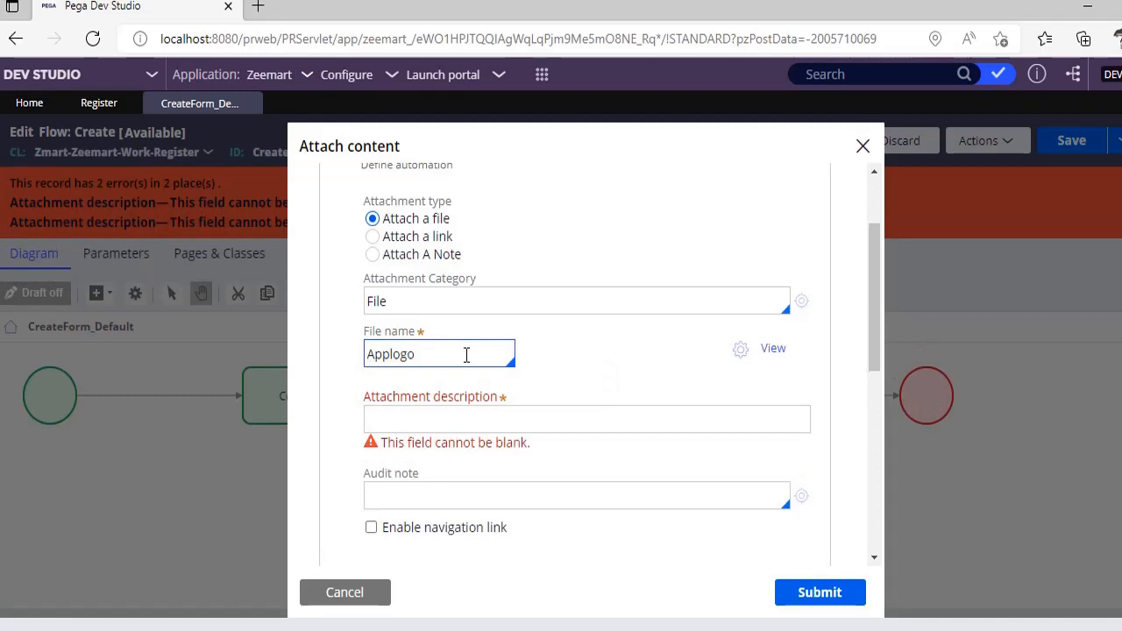
left_click(548, 421)
type("A")
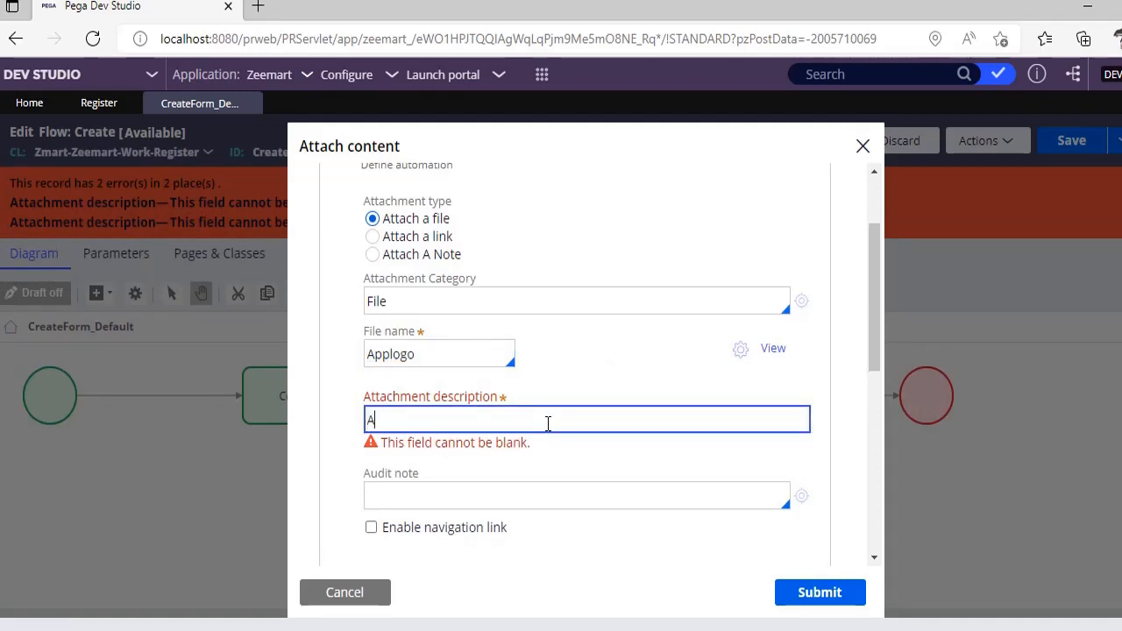
type("pp Logo")
left_click(595, 388)
left_click(819, 601)
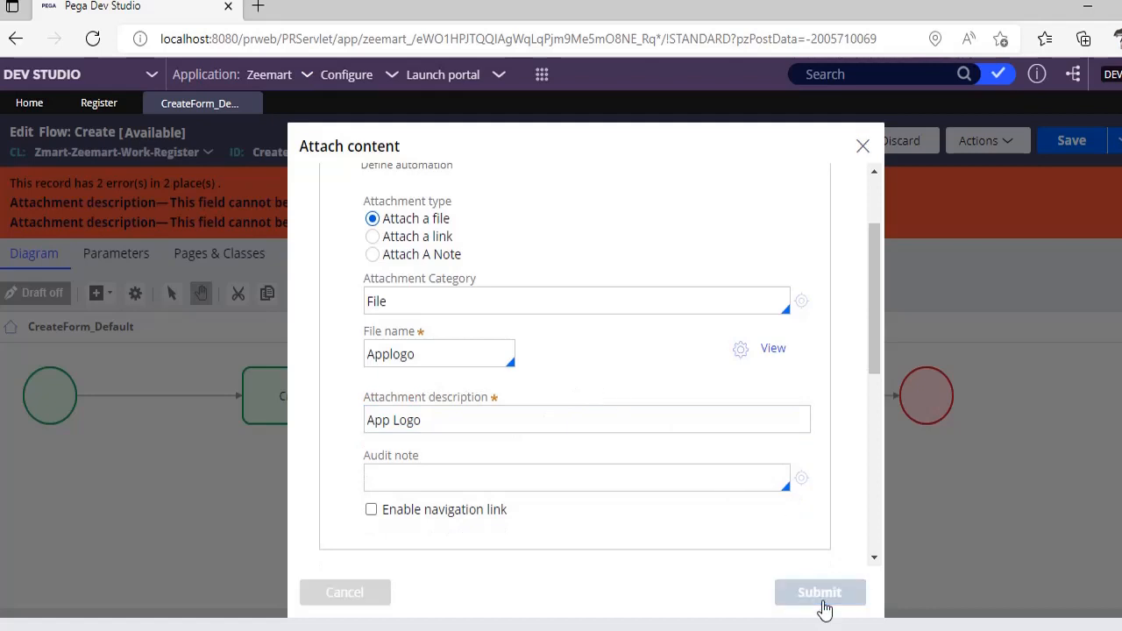
Save the Create flow and check it in.
left_click(1065, 142)
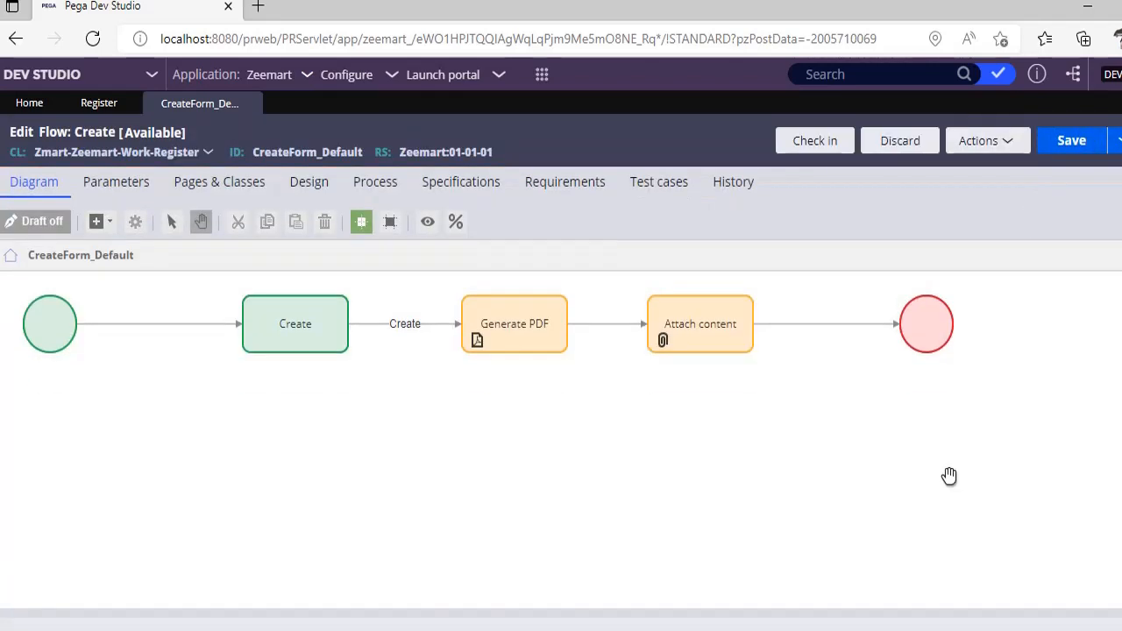
left_click(514, 323)
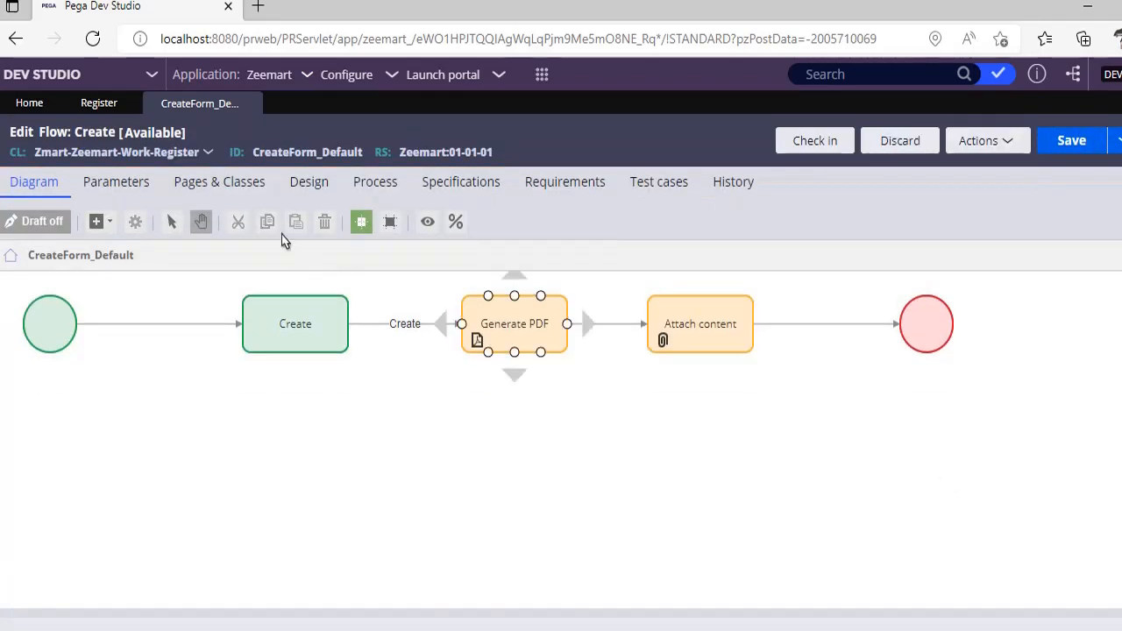
left_click(806, 141)
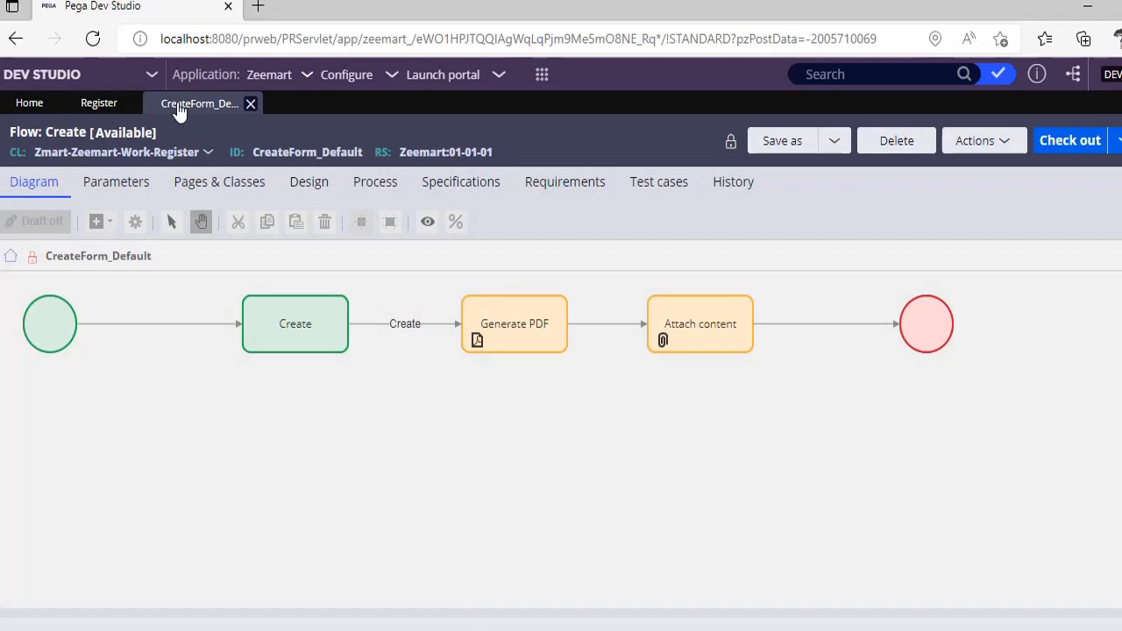
Return to the Register case type's stages and steps overview and reload its life cycle.
left_click(107, 104)
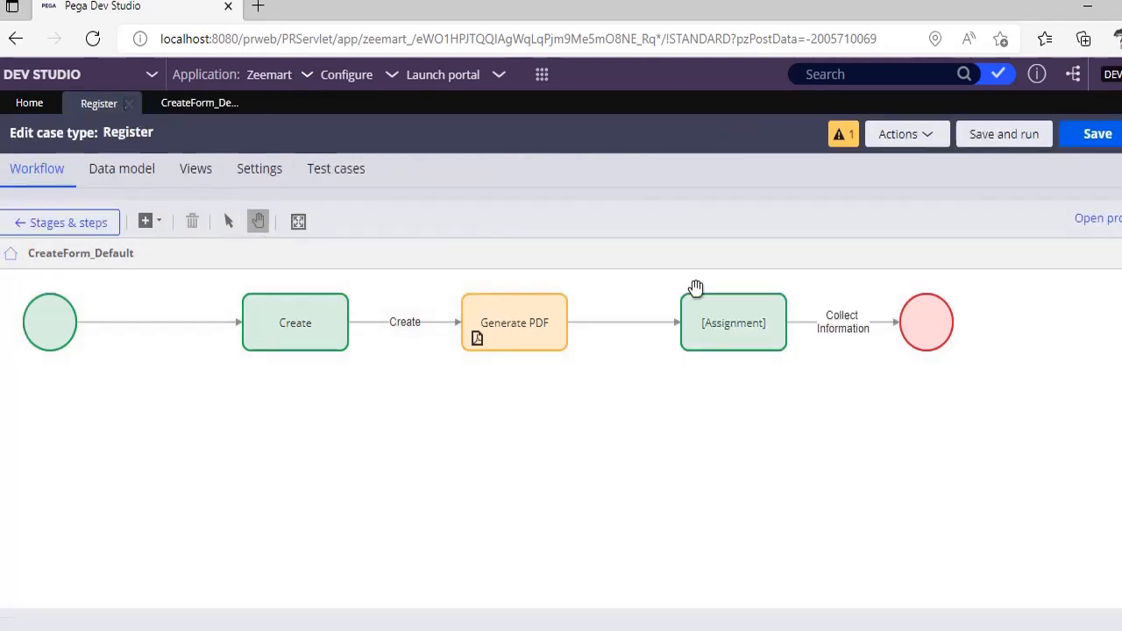
left_click(38, 222)
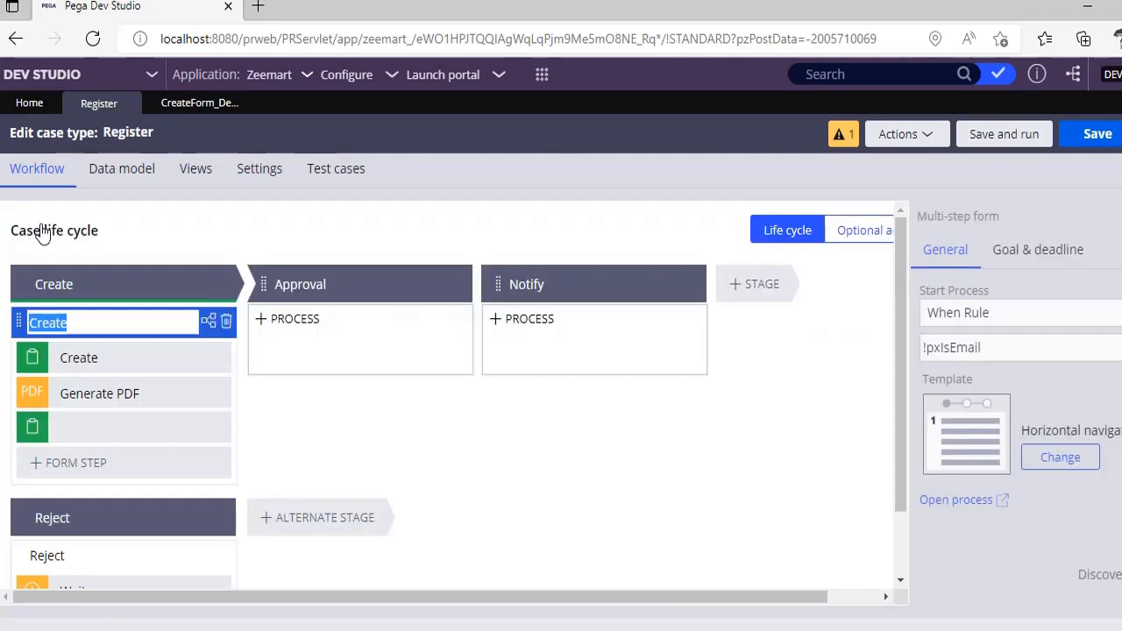
left_click(916, 134)
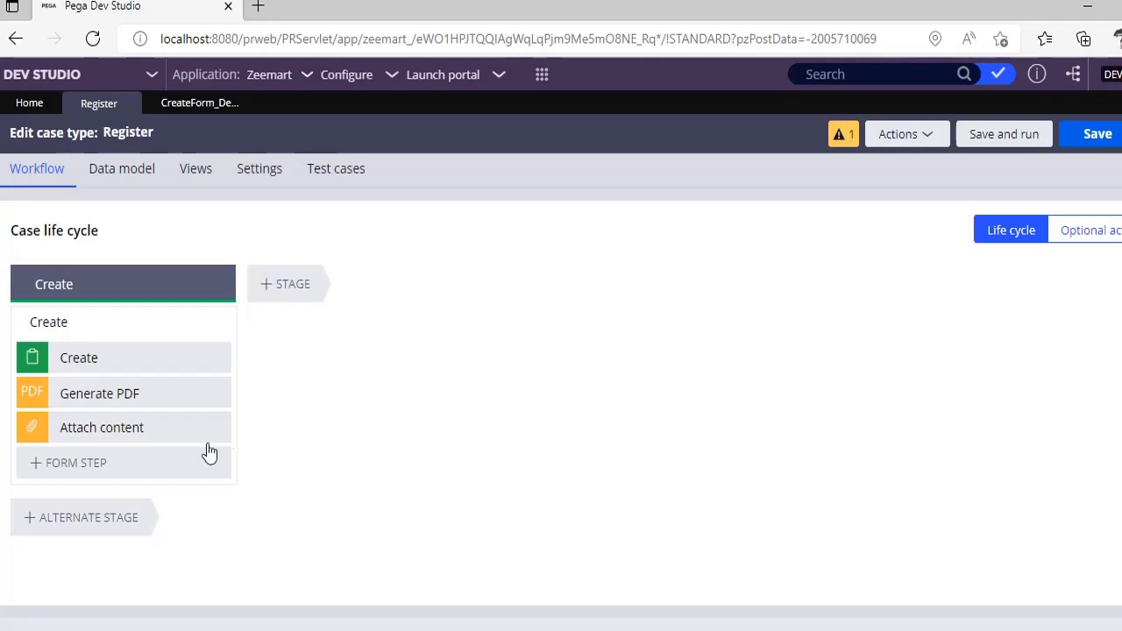
View the application's class structure, open the Register case type's rule record, and examine its child case types and case wide actions.
mouse_move(3, 367)
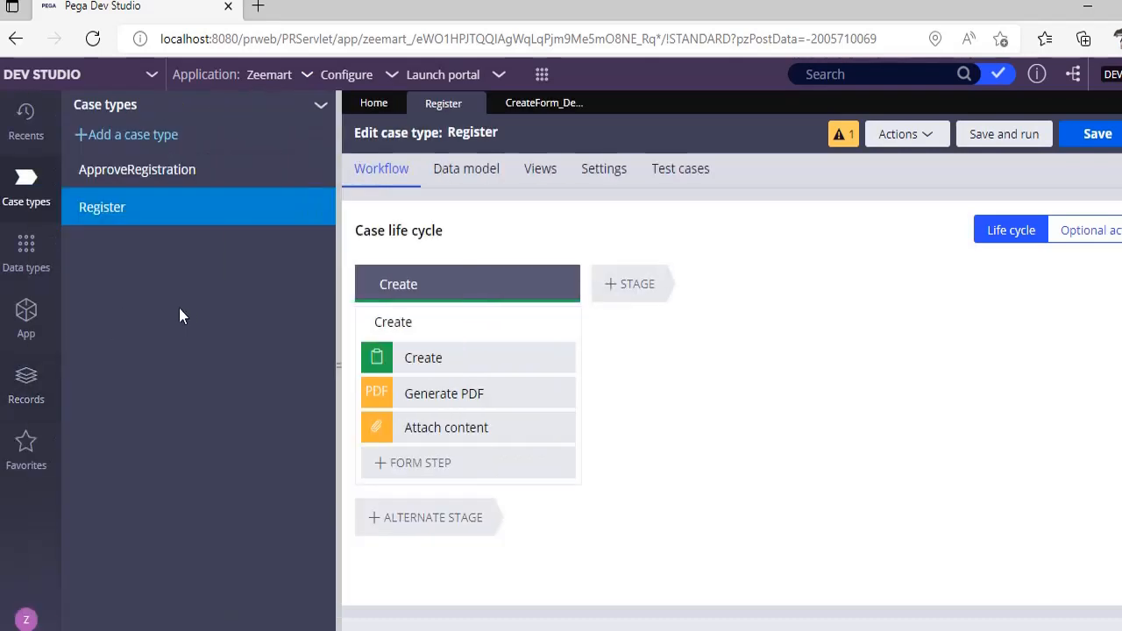
left_click(27, 337)
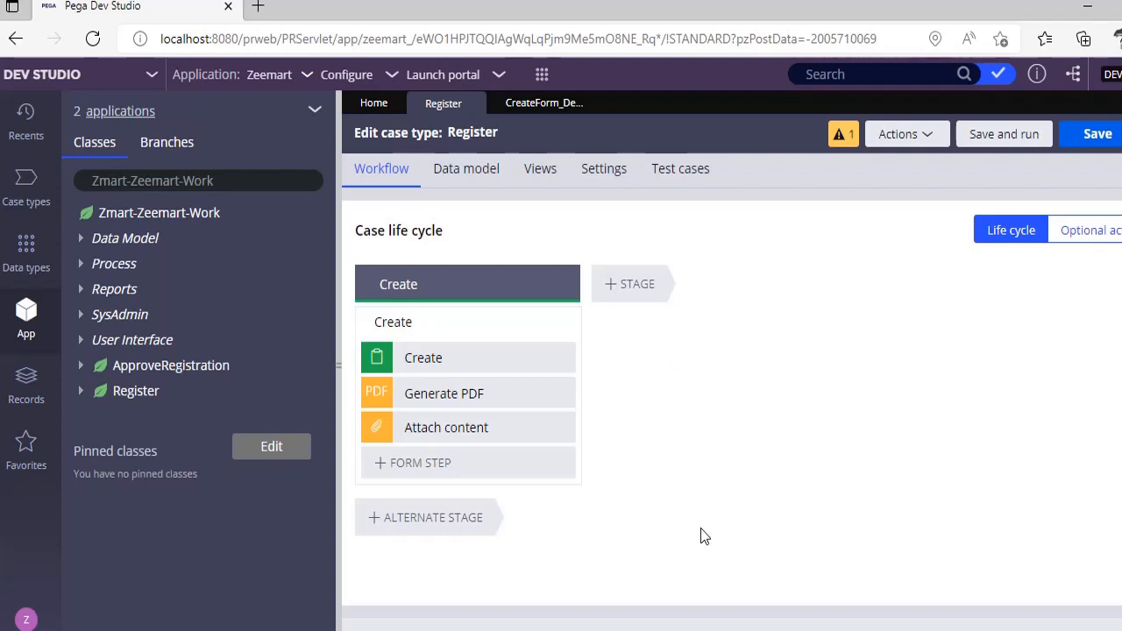
left_click(27, 204)
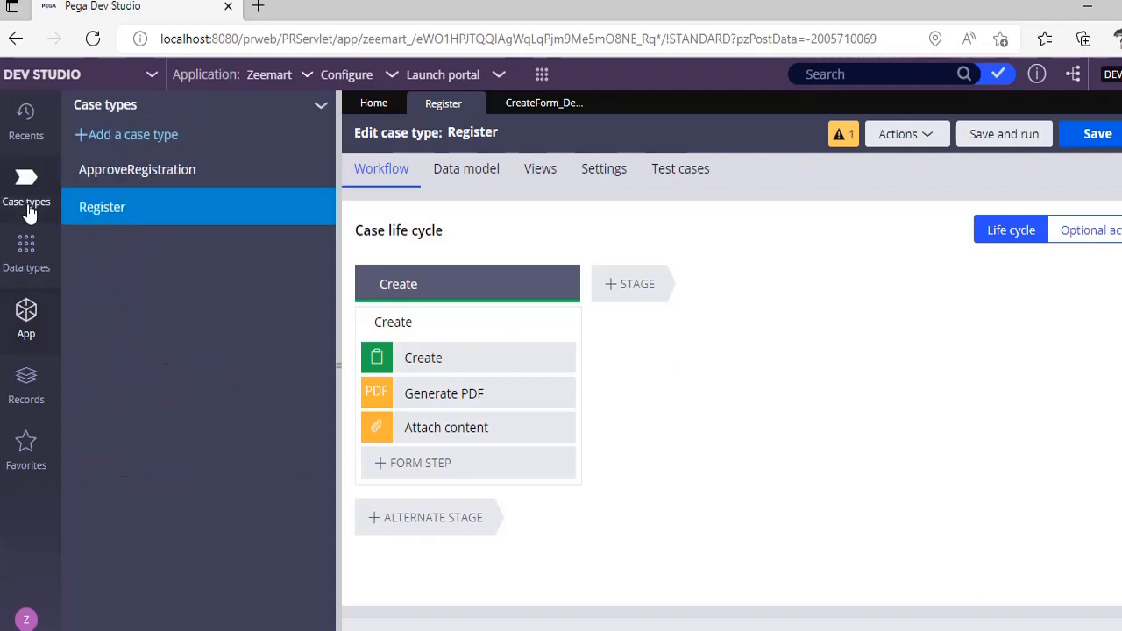
right_click(99, 208)
left_click(110, 241)
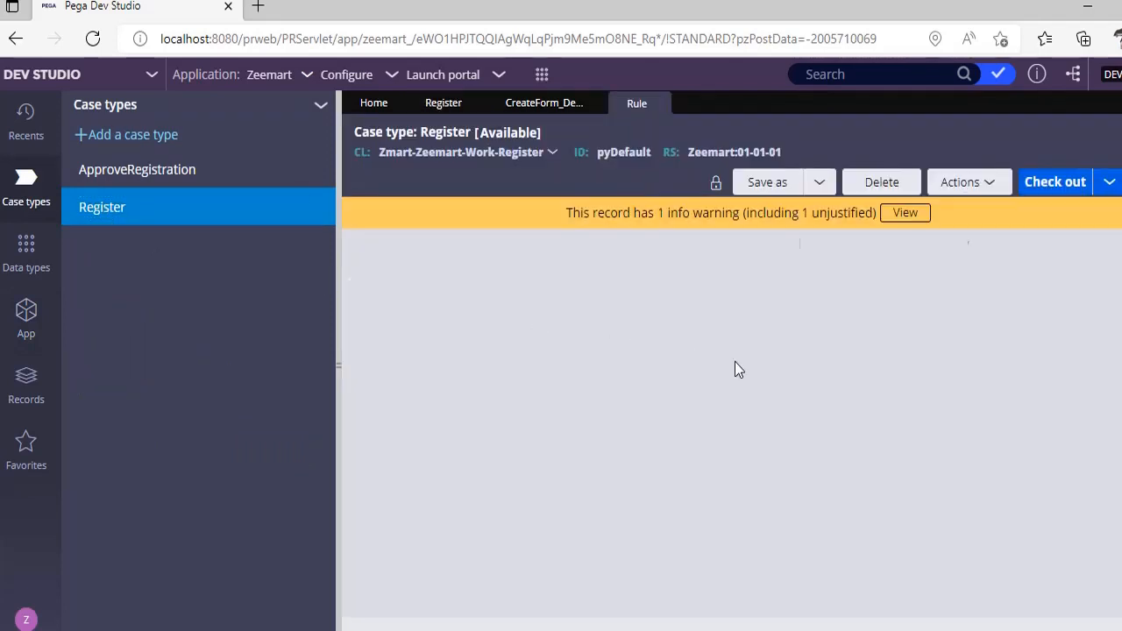
scroll(765, 369, "down", 5)
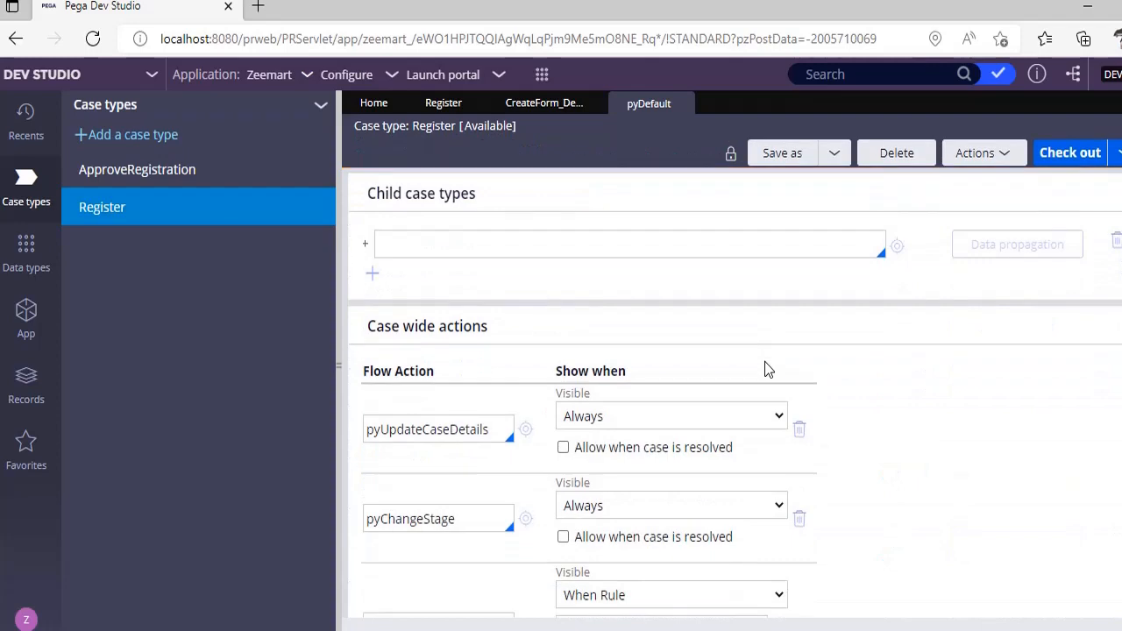
Examine the Register case type rule's work parties, supporting processes, child case types, case wide actions and case match sections.
scroll(764, 364, "up", 5)
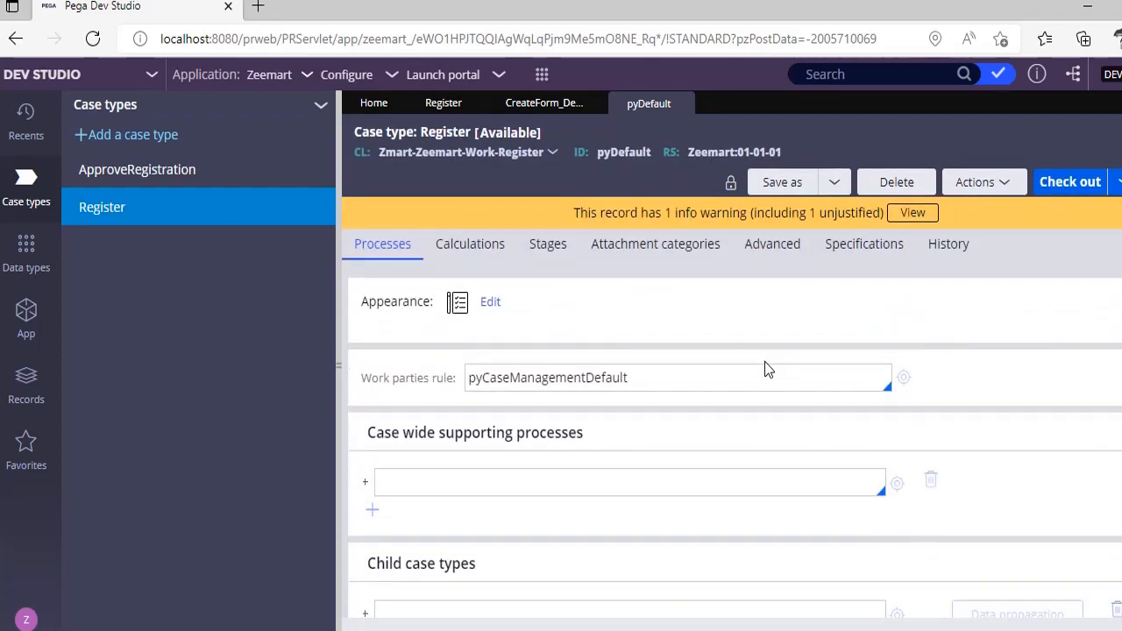
scroll(689, 311, "down", 5)
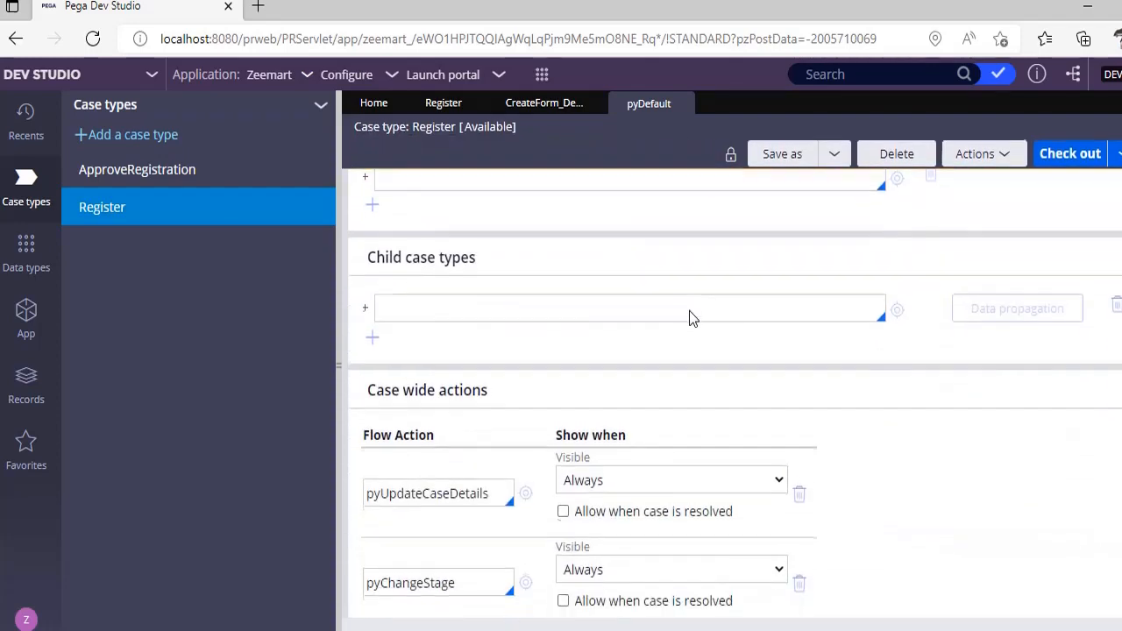
scroll(691, 310, "down", 2)
scroll(667, 317, "up", 2)
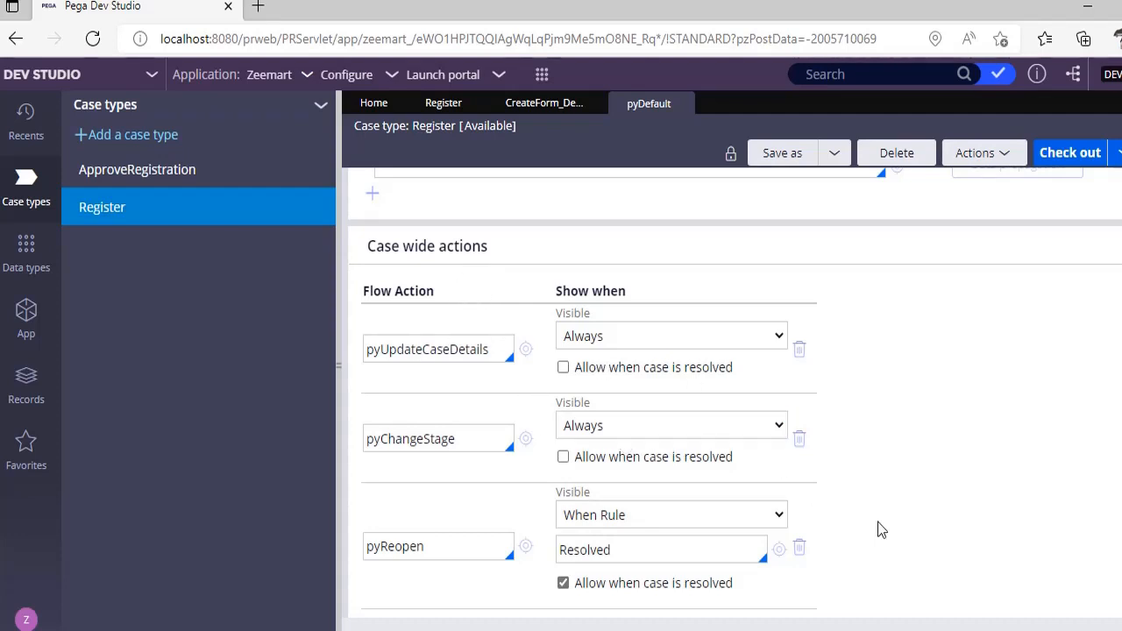
scroll(882, 526, "down", 2)
scroll(801, 456, "down", 1)
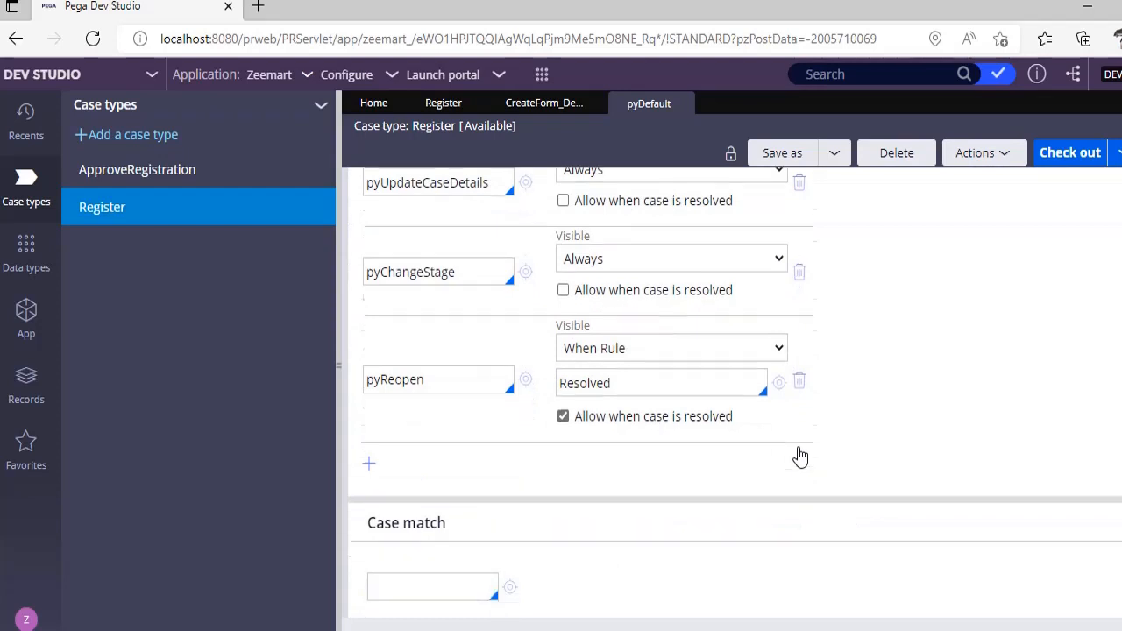
scroll(800, 456, "up", 8)
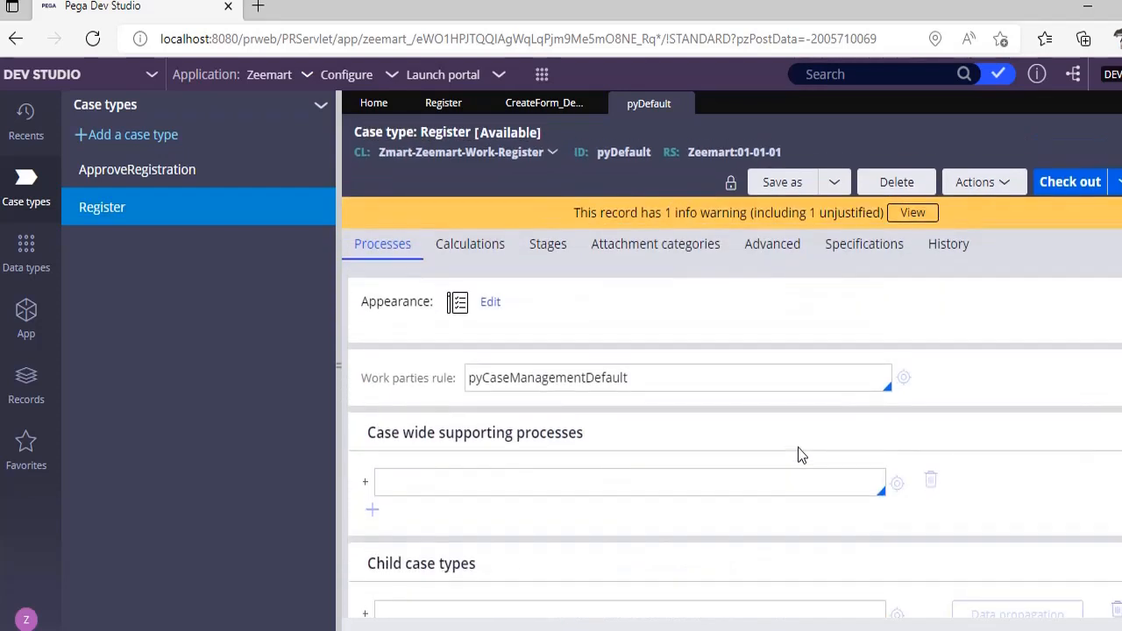
Set Zmart-Zeemart-Work-ApproveRegistration as a child case type of the Register case type.
scroll(799, 453, "down", 1)
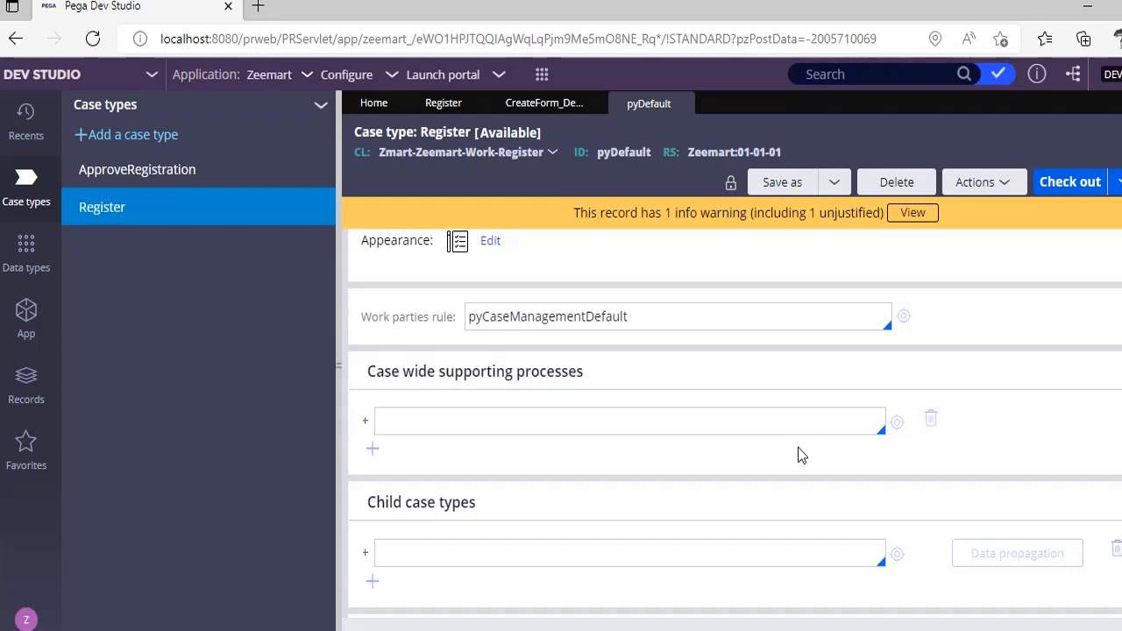
left_click(533, 554)
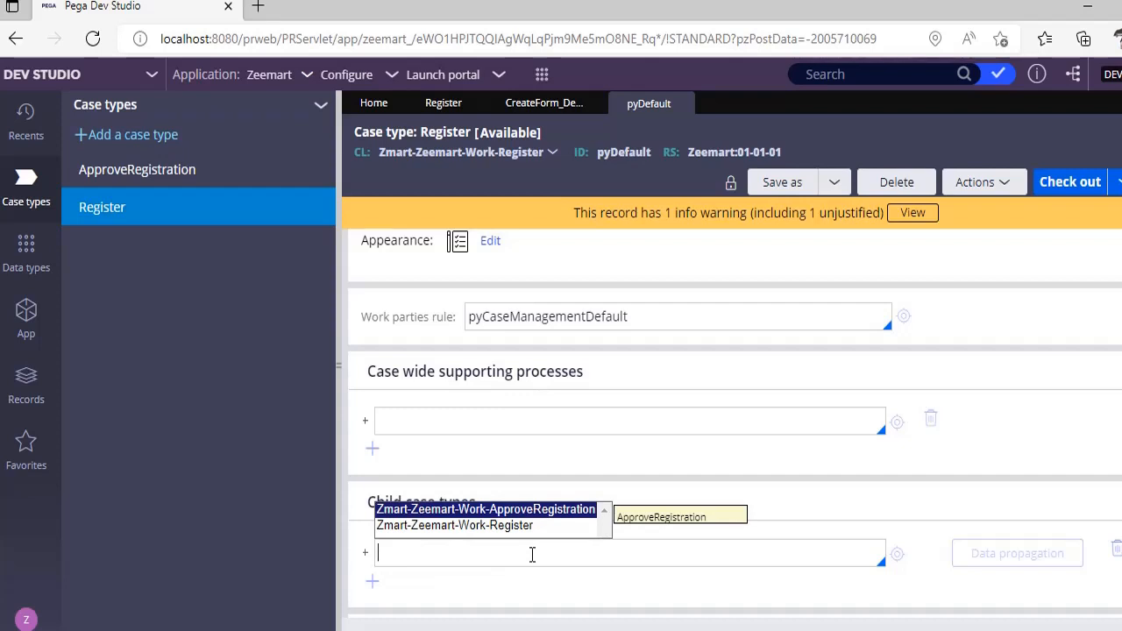
key("Return")
left_click(726, 599)
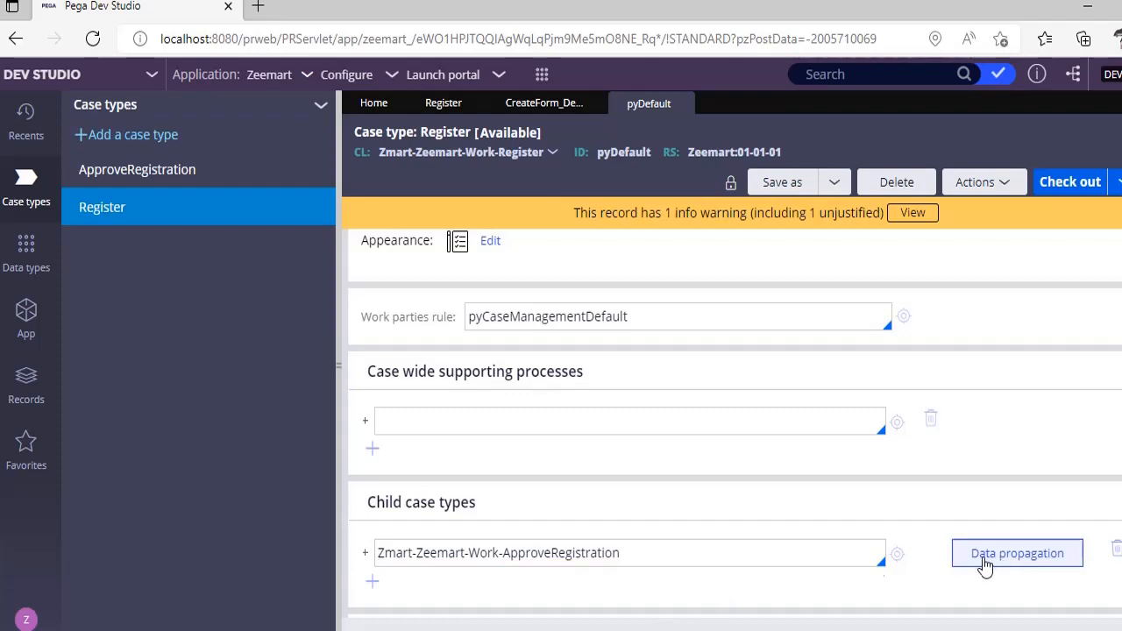
Try adding a property mapping row and applying a data transform in the data propagation settings for ApproveRegistration, and dismiss them.
left_click(1041, 563)
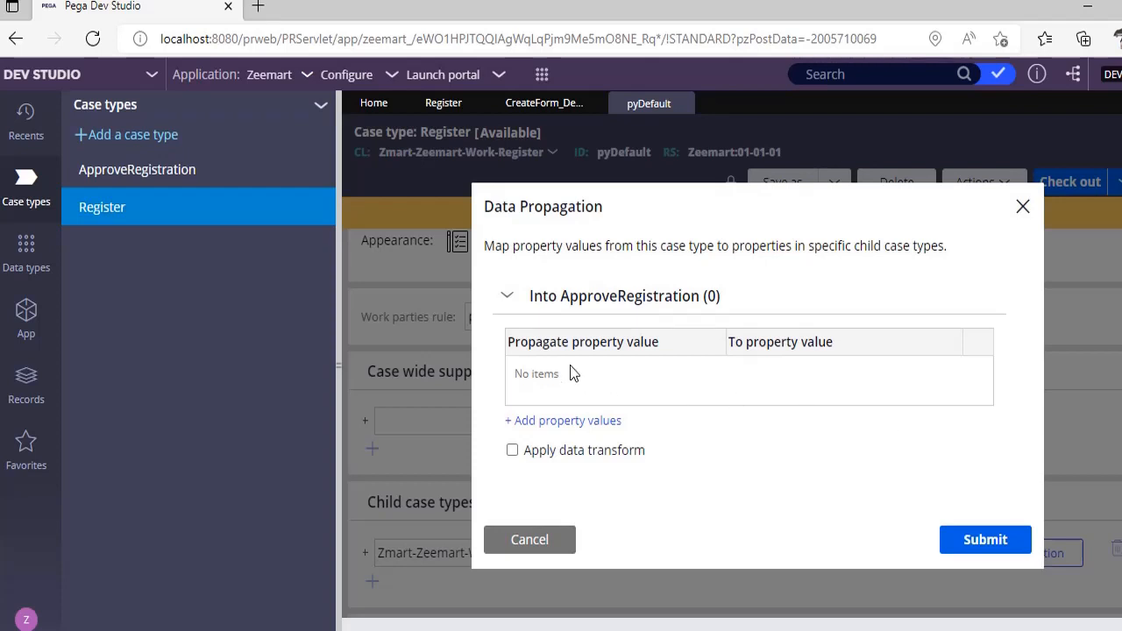
left_click(586, 421)
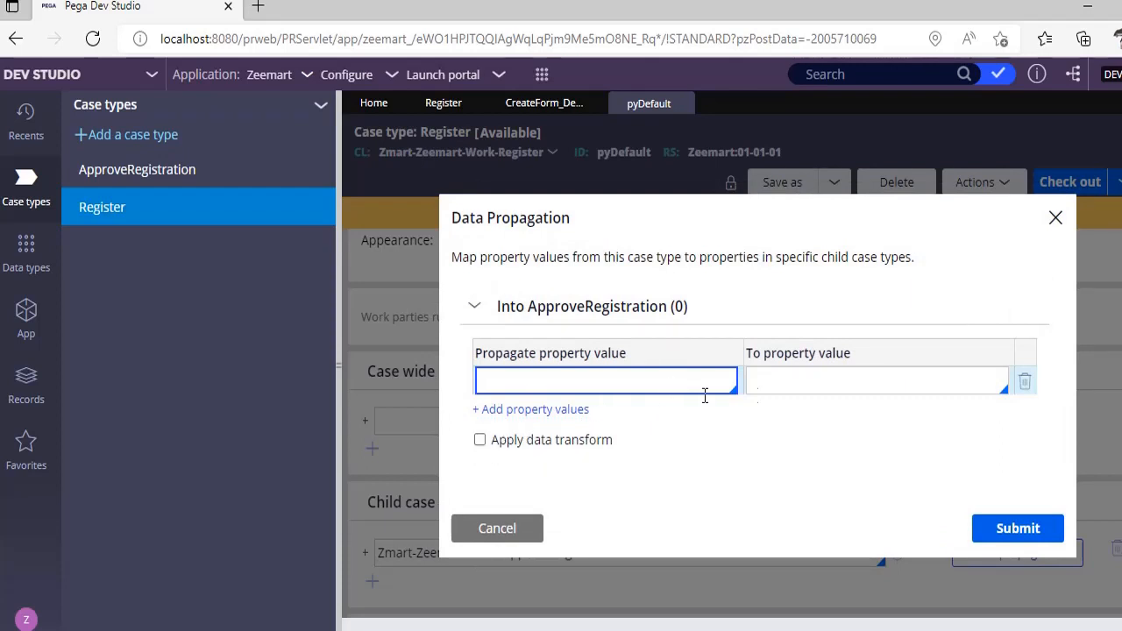
left_click(481, 440)
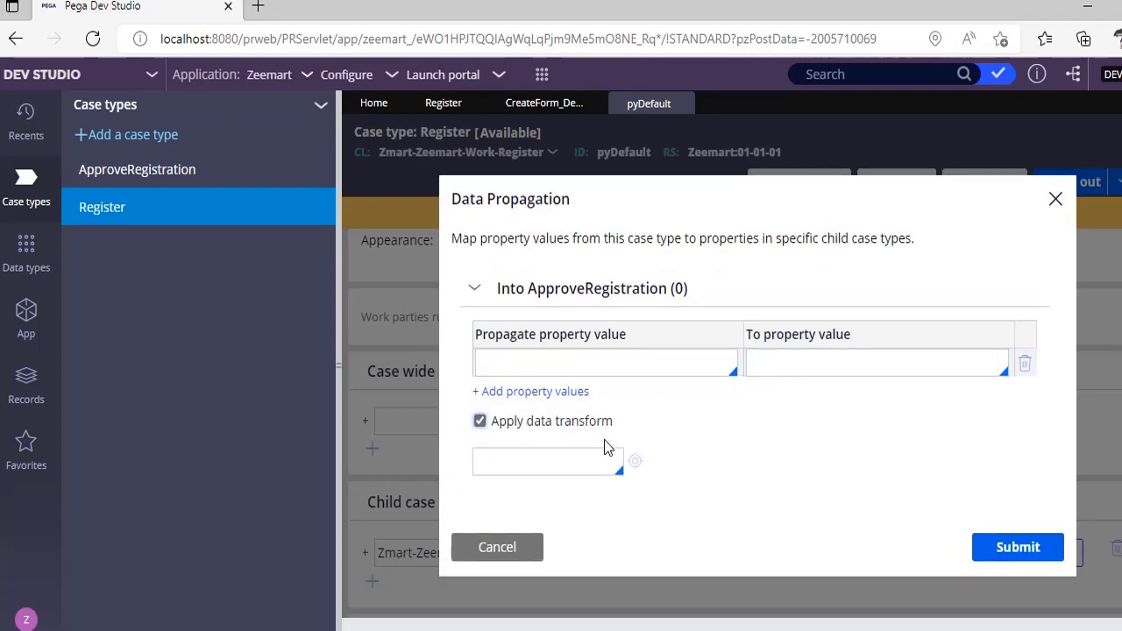
left_click(562, 466)
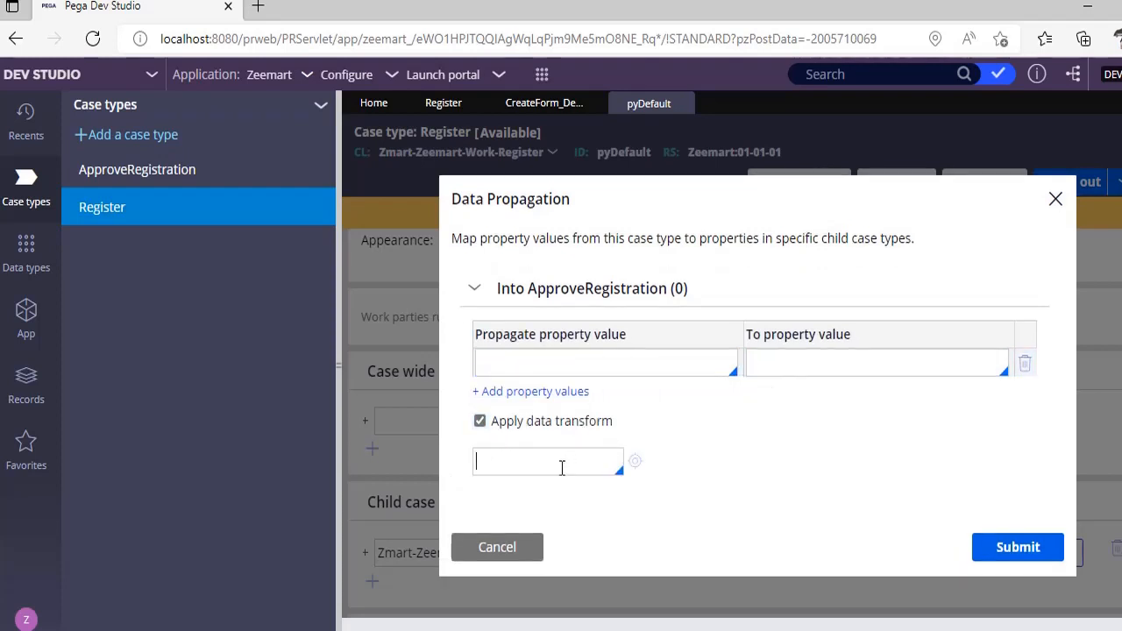
left_click(475, 290)
left_click(551, 467)
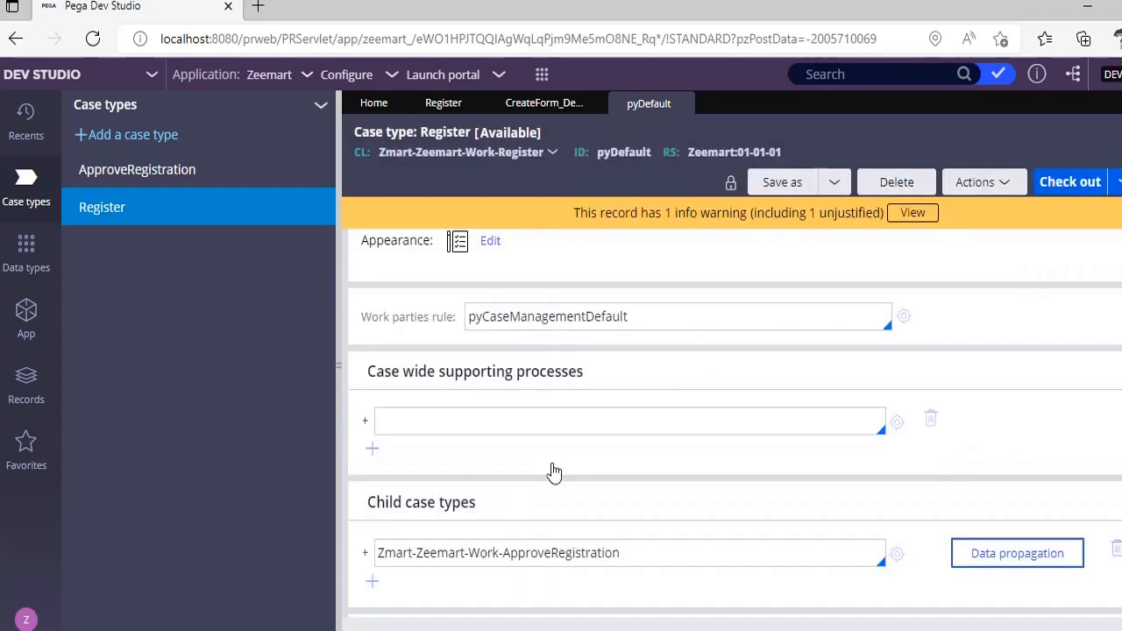
Examine the Register rule's stage configuration, including the Create stage's transition, case status on entry and automatically launched processes.
scroll(613, 519, "down", 3)
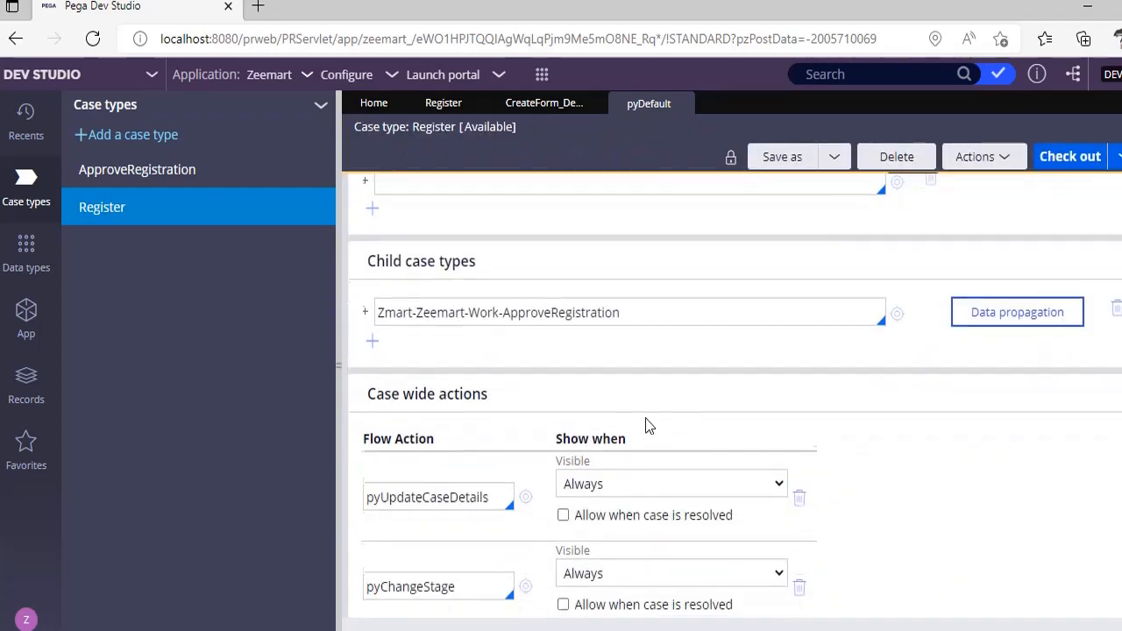
scroll(763, 423, "up", 2)
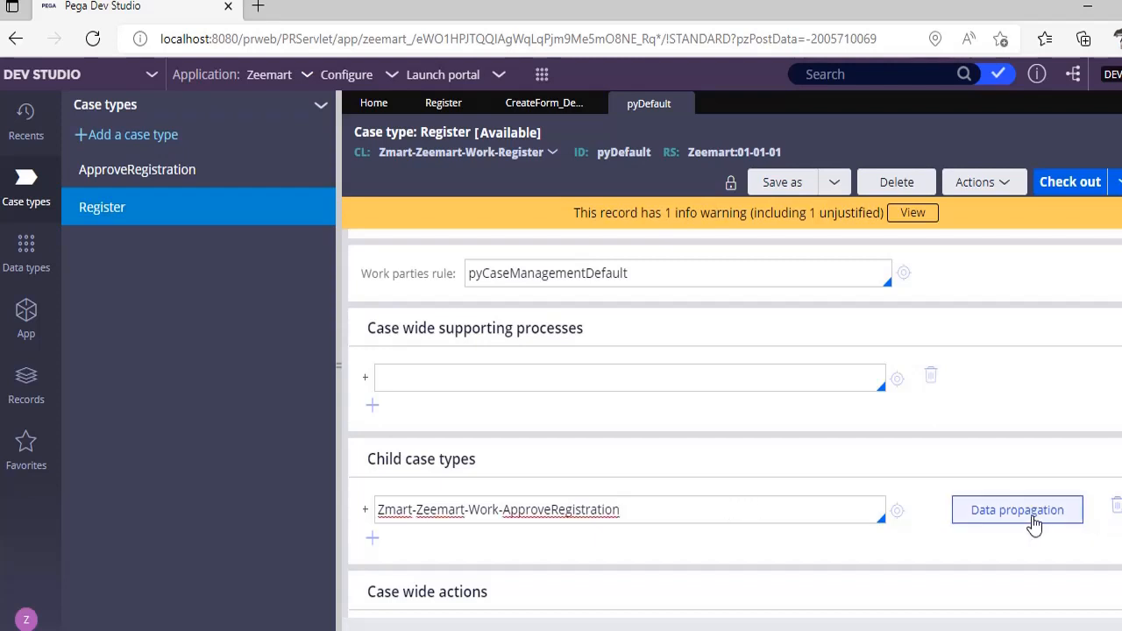
scroll(797, 537, "up", 1)
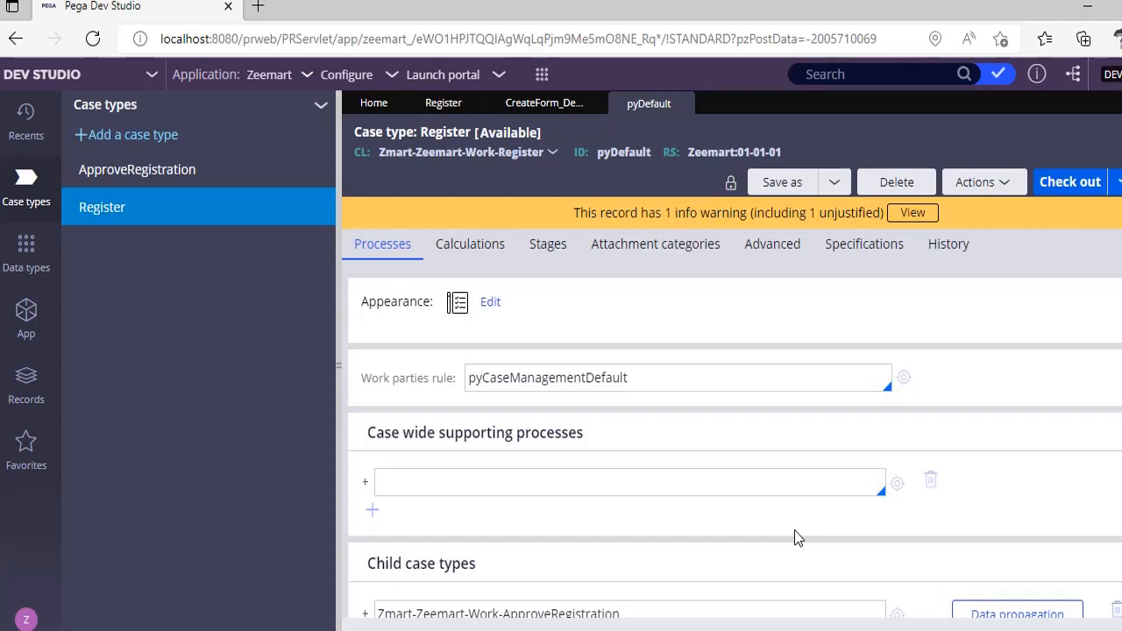
left_click(479, 257)
left_click(549, 257)
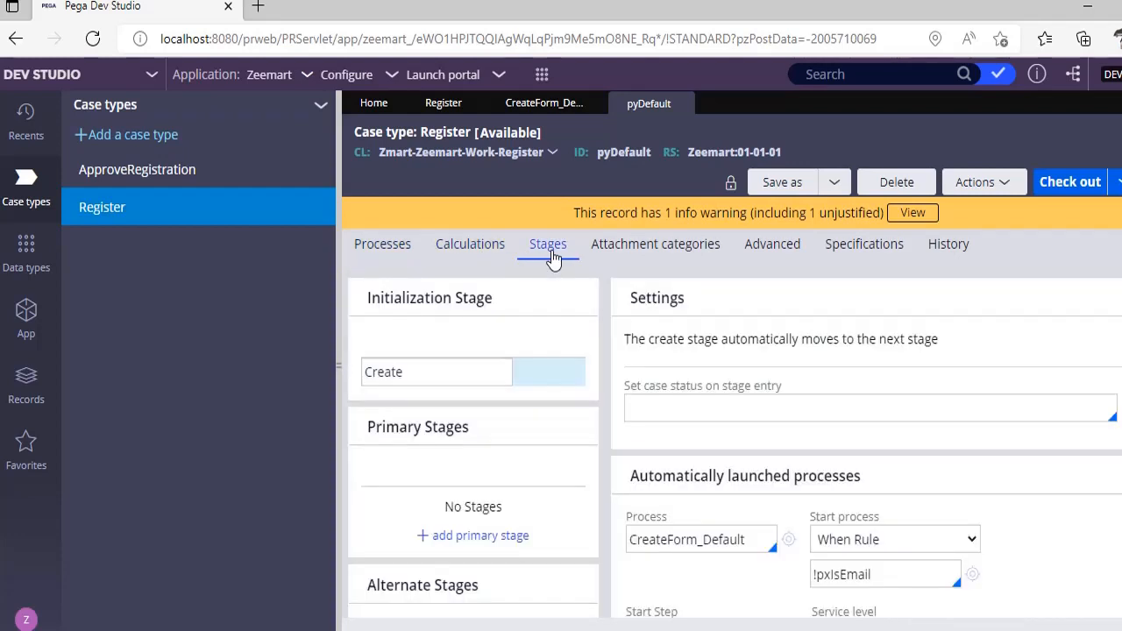
left_click(451, 373)
scroll(474, 376, "down", 2)
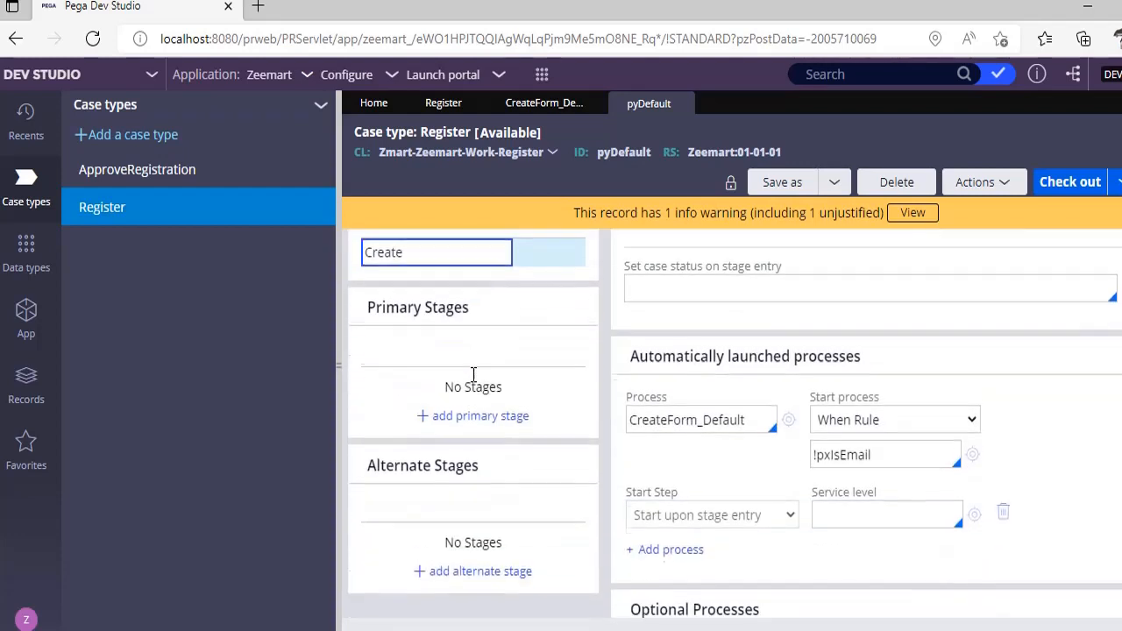
scroll(802, 452, "up", 2)
scroll(848, 447, "down", 2)
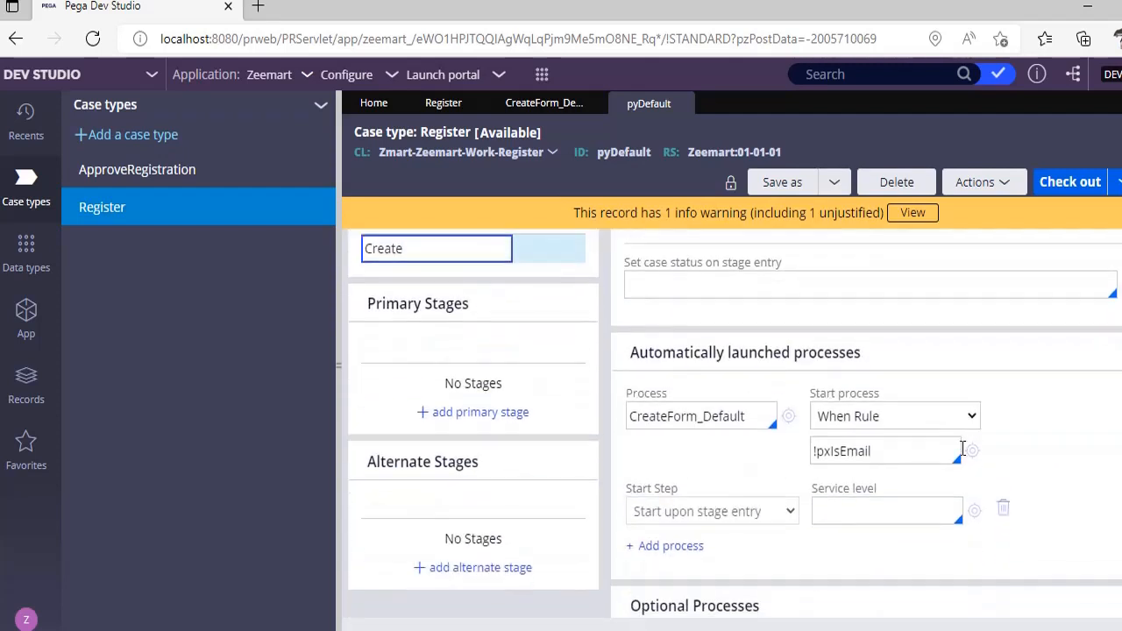
scroll(1014, 453, "down", 2)
scroll(1014, 453, "up", 3)
left_click(691, 312)
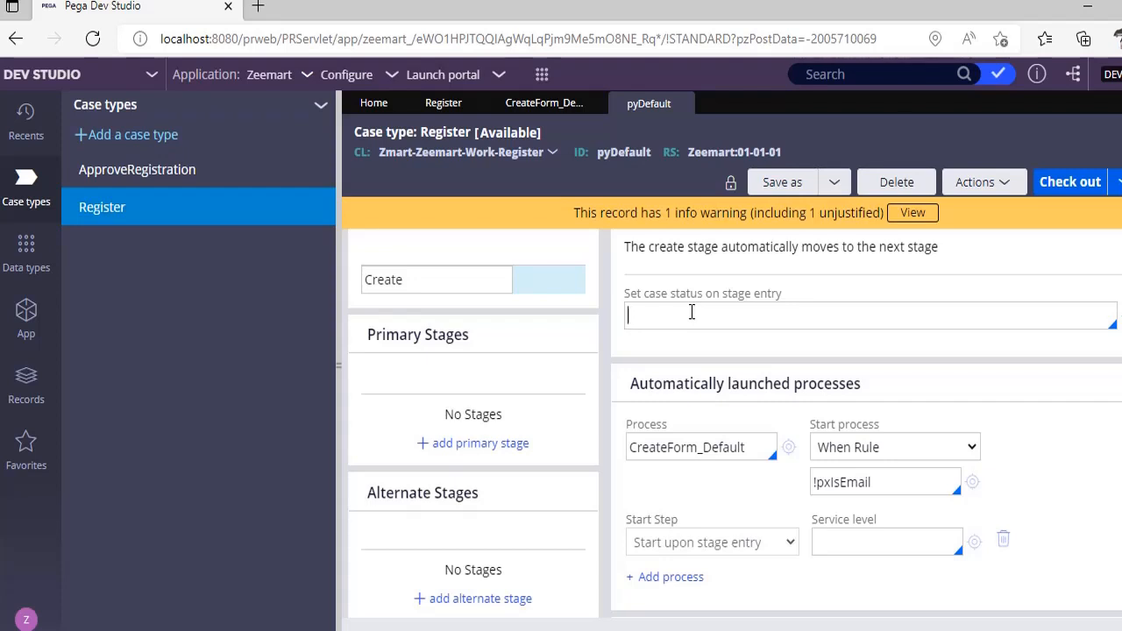
scroll(746, 321, "up", 1)
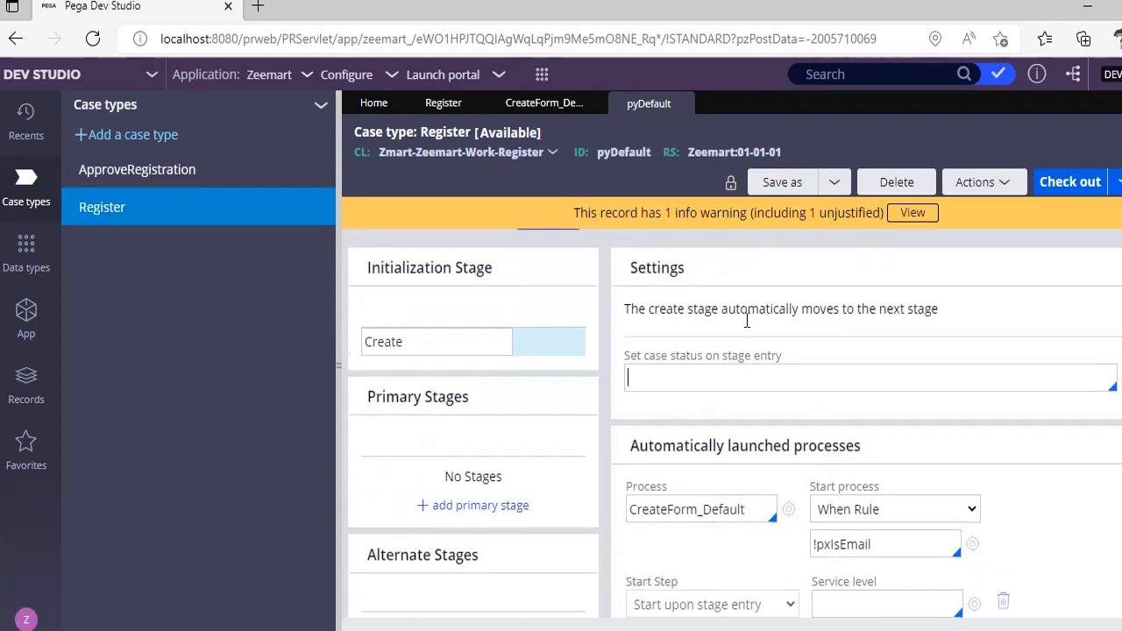
left_click_drag(625, 308, 949, 313)
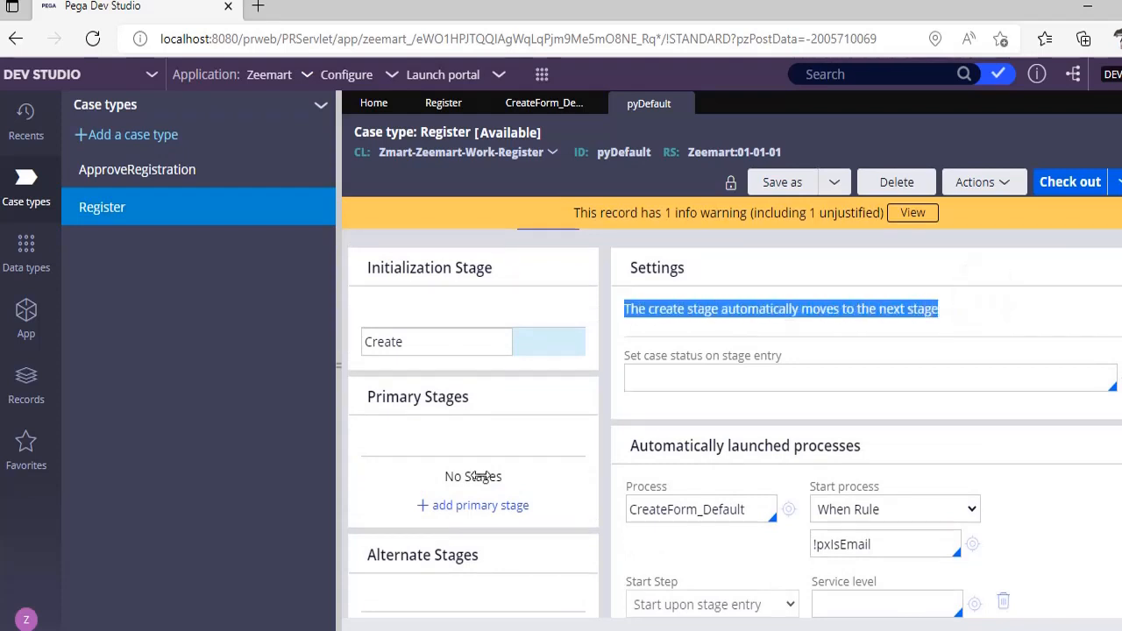
Add a primary stage to the Register case type and review its settings, requirements and process options.
left_click(496, 507)
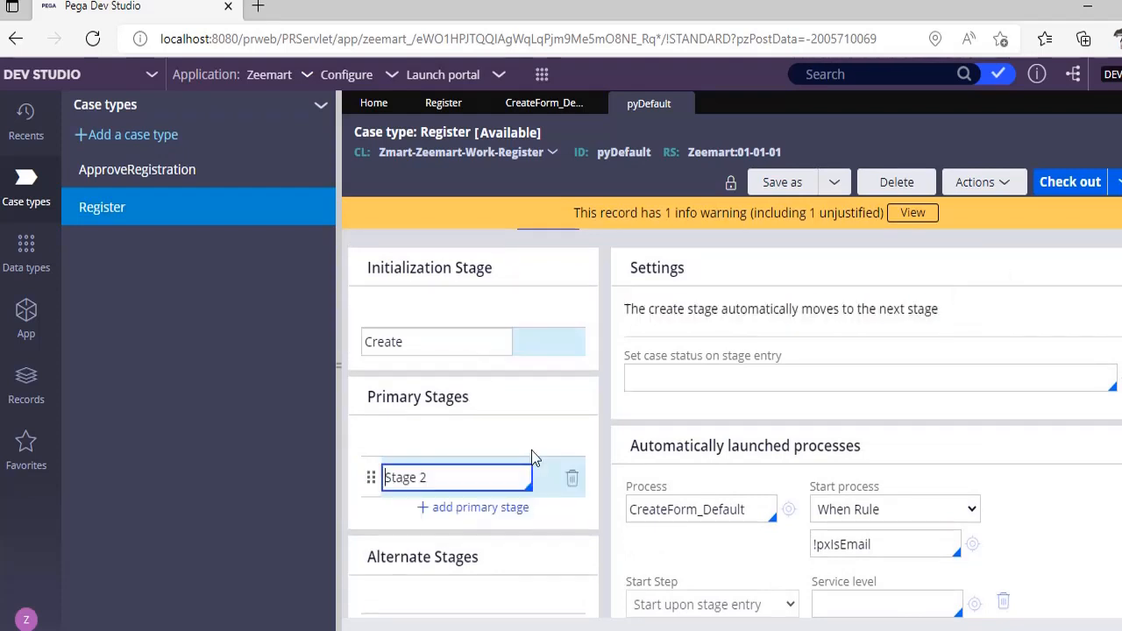
scroll(613, 456, "down", 1)
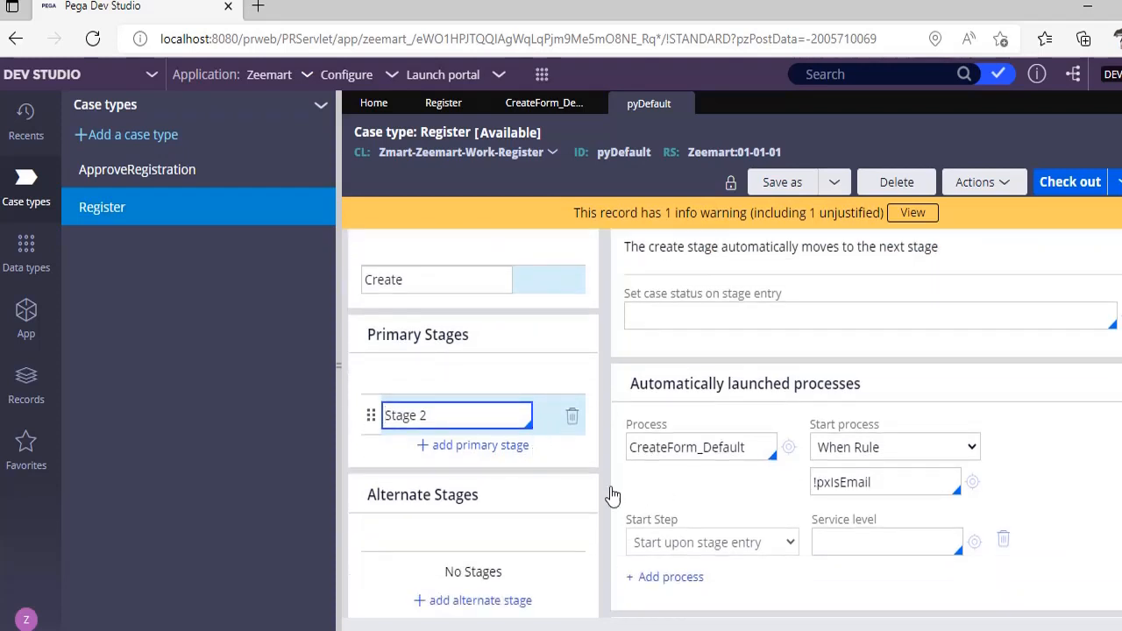
double_click(478, 412)
scroll(954, 475, "up", 1)
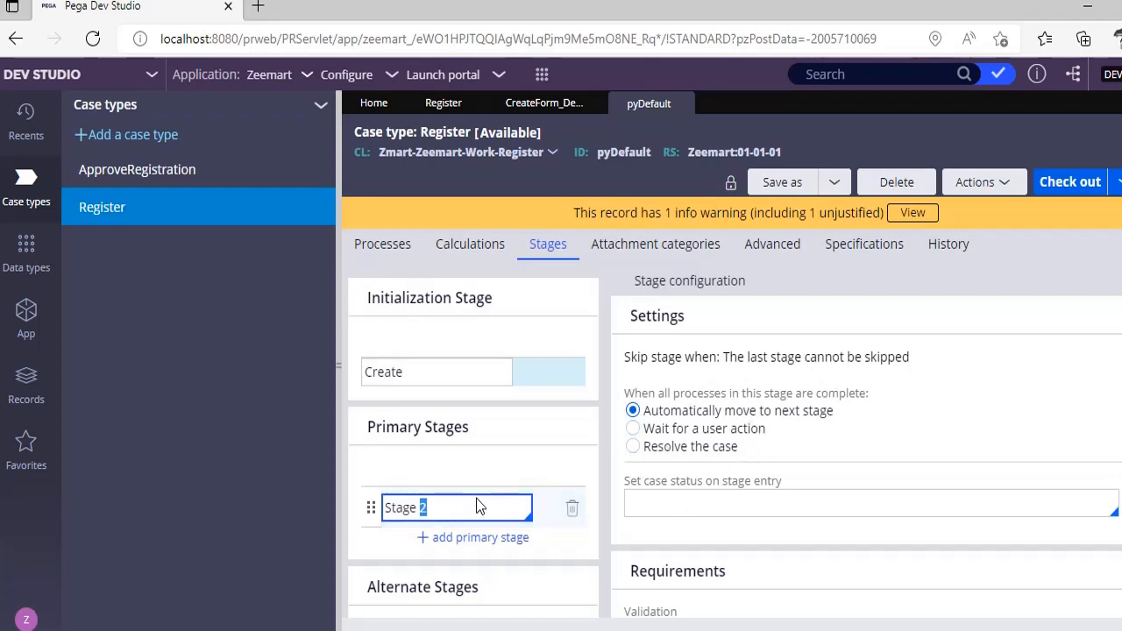
scroll(822, 478, "down", 5)
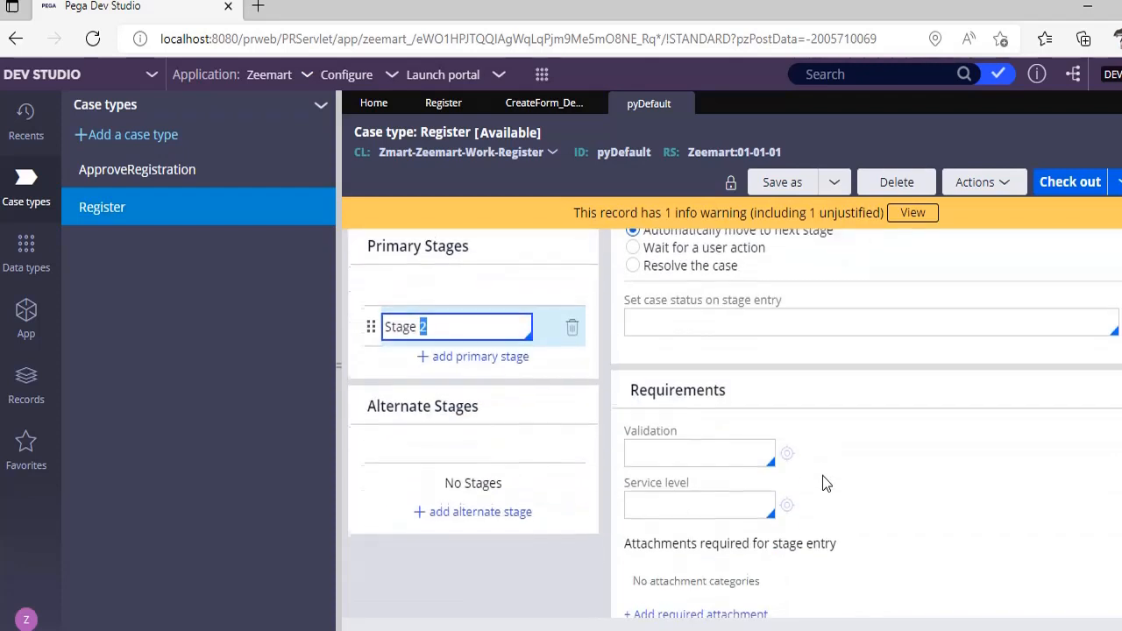
scroll(822, 475, "down", 3)
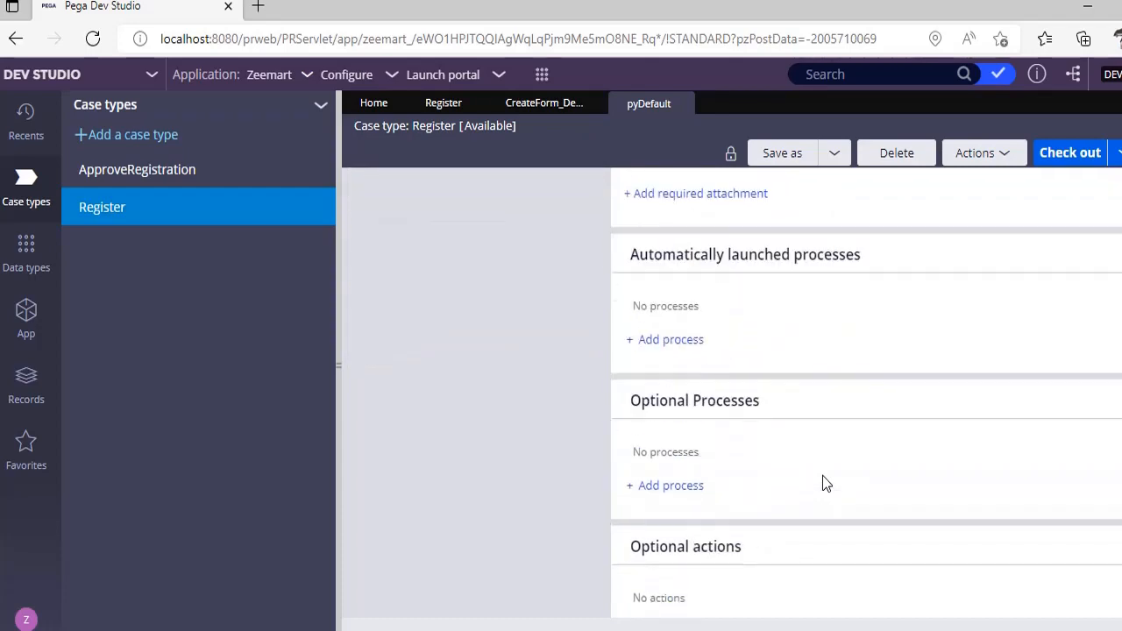
scroll(823, 475, "up", 5)
scroll(822, 475, "up", 3)
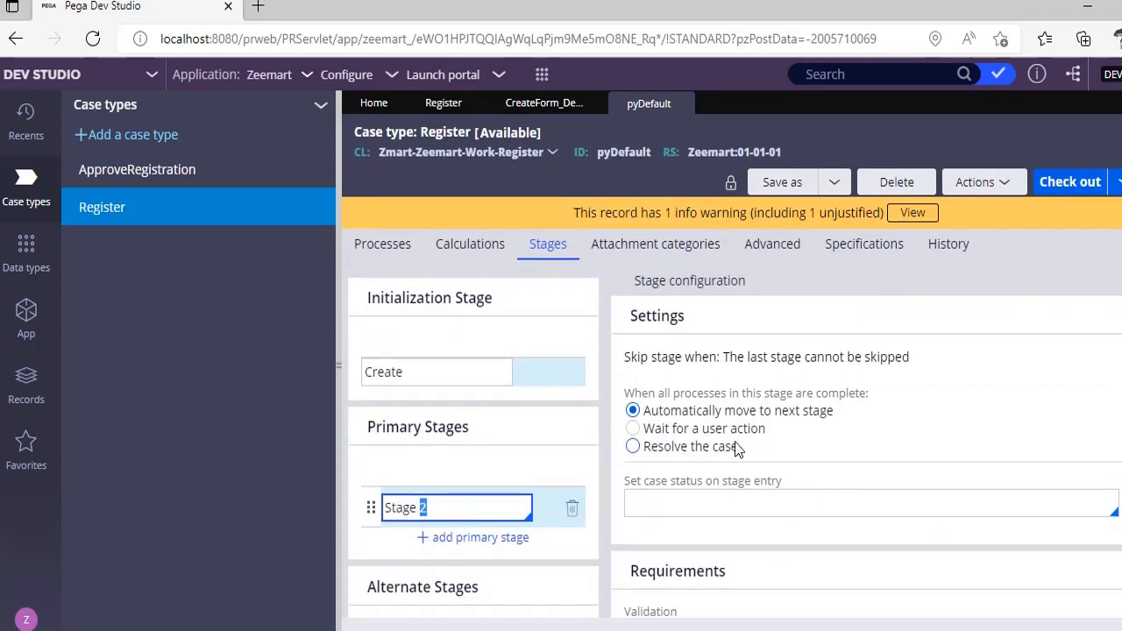
Set the new primary stage to resolve the case when all its processes are complete, and enable resolving open child cases.
left_click(682, 449)
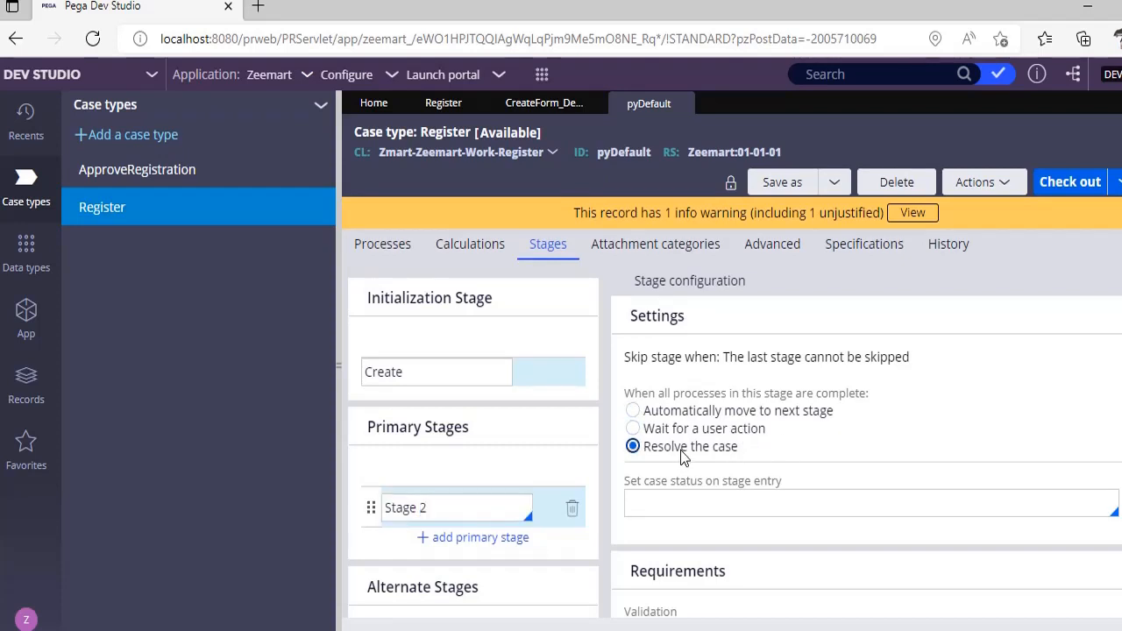
left_click(485, 514)
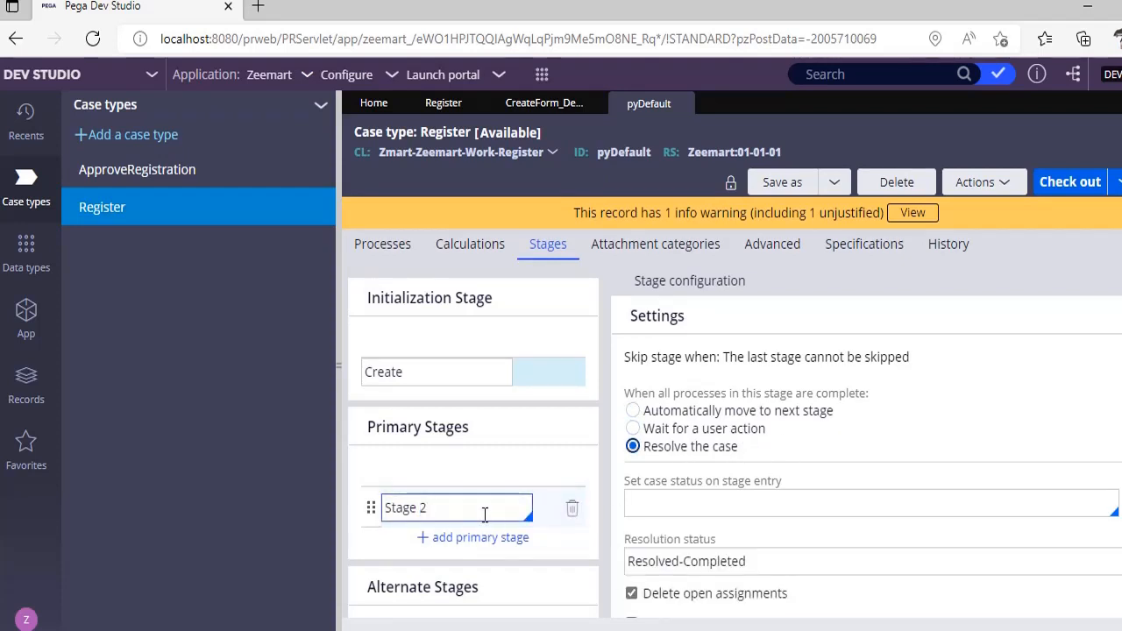
scroll(646, 522, "down", 2)
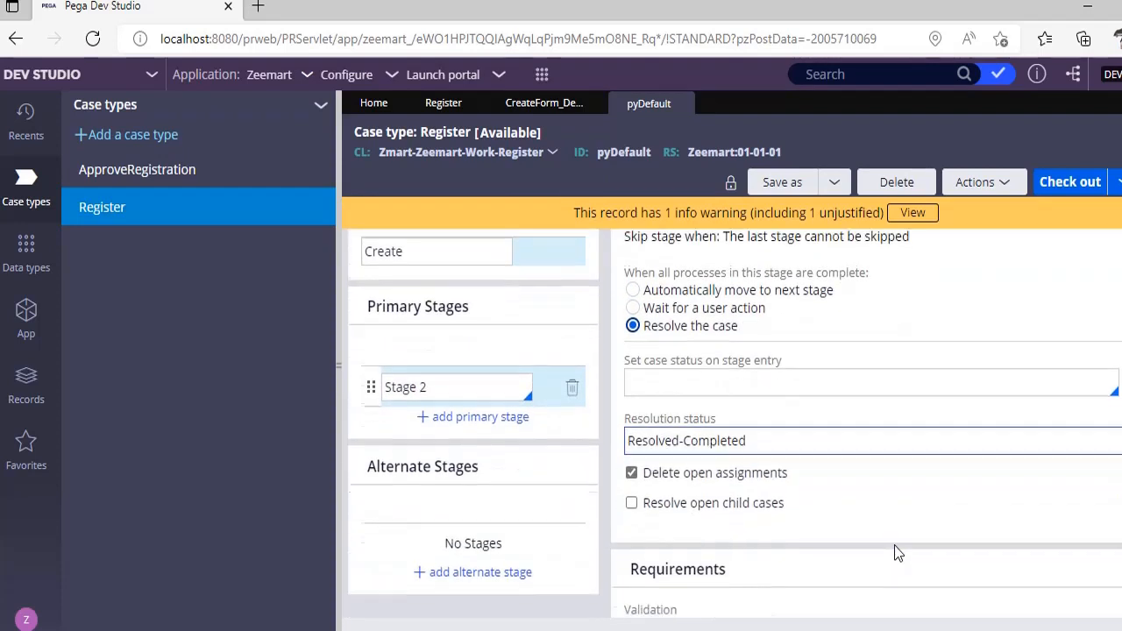
left_click(786, 444)
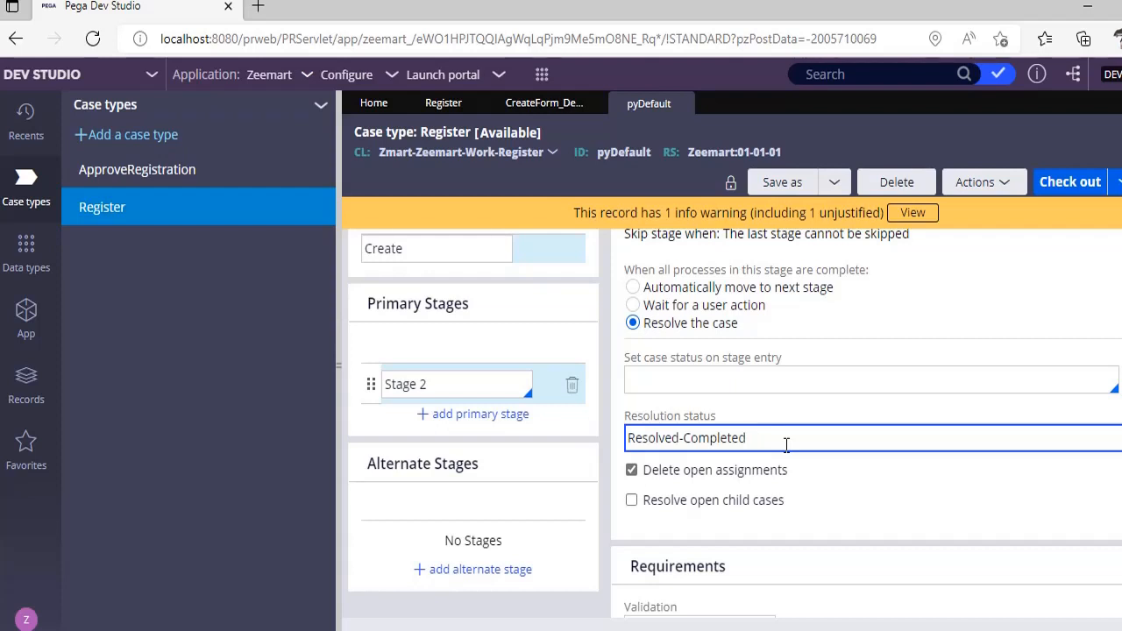
left_click(632, 500)
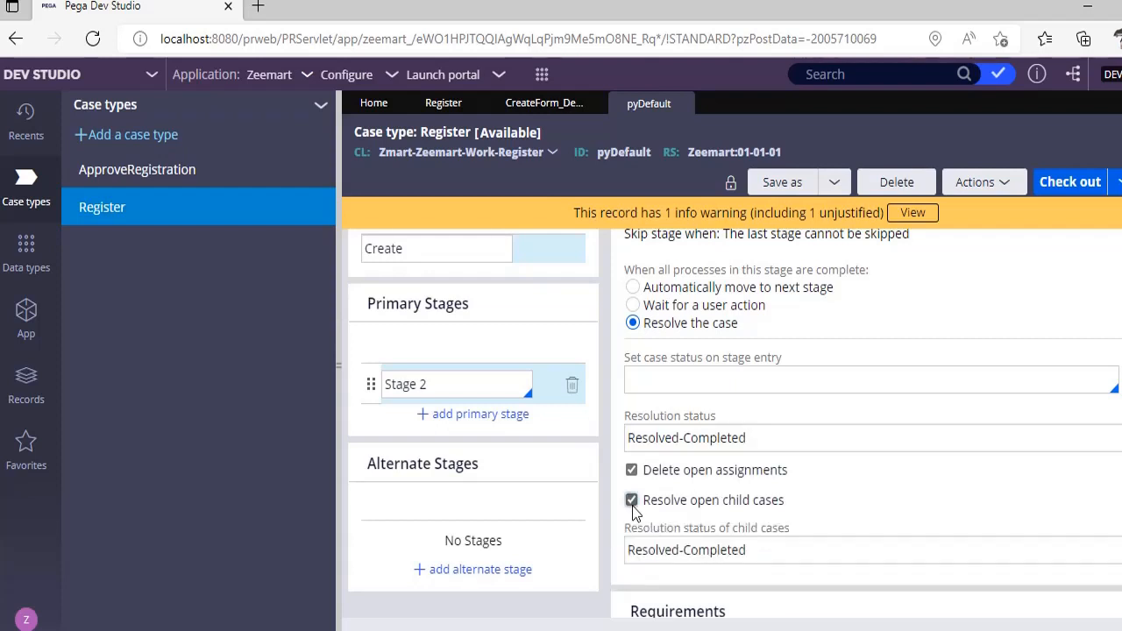
left_click(804, 555)
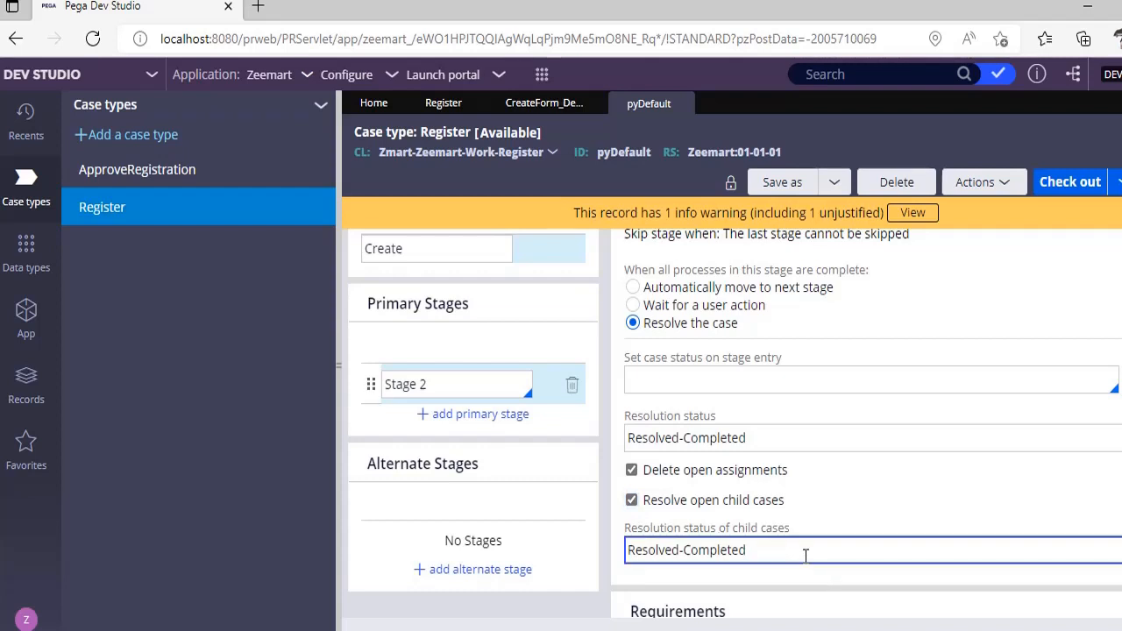
Set the new primary stage to wait for a user action when all its processes are complete.
scroll(804, 556, "up", 3)
left_click(633, 428)
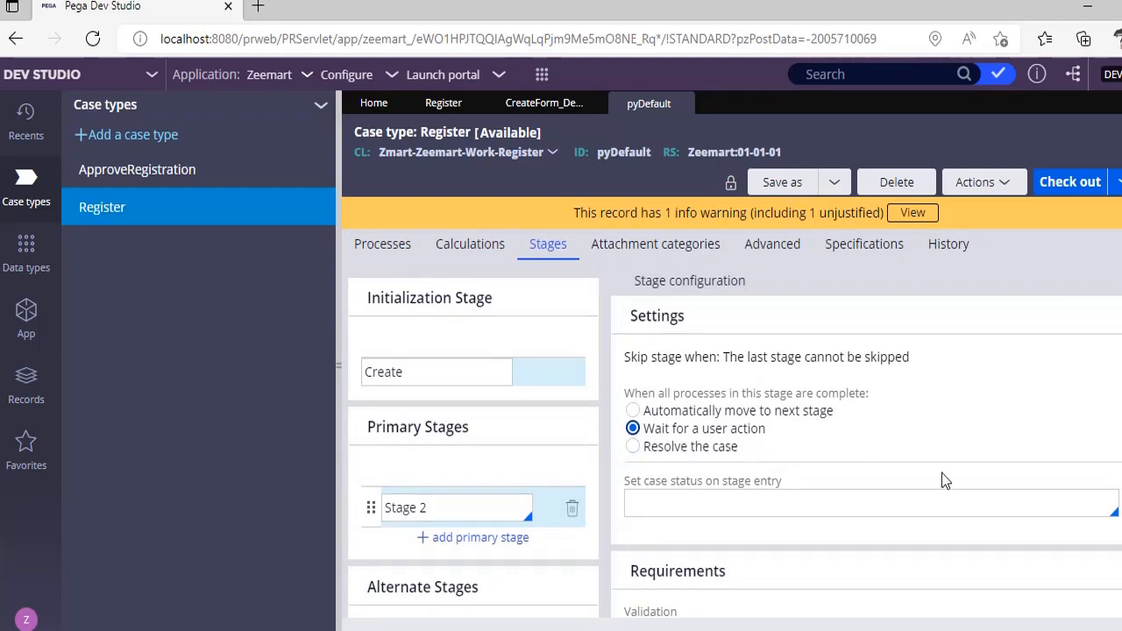
Add the optional local action AddAddressDetails to the new primary stage.
scroll(949, 481, "down", 2)
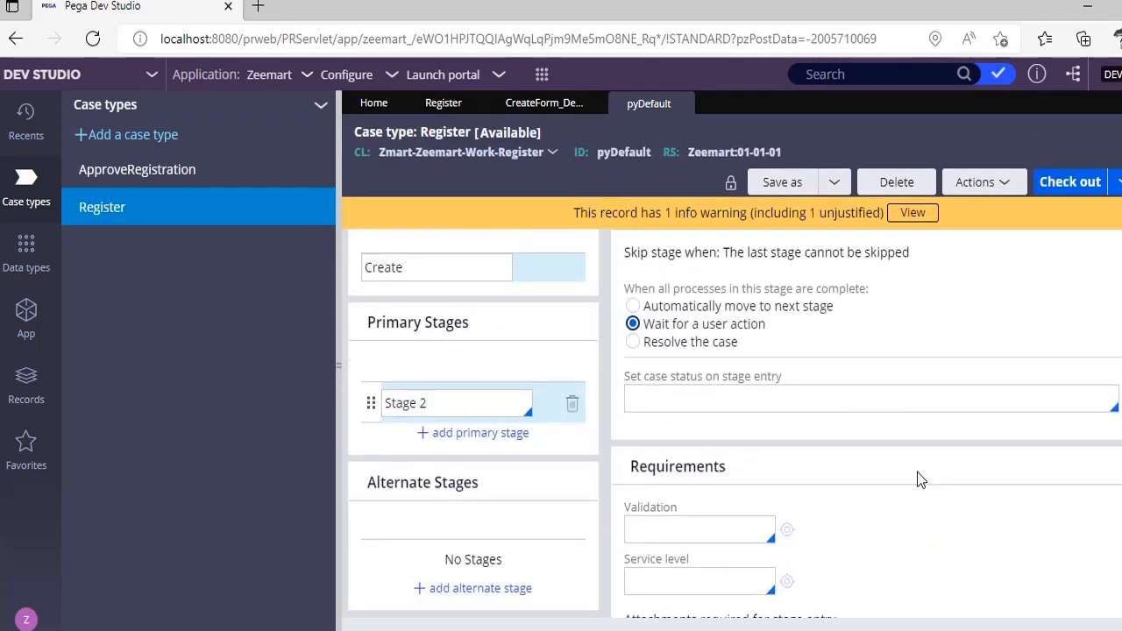
scroll(918, 474, "down", 5)
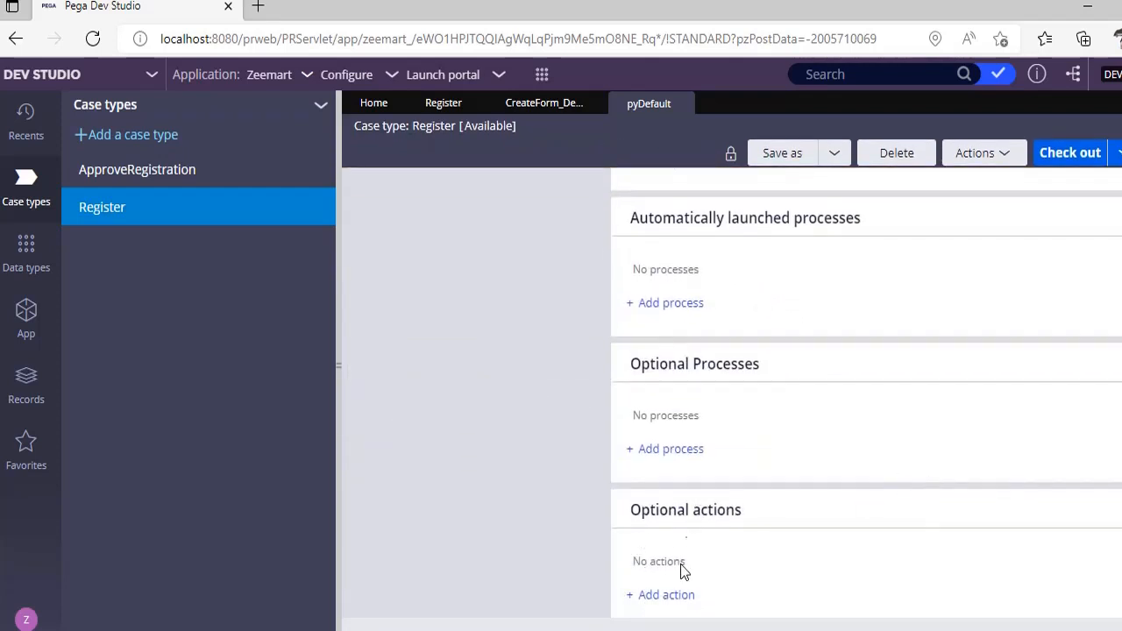
left_click(667, 596)
scroll(796, 558, "down", 1)
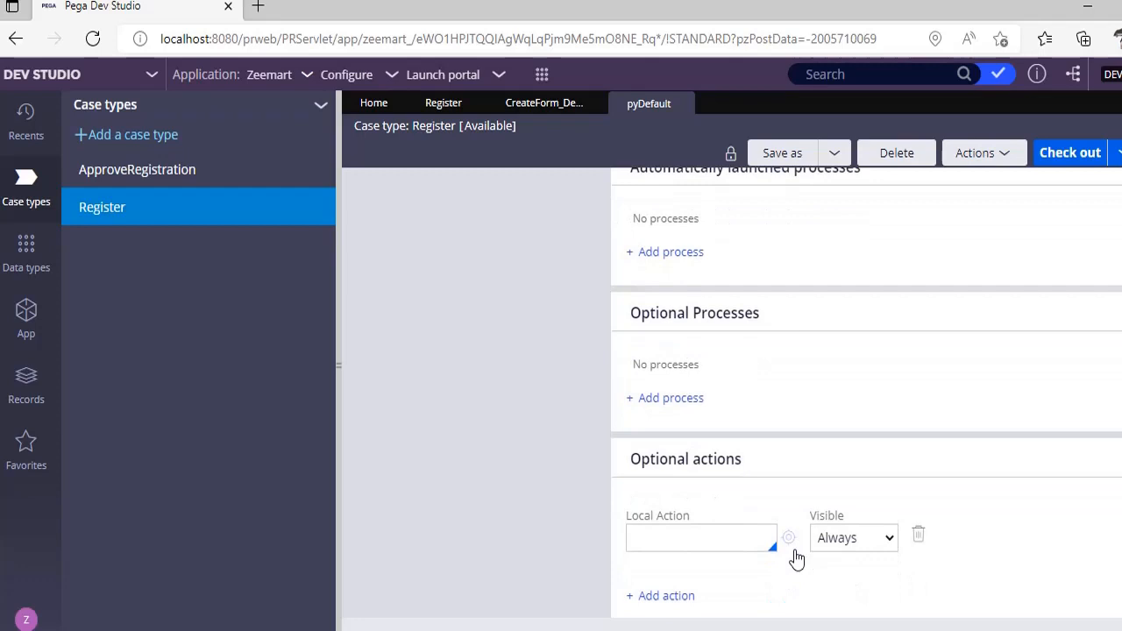
left_click(699, 533)
key("Down")
key("Down")
key("Return")
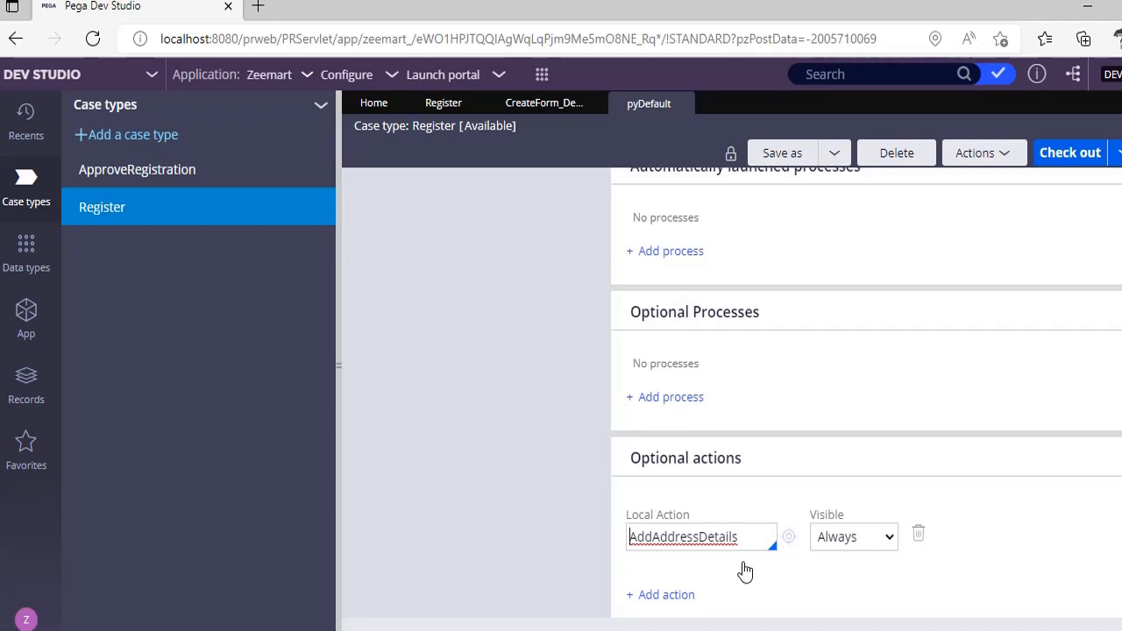
Set the Register case type's advanced locking scheme to allow multiple users and read the option's explanation.
scroll(744, 571, "up", 5)
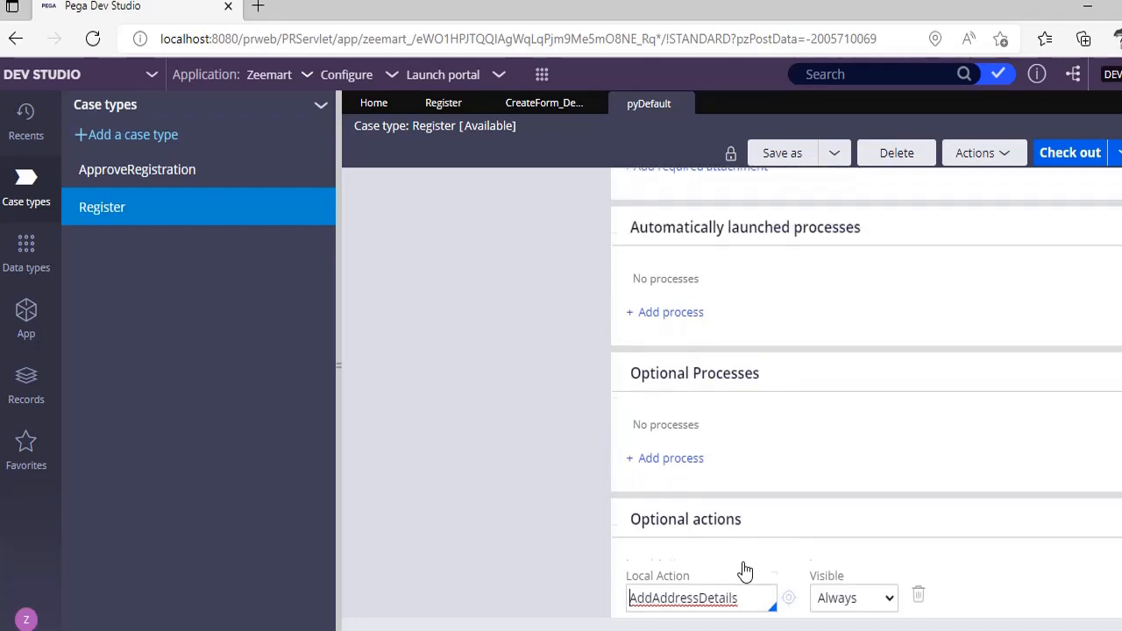
left_click(777, 254)
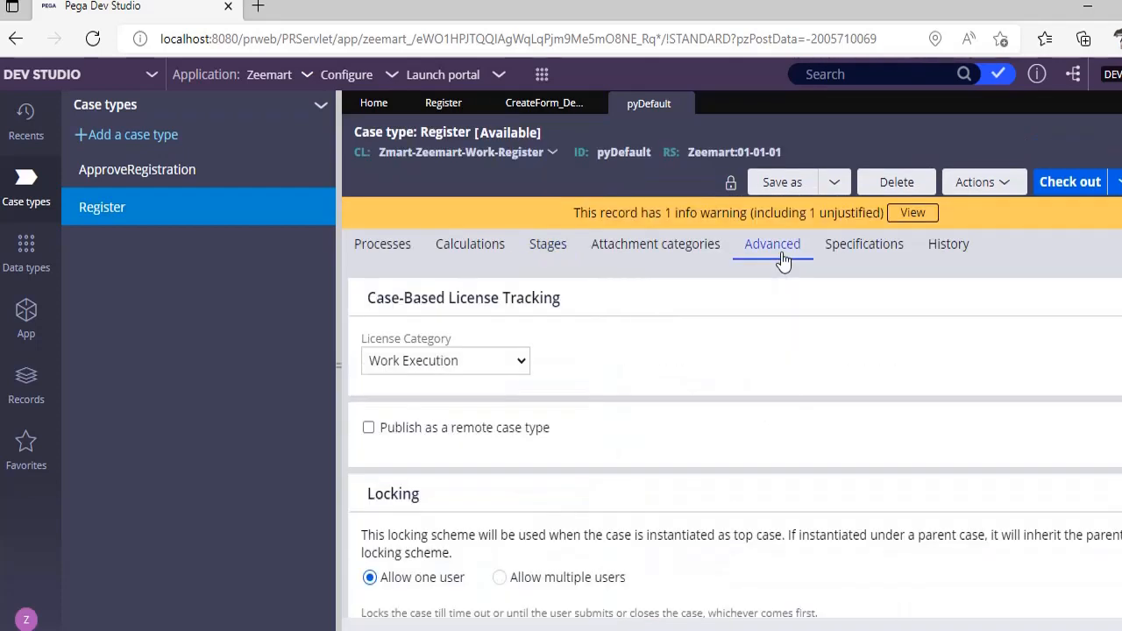
scroll(714, 391, "down", 3)
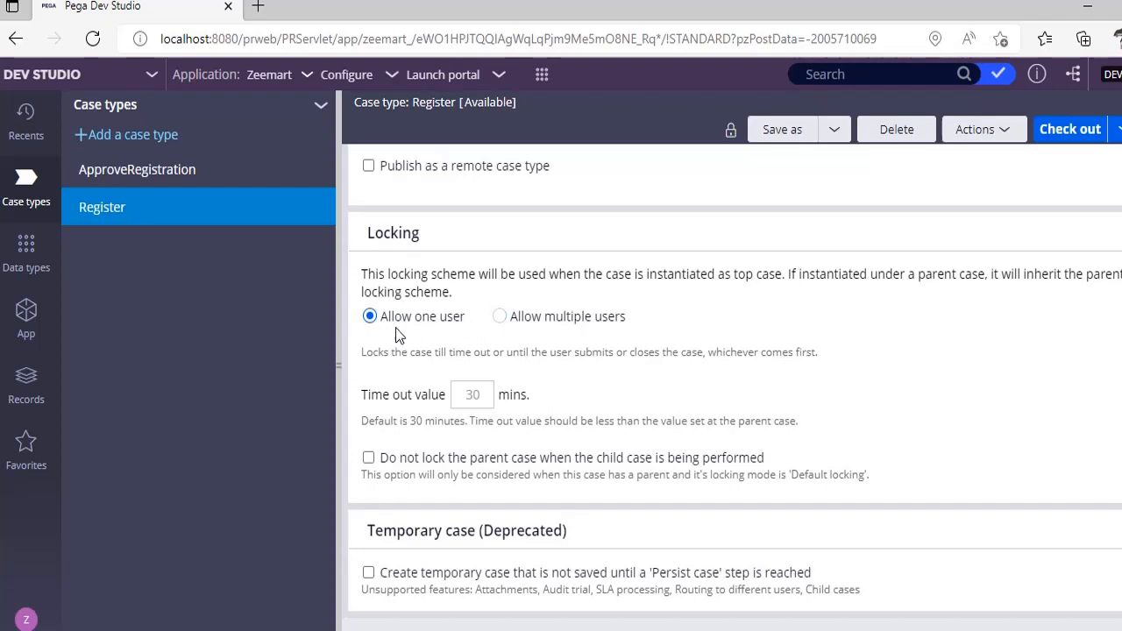
left_click(498, 317)
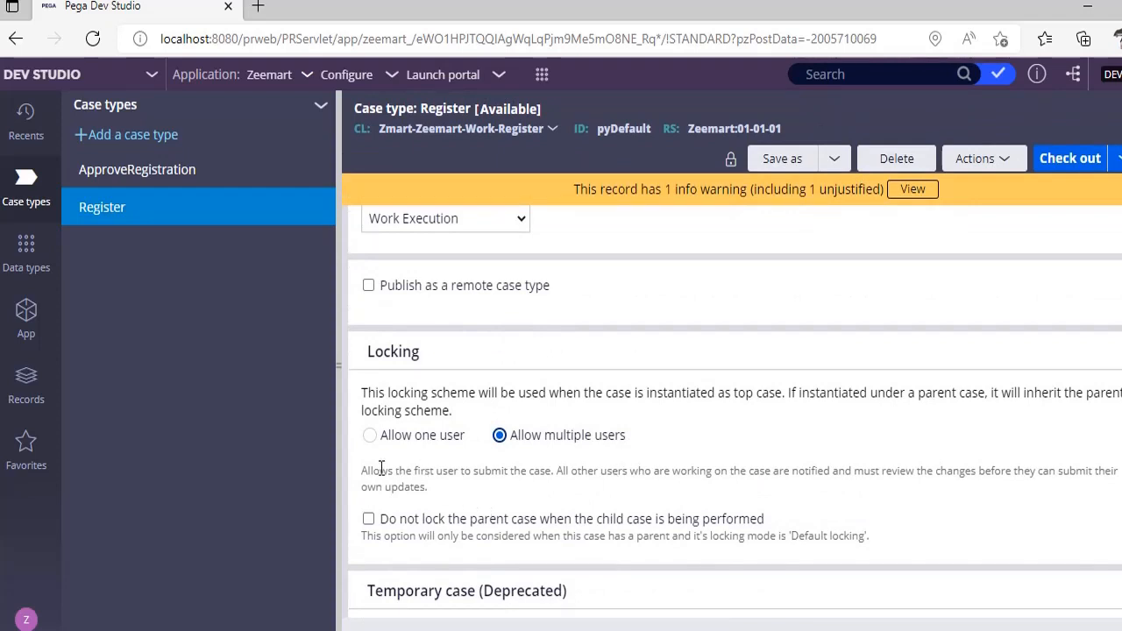
left_click_drag(365, 473, 438, 491)
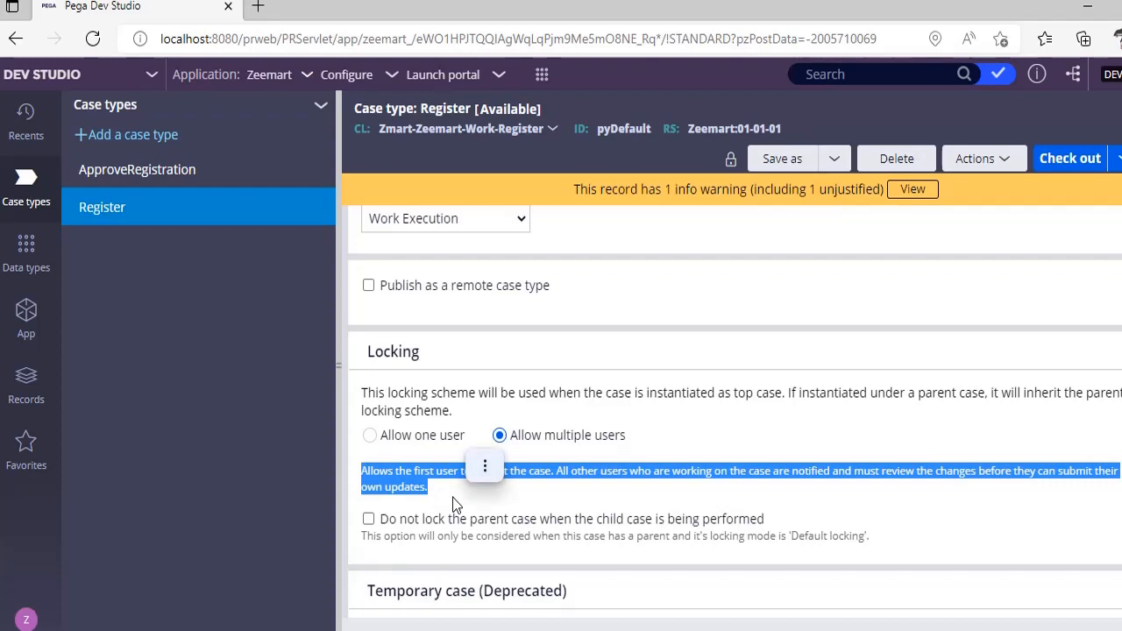
left_click(453, 497)
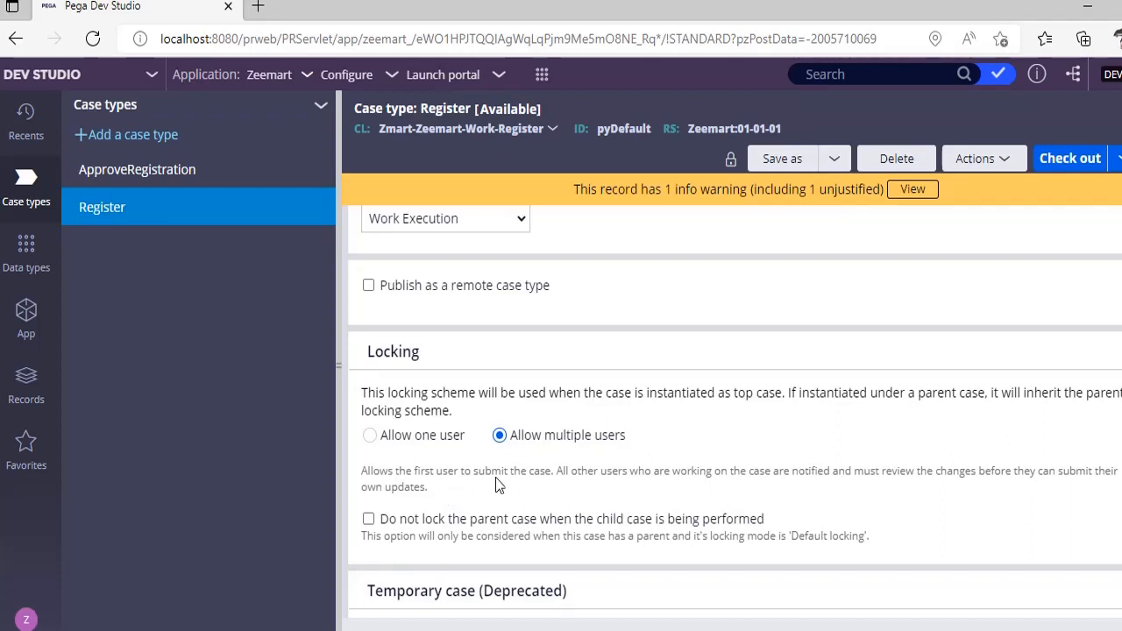
Switch the locking scheme to allow one user and set its time out value to 10 minutes.
left_click(385, 438)
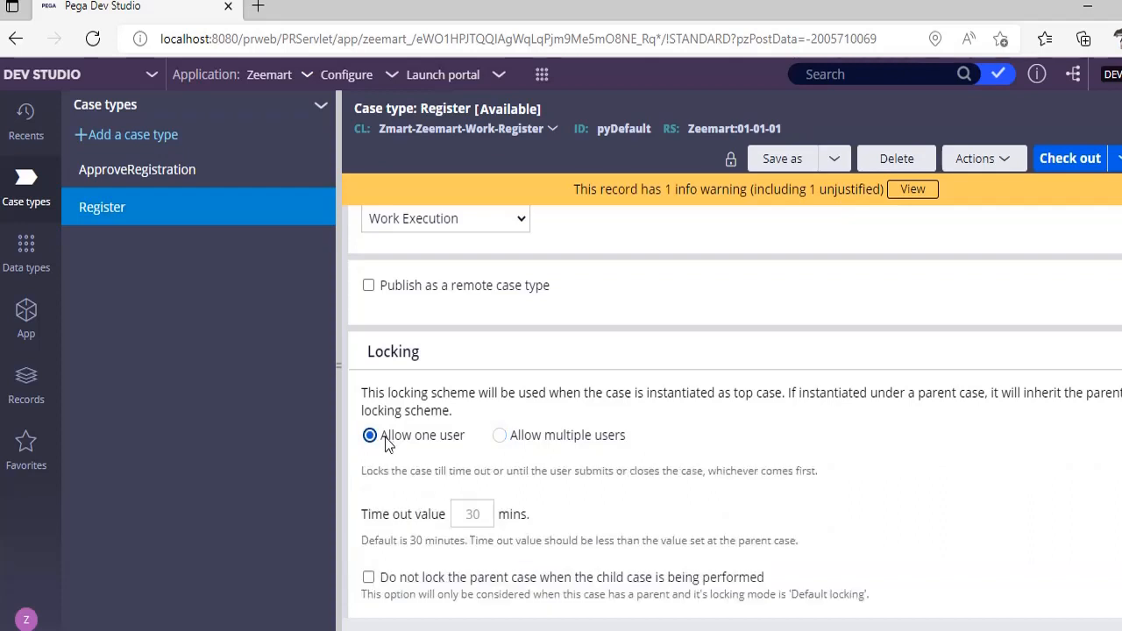
scroll(614, 470, "down", 2)
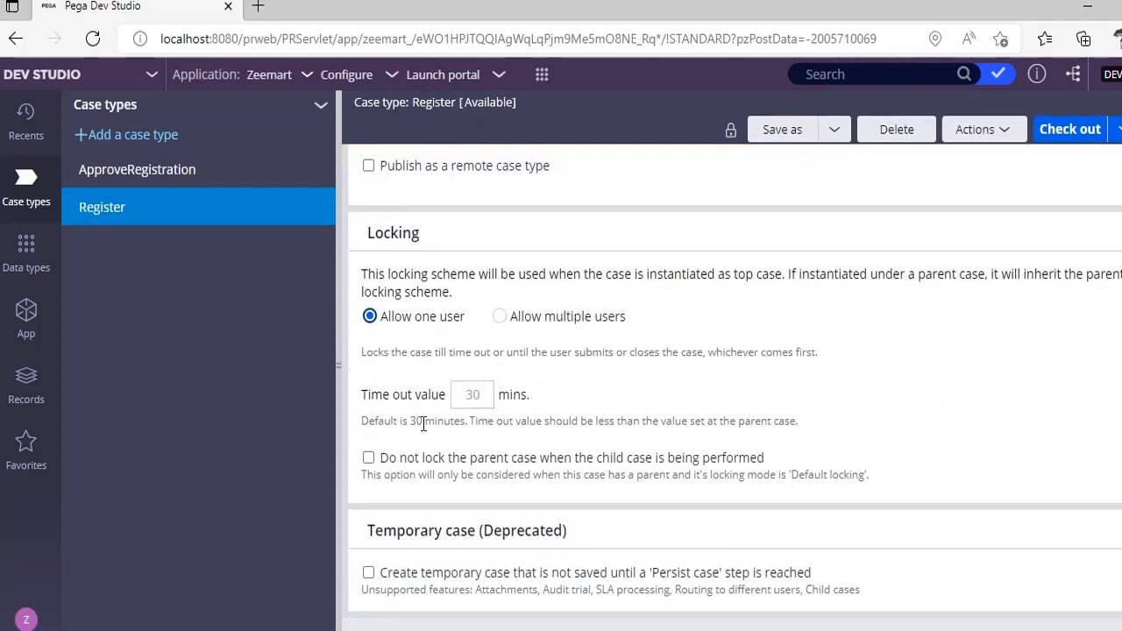
left_click(473, 396)
key("BackSpace")
key("BackSpace")
type("10")
left_click(832, 454)
Return the locking to multiple users, and enable and disable the option not to lock the parent case while a child case is performed.
left_click(498, 317)
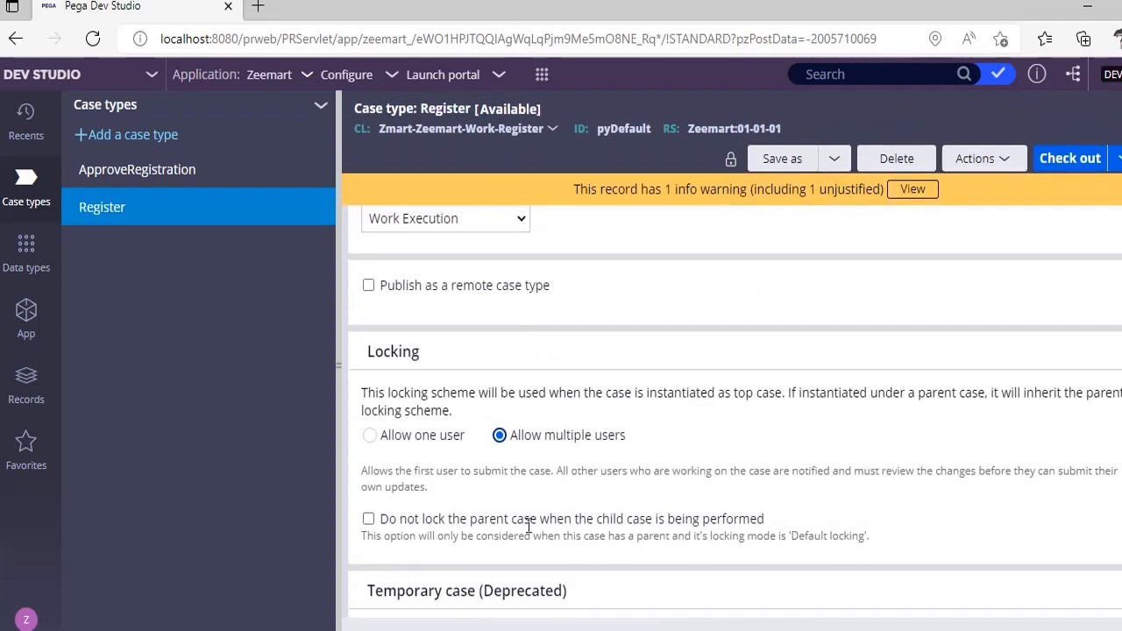
left_click(369, 519)
left_click(369, 519)
scroll(496, 498, "down", 1)
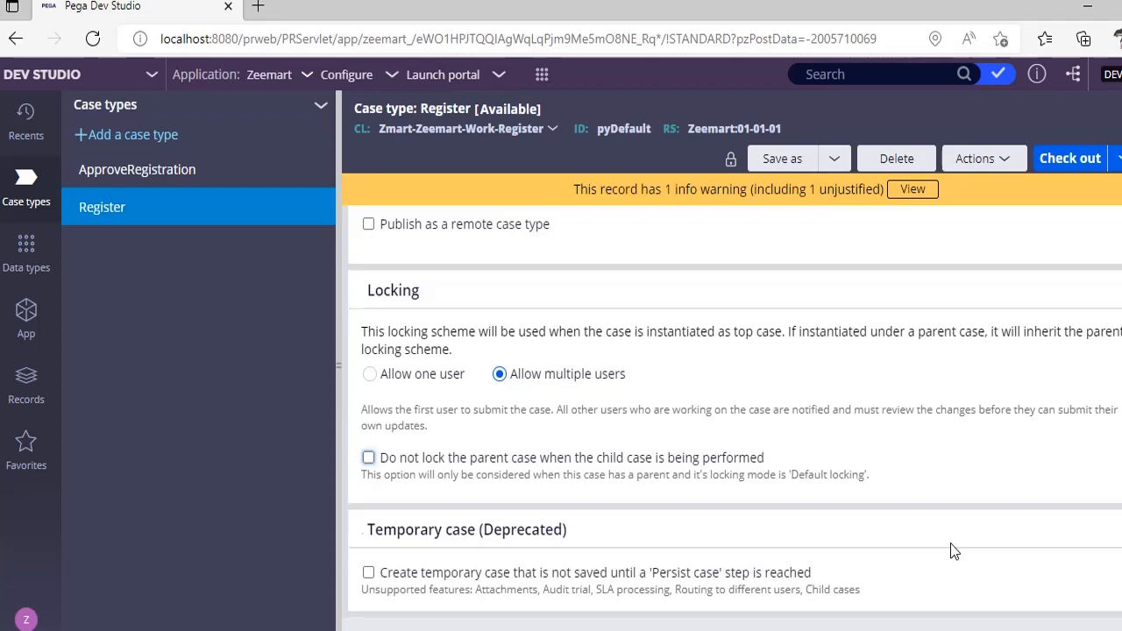
scroll(818, 548, "up", 2)
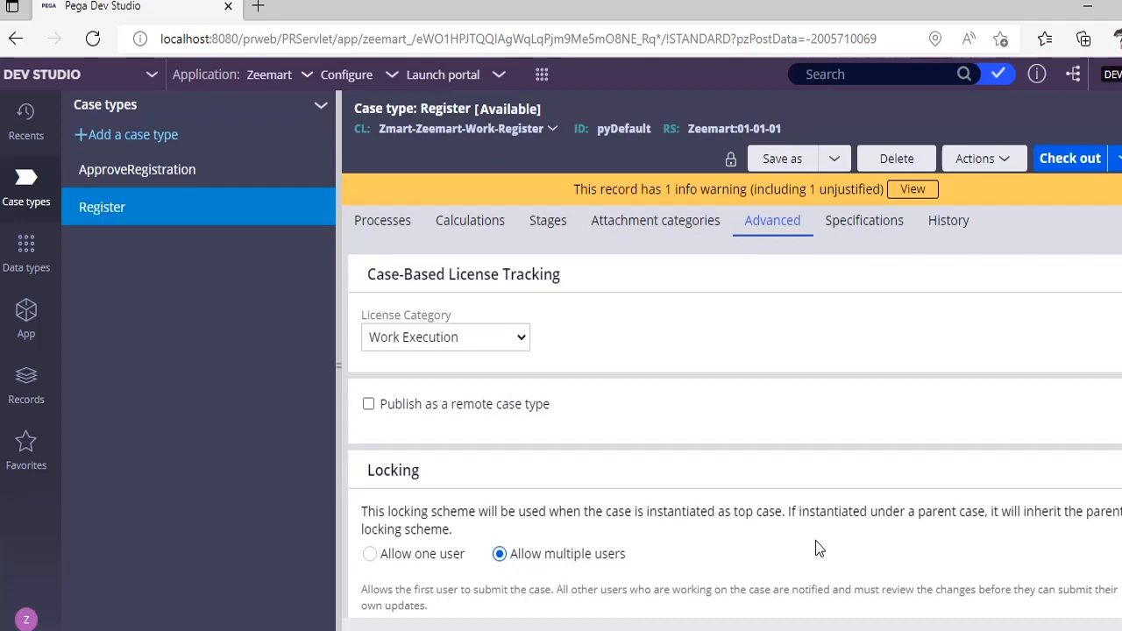
Open the pyDefault data transform of the Register class from the application's class explorer.
left_click(28, 320)
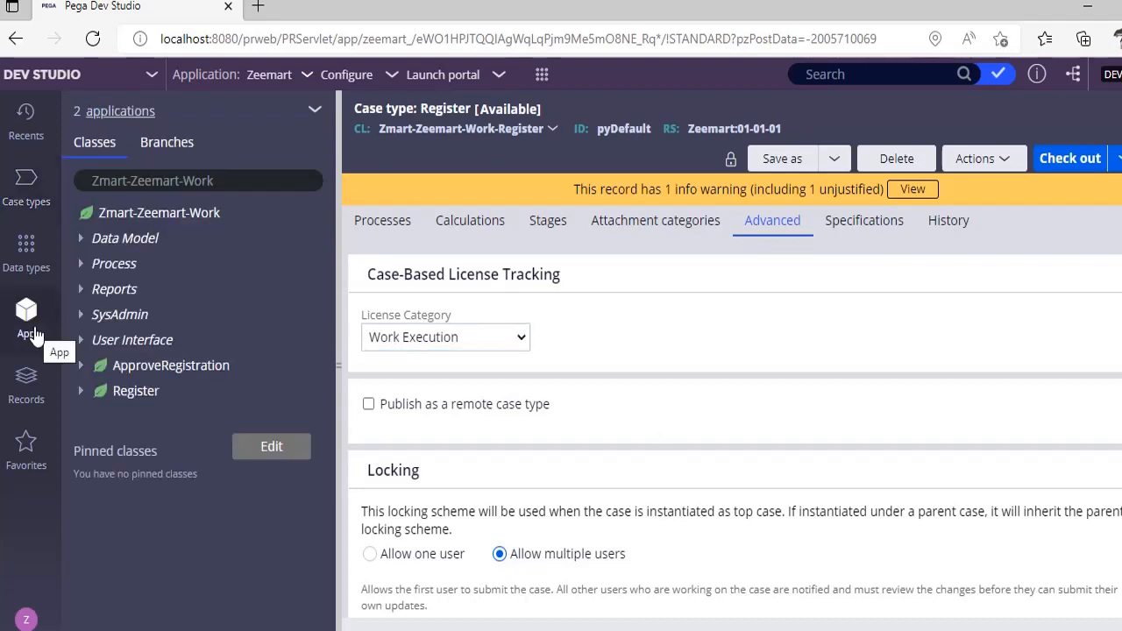
left_click(77, 245)
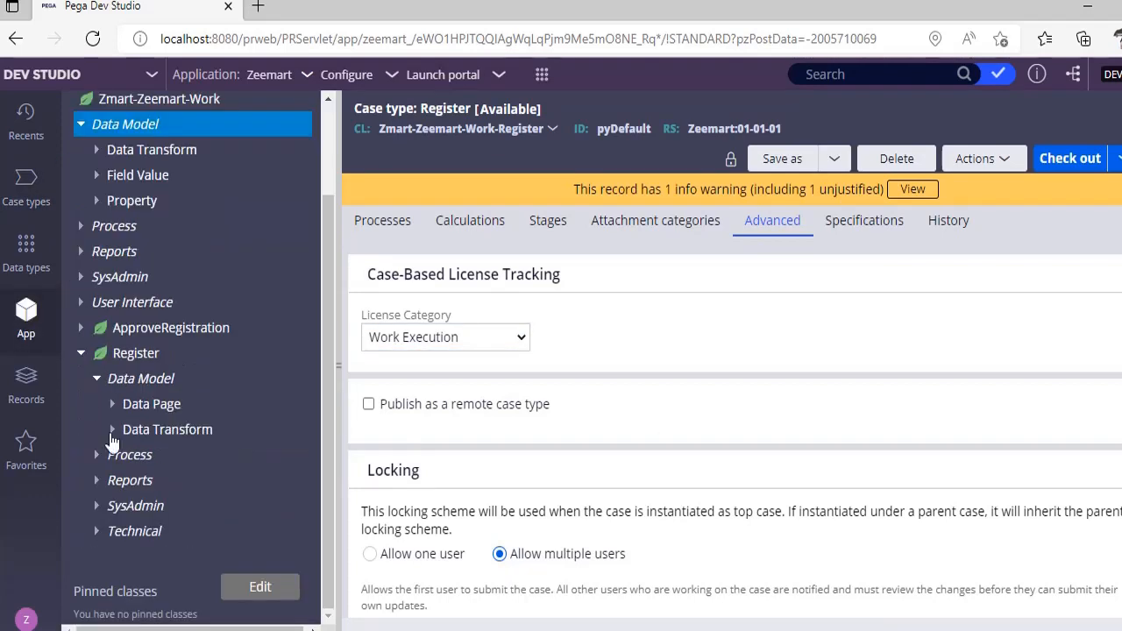
left_click(113, 429)
left_click(186, 457)
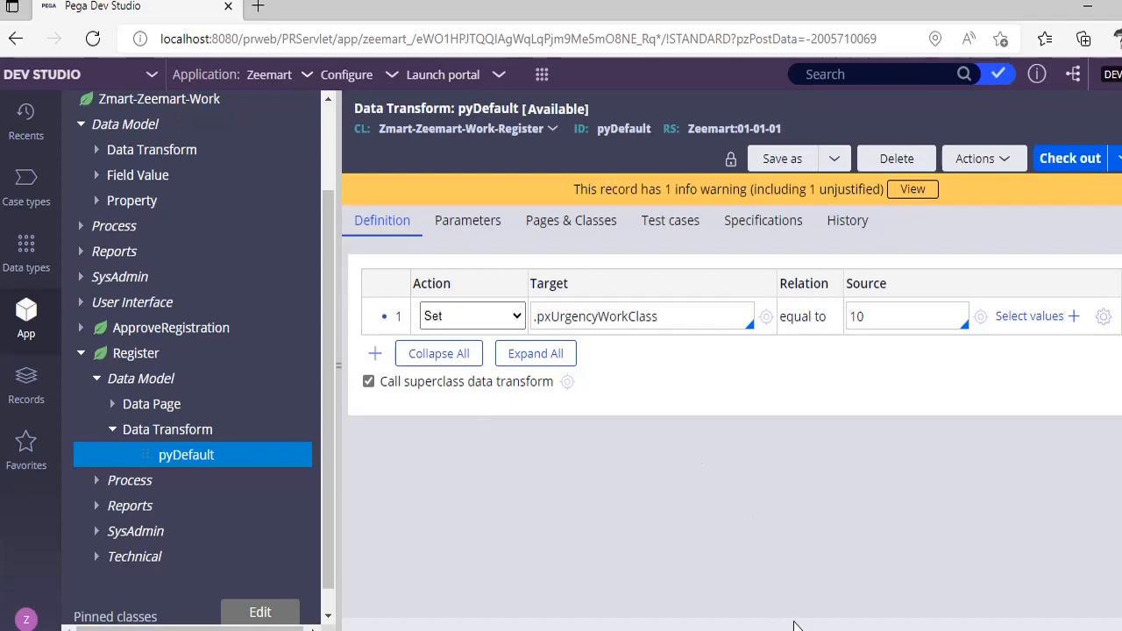
Switch to the OOTB Activities document in OpenOffice Writer and add the line R-123-"unique caseid" below the numbered list.
left_click(800, 630)
scroll(688, 520, "down", 10)
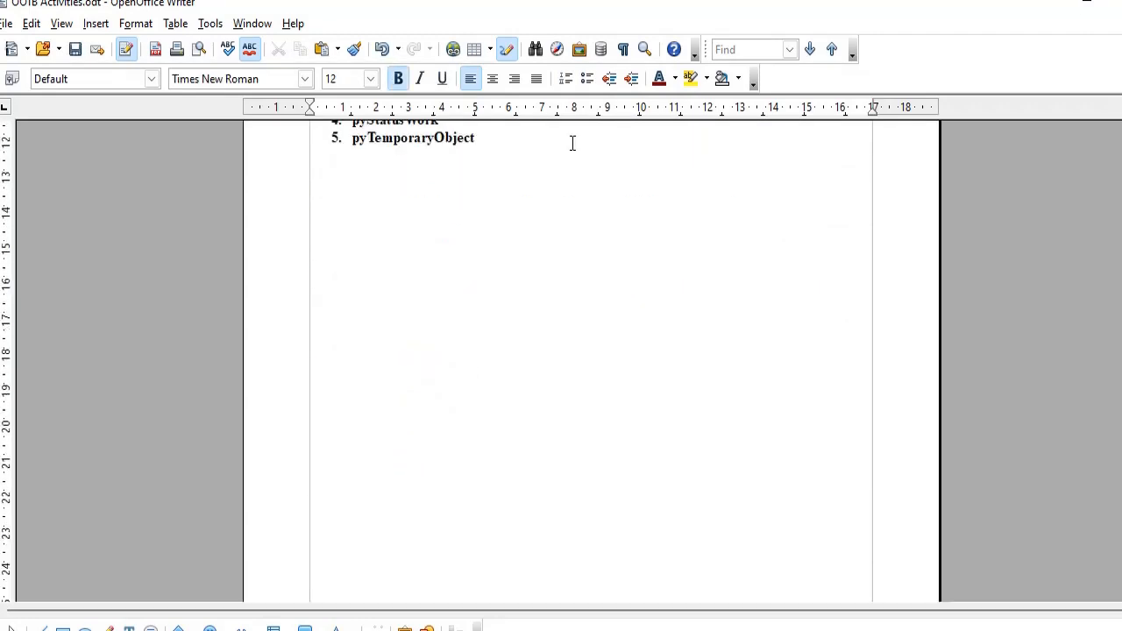
type("R")
type("-123")
type("-")
type("\"\"")
type("C")
key("BackSpace")
type("unique caseid")
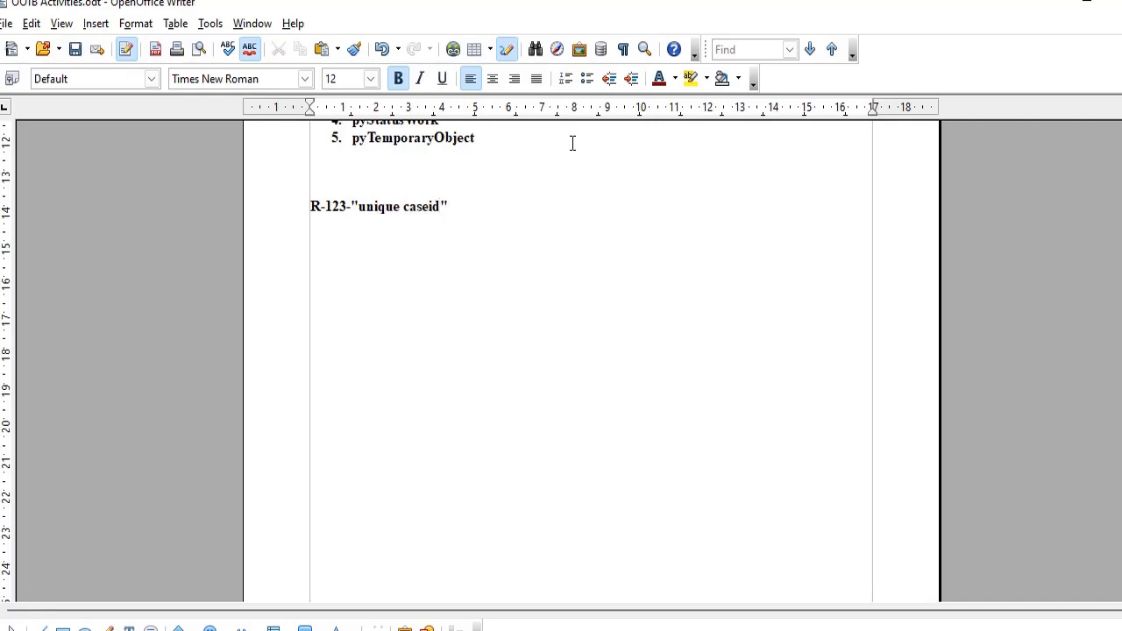
Add the lines "pyid" and "R-123 is workidprefix" below the unique case ID note.
key("Return")
type("pyid")
type("R")
type("-123 is")
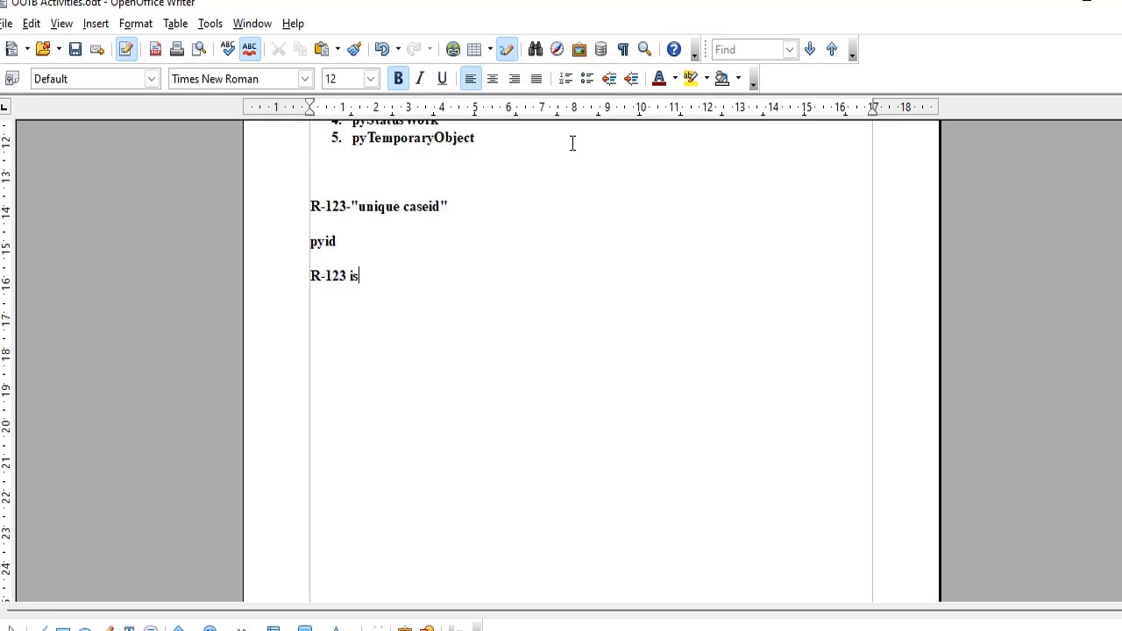
type(" a")
key("BackSpace")
type("workidprefix")
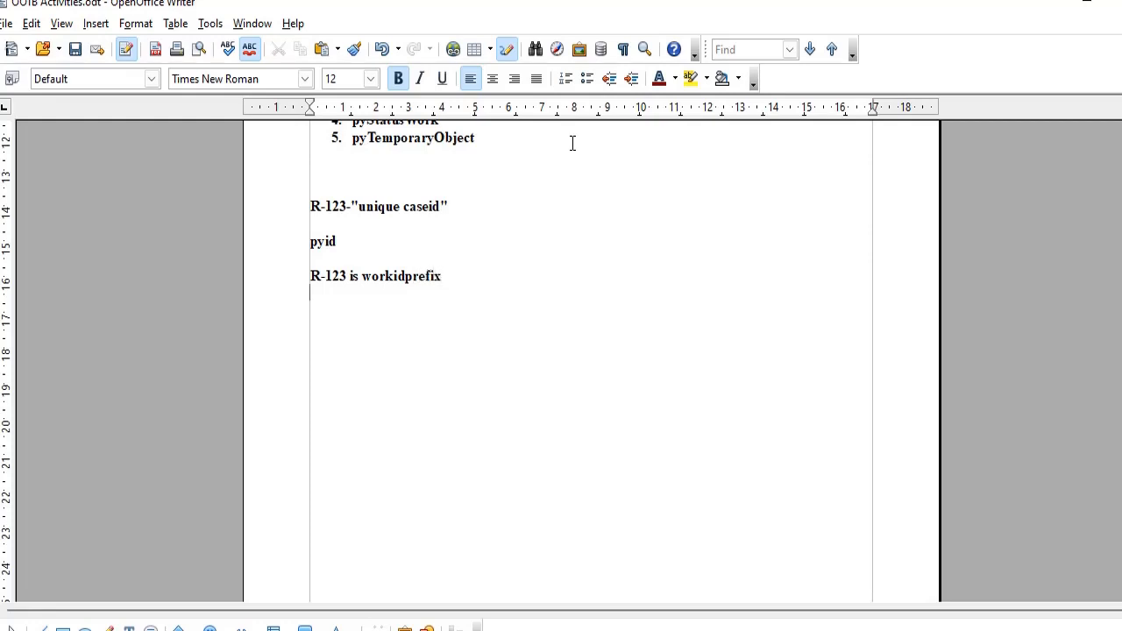
Add the example lines R-2022-"Uniquecase id" and R-2023- below the work ID prefix note.
key("Return")
type("R")
type("-2022")
type("-\"\"")
type("Uniqueca")
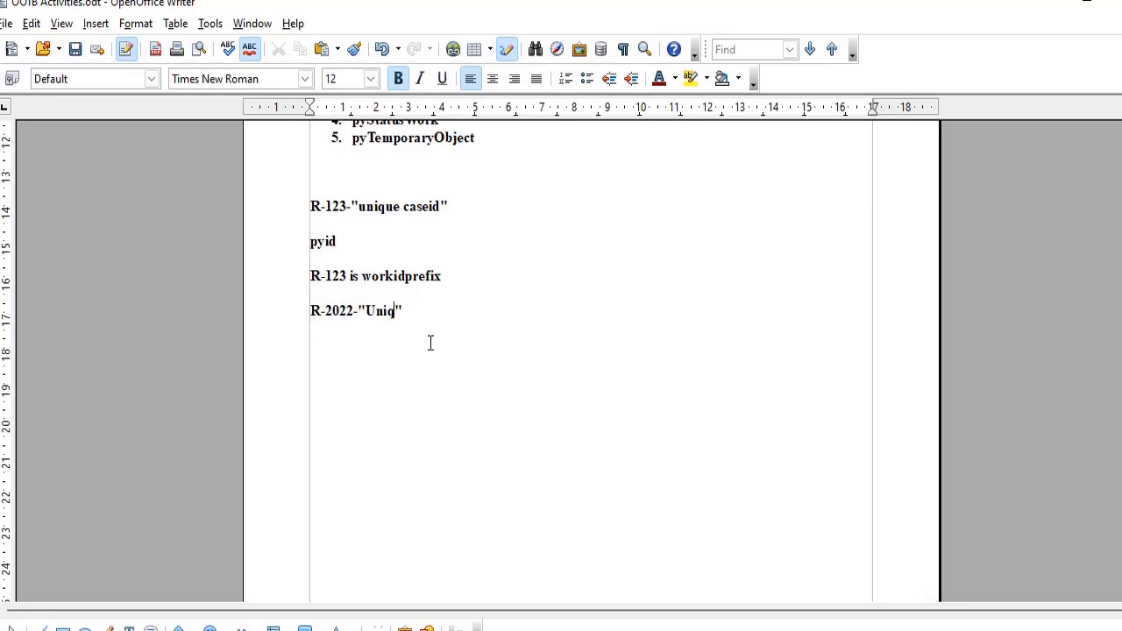
type("se id")
key("End")
key("Return")
type("R-2023")
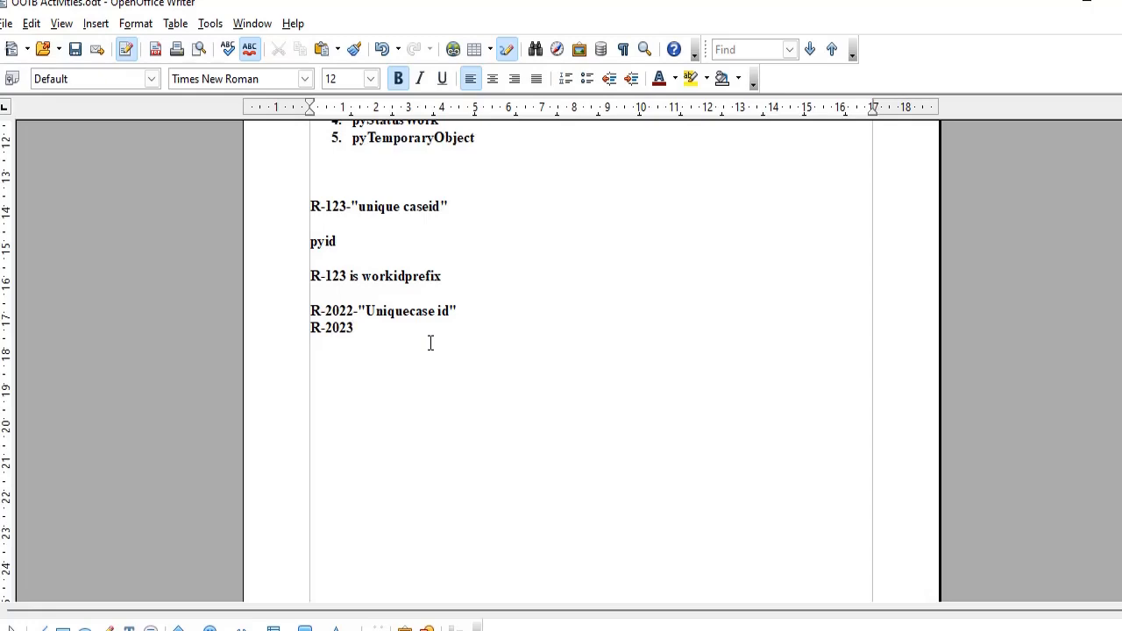
type("-")
Switch to Pega Dev Studio, open the Zeemart application definition and examine the work ID prefix of the Register case type.
key("alt+Tab")
left_click(283, 79)
left_click(282, 120)
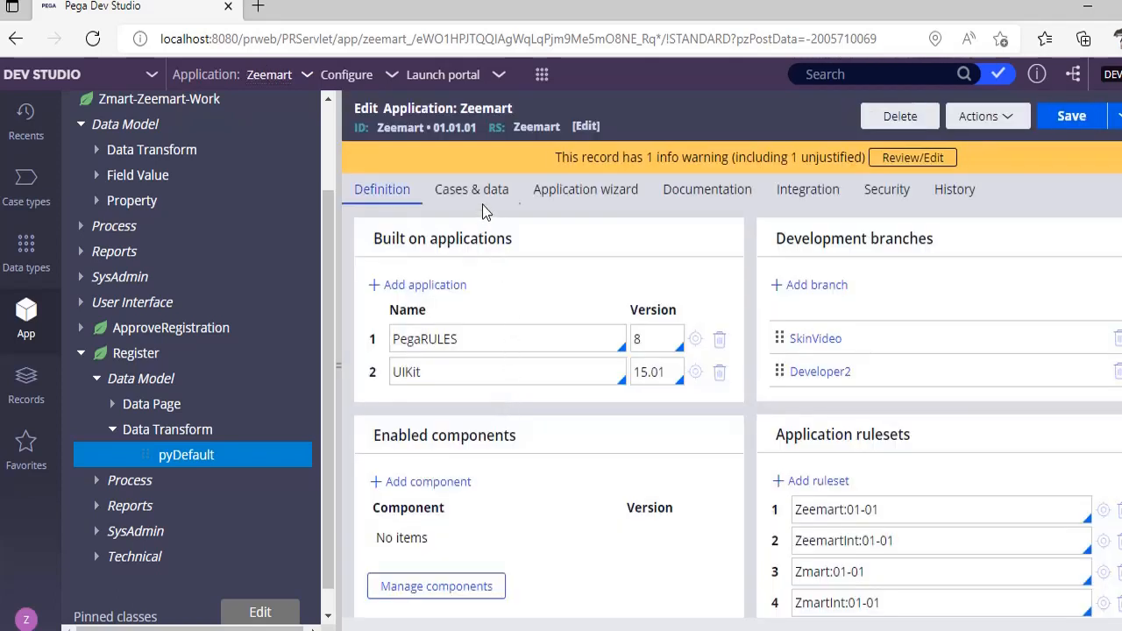
left_click(483, 209)
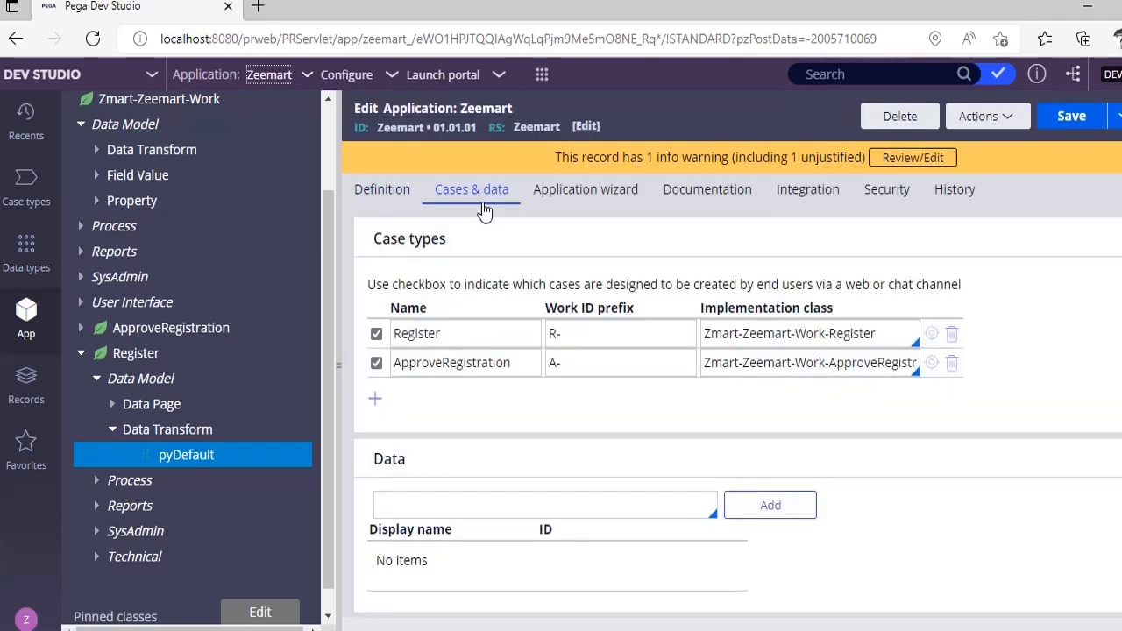
left_click(595, 334)
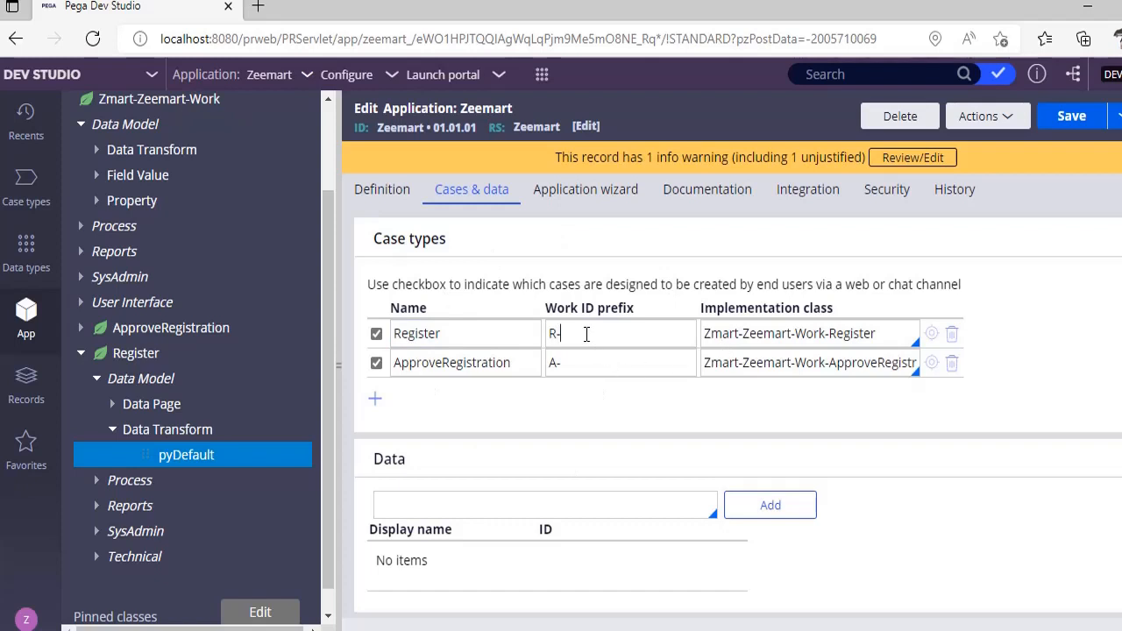
left_click_drag(587, 333, 548, 333)
left_click(587, 338)
Switch to the OpenOffice Writer notes and highlight 2022 and the R-123 work ID prefix line for review.
left_click(841, 629)
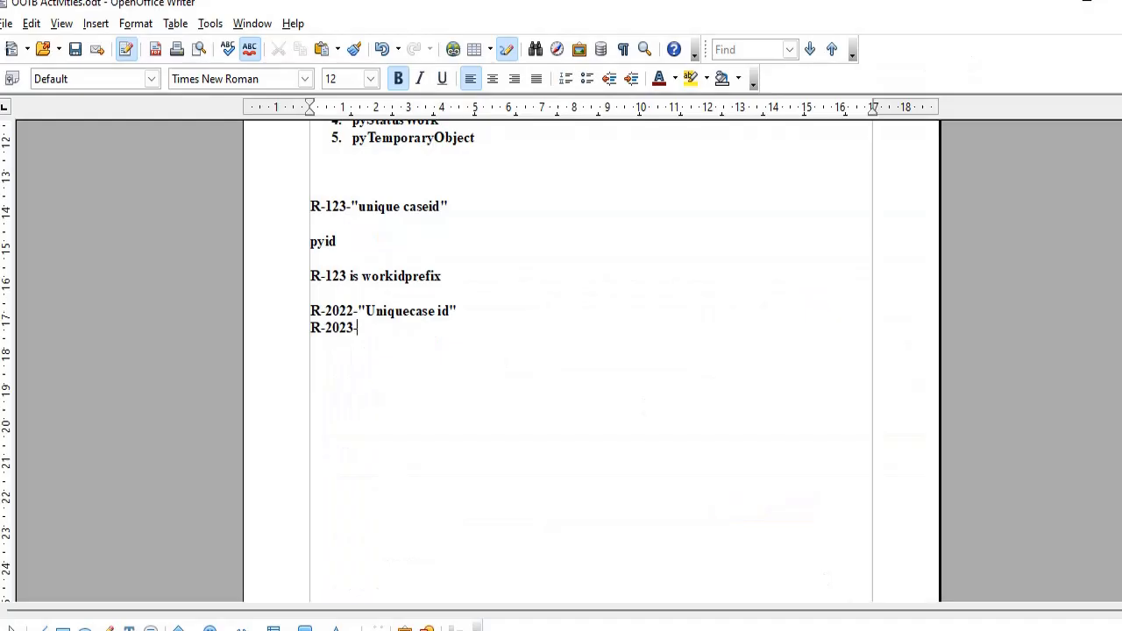
double_click(340, 310)
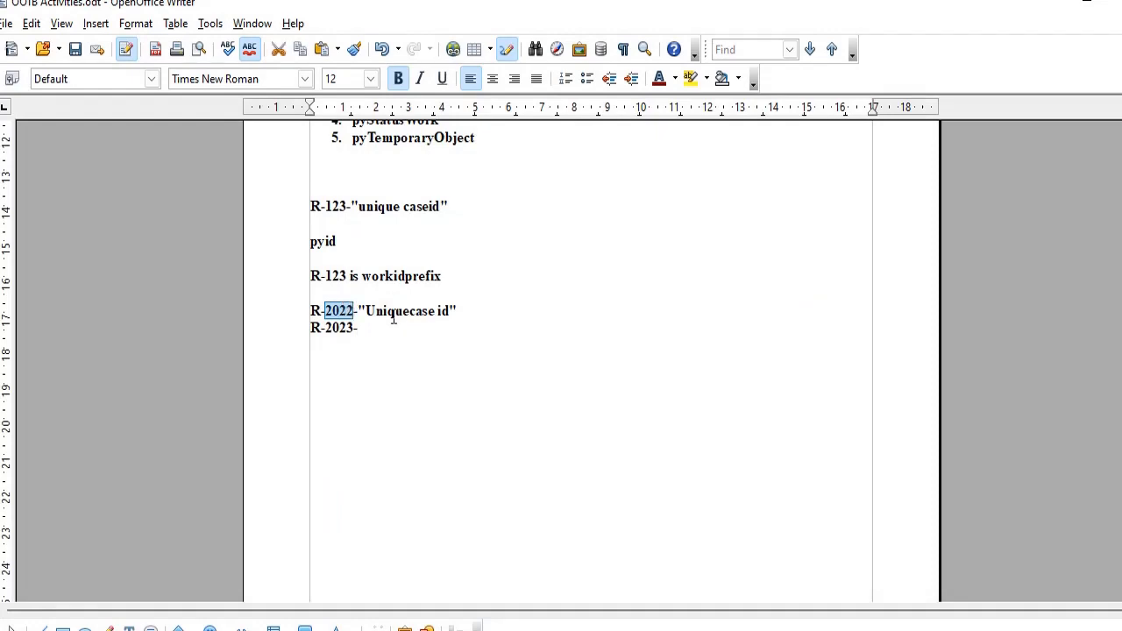
left_click_drag(445, 276, 320, 277)
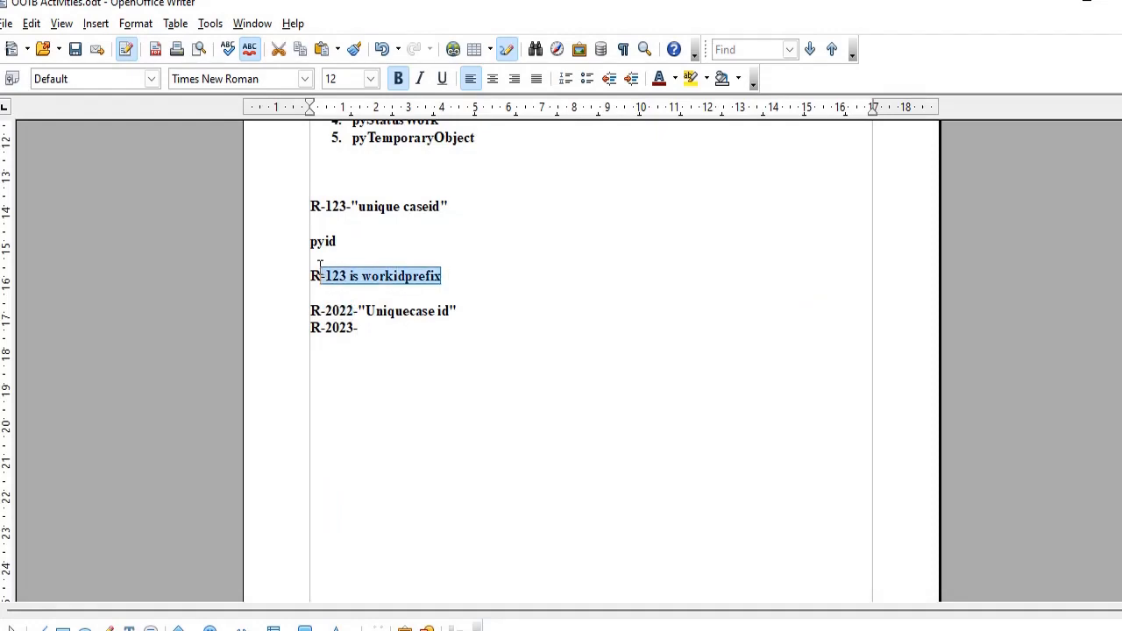
Switch to Pega Dev Studio and add a second Set row targeting .pyWorkIDPrefix to the Register class's pyDefault data transform.
key("alt+Tab")
left_click(731, 106)
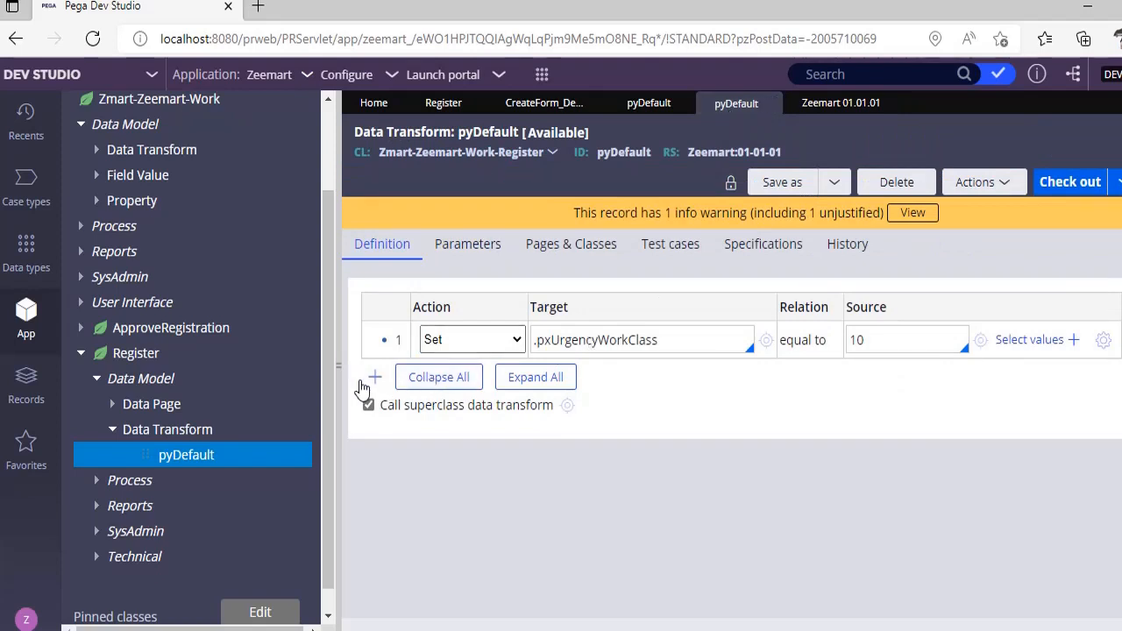
left_click(374, 377)
left_click(629, 376)
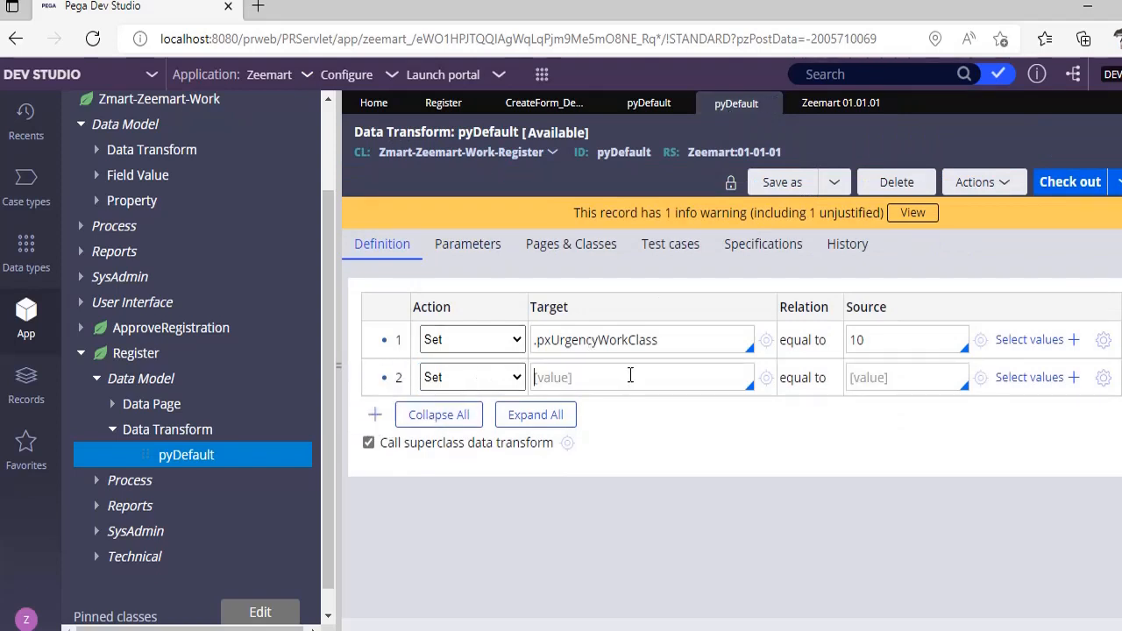
type(".py")
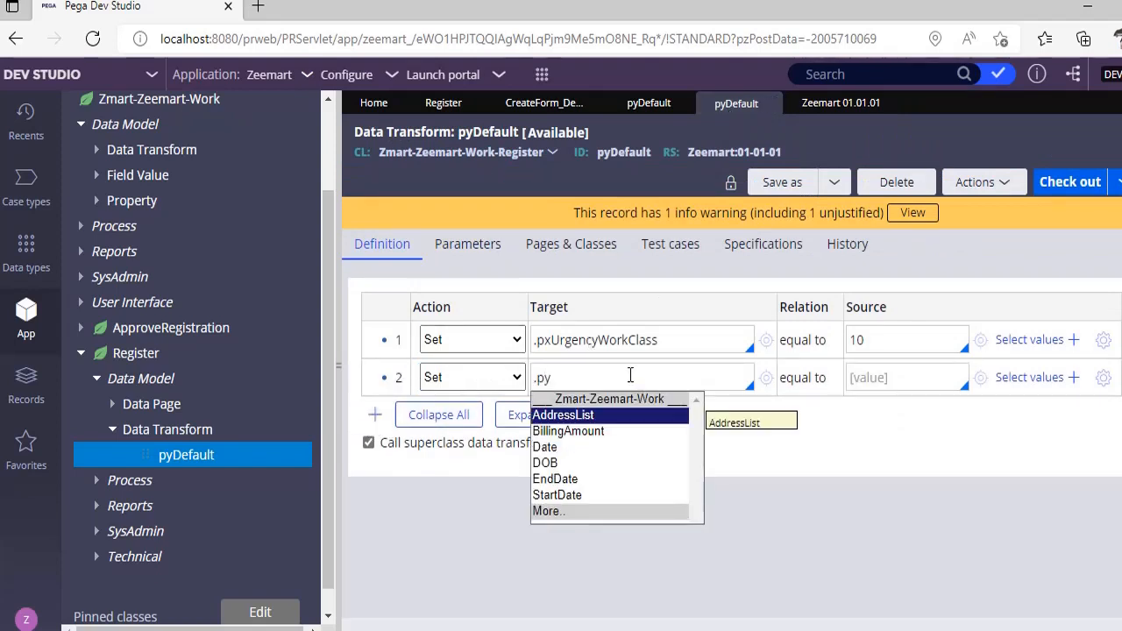
type("wor")
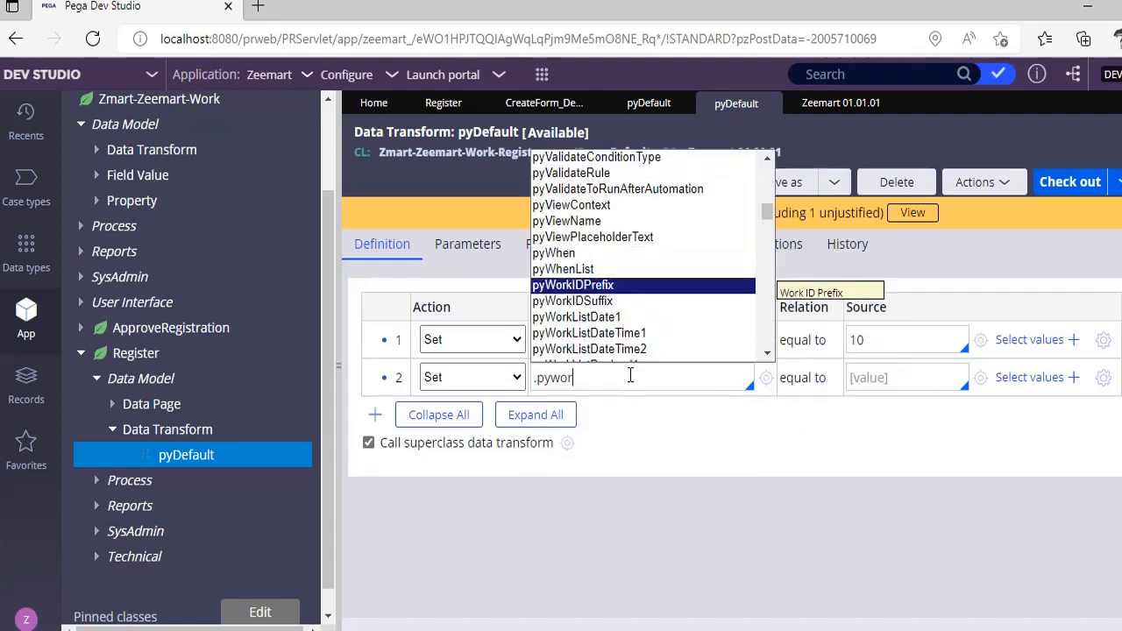
key("Return")
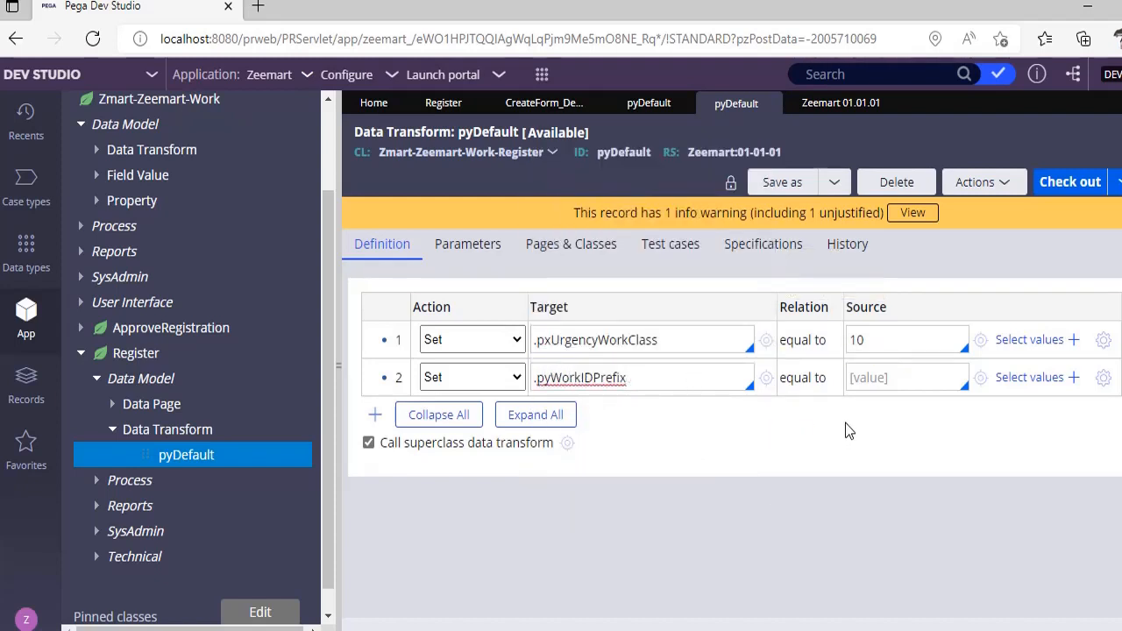
Look up the CurrentDate function for the .pyWorkIDPrefix source value and add an empty third Set row to the pyDefault data transform.
left_click(905, 377)
left_click(1103, 379)
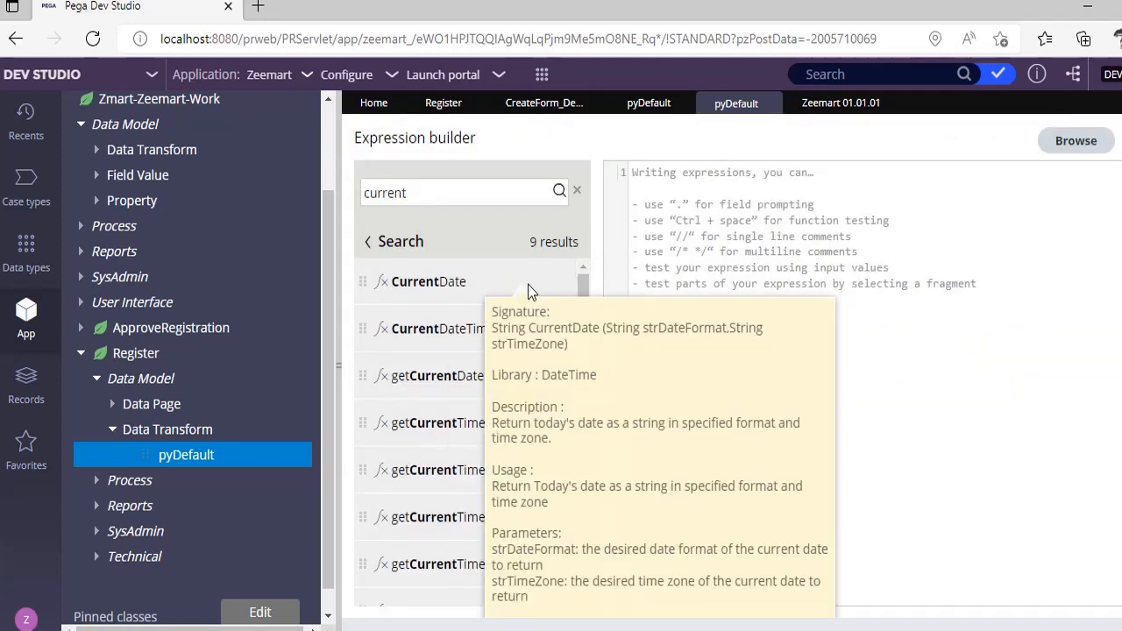
mouse_move(534, 291)
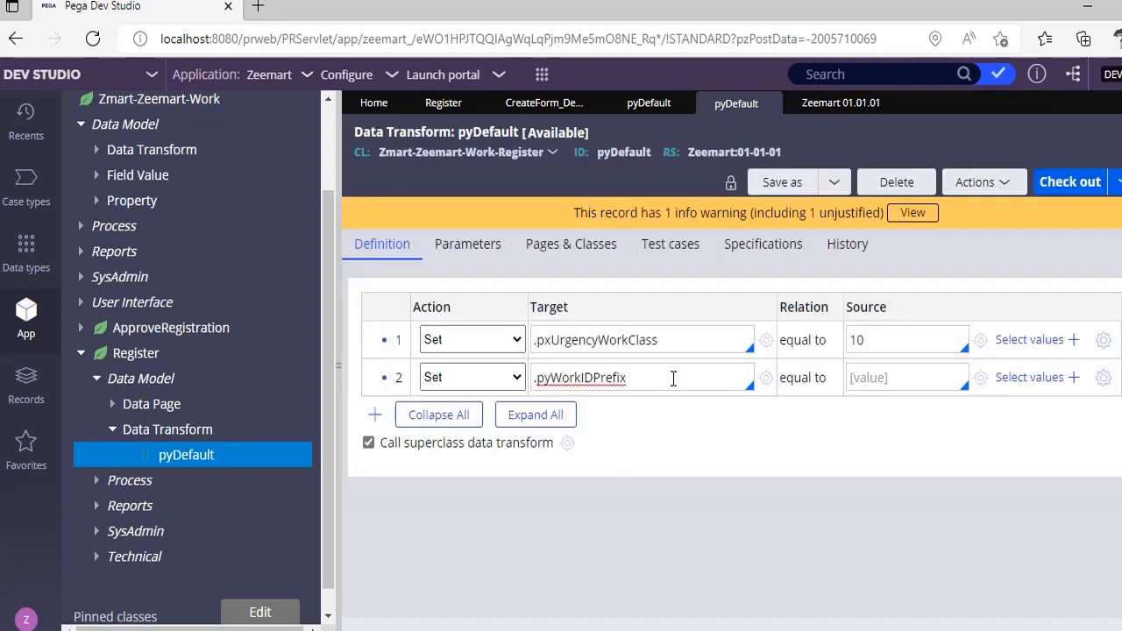
key("Return")
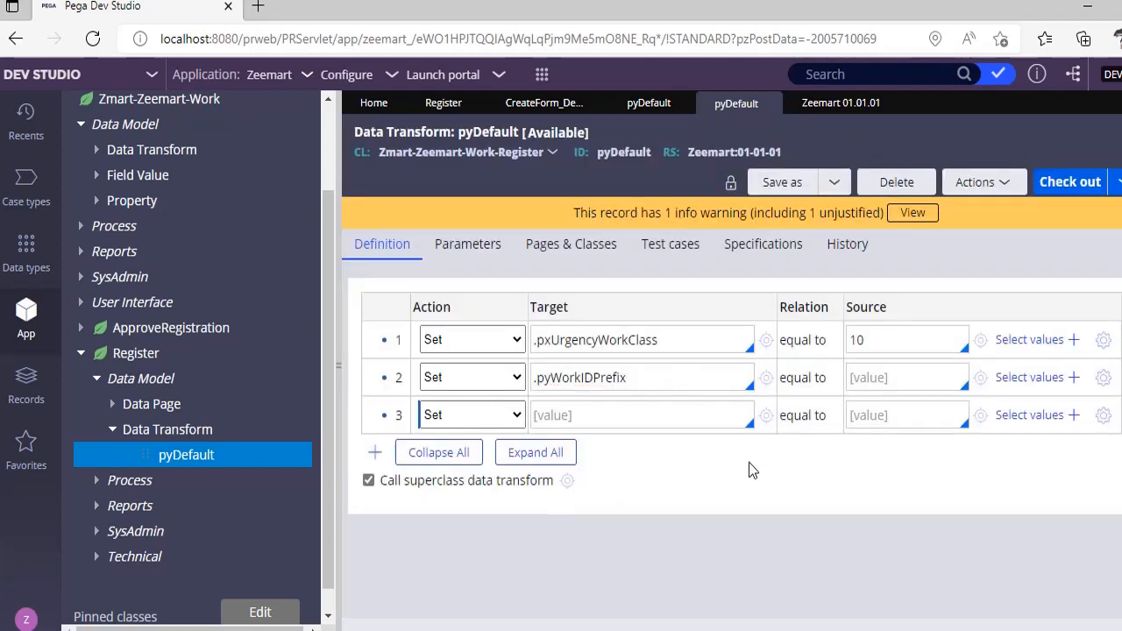
left_click(710, 426)
Search for pxstart, open the recently used Register flow pyStartCase and highlight its flow ID.
left_click(853, 74)
type("pxstart")
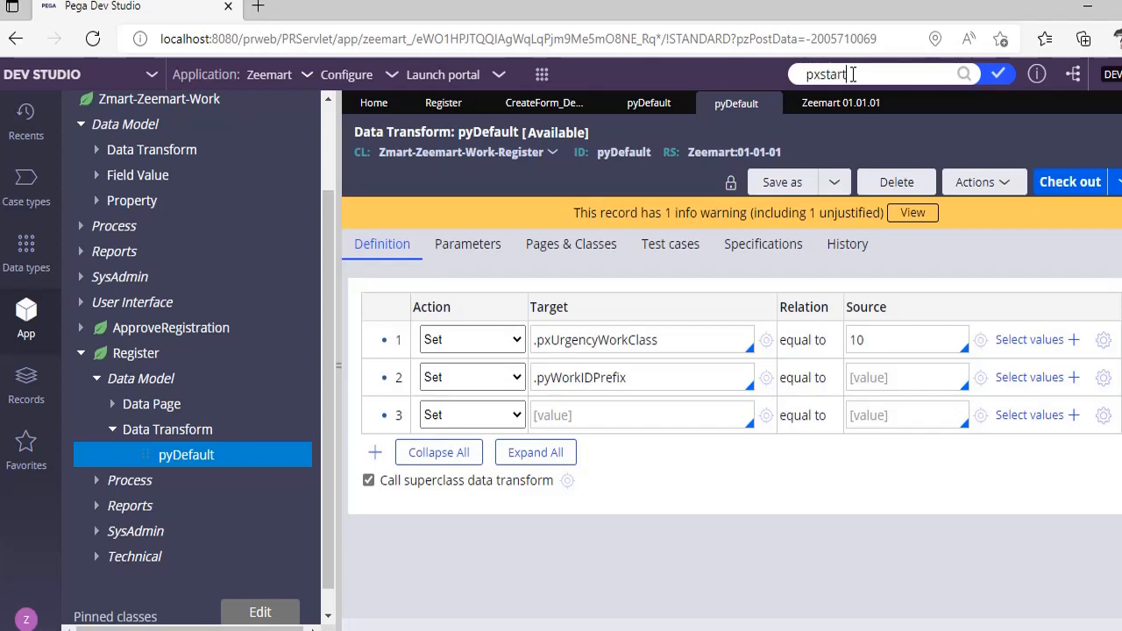
key("Return")
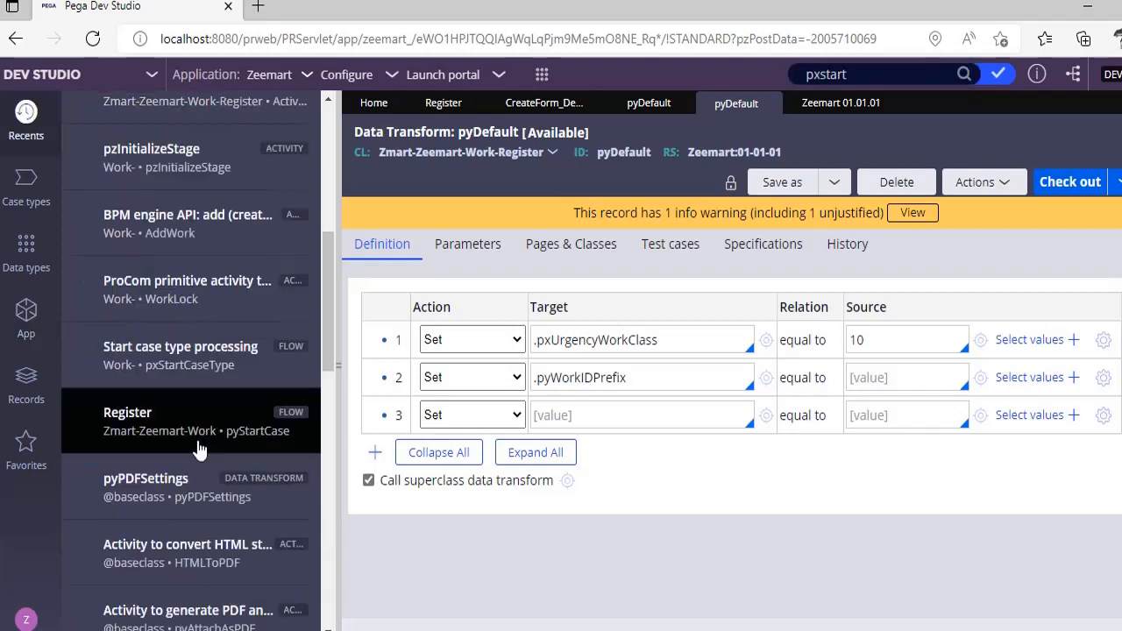
left_click(184, 432)
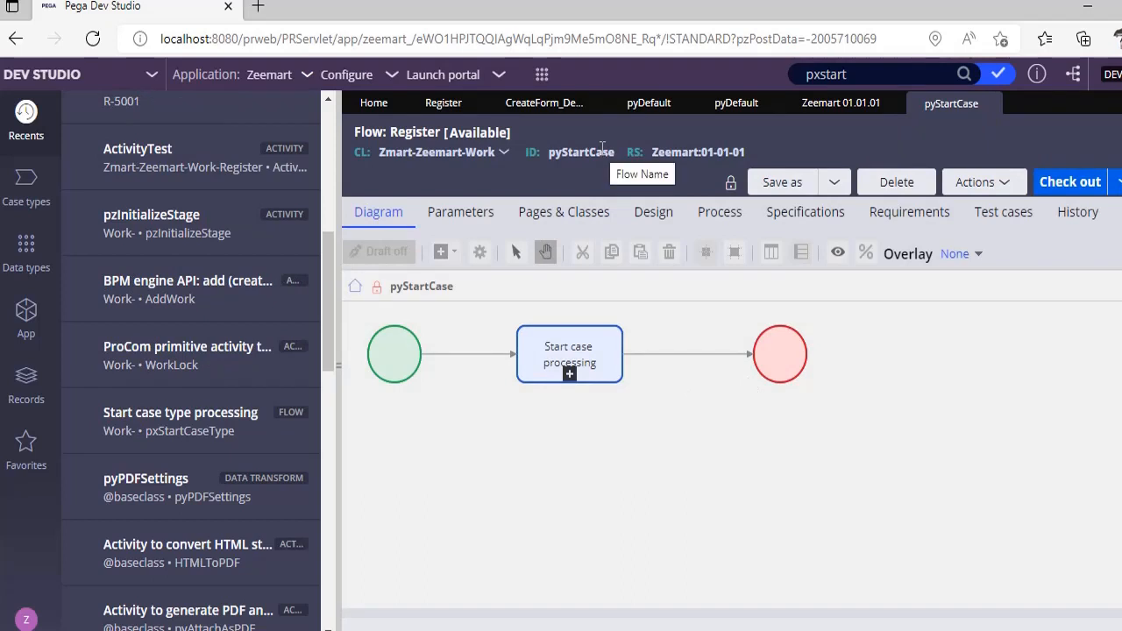
double_click(602, 151)
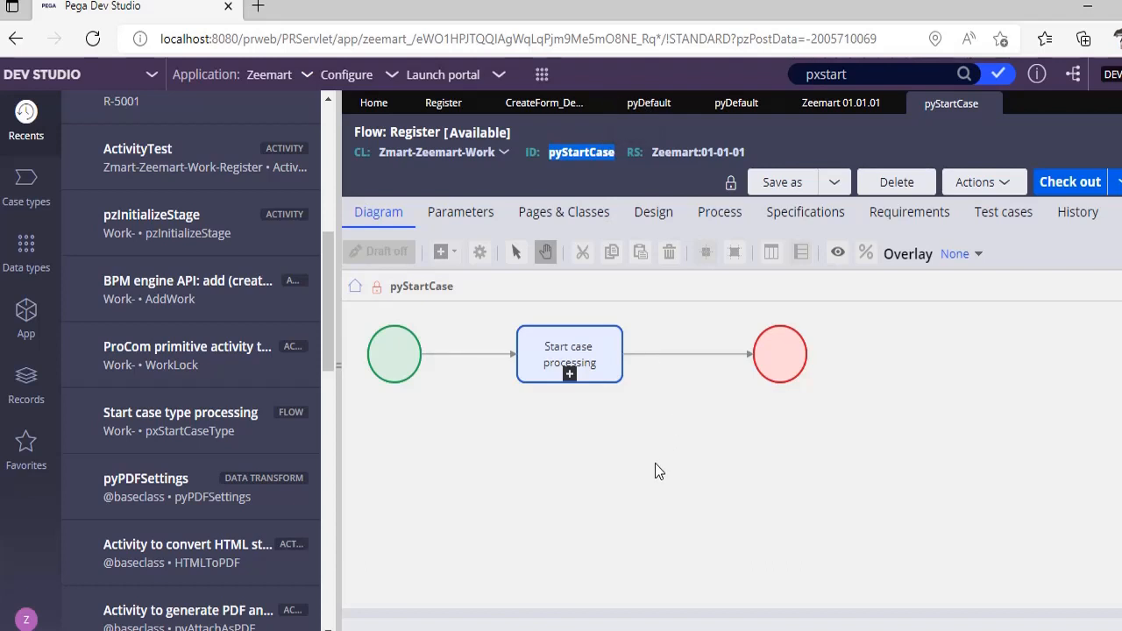
Trace the Start case processing subprocess through the pxStartCaseType flow to its pzInitializeStage activity.
left_click(577, 353)
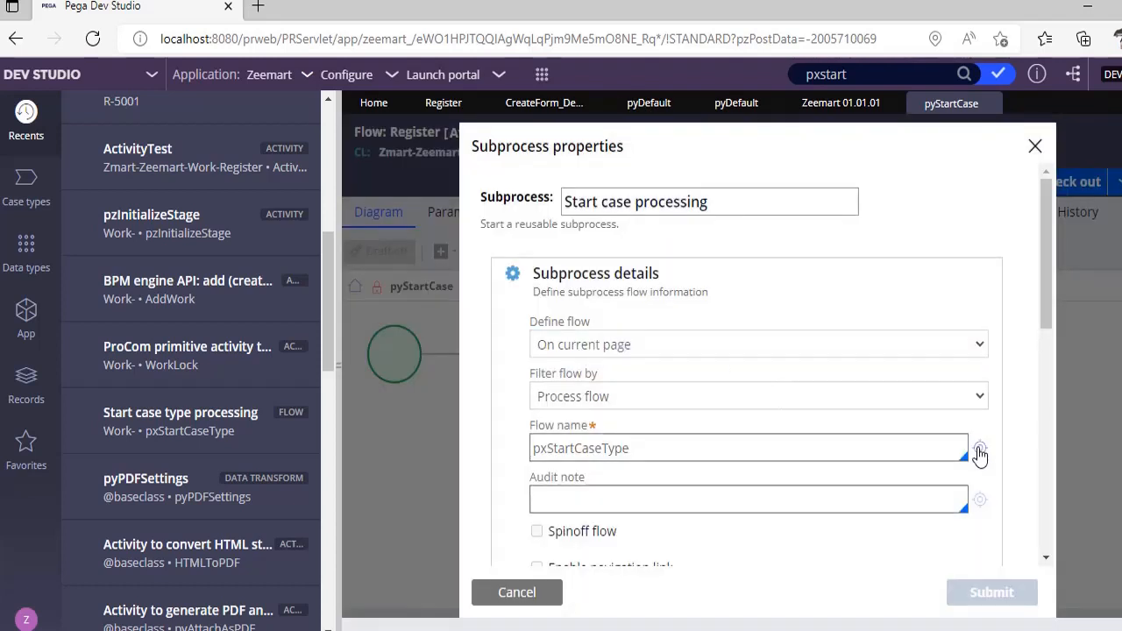
left_click(979, 453)
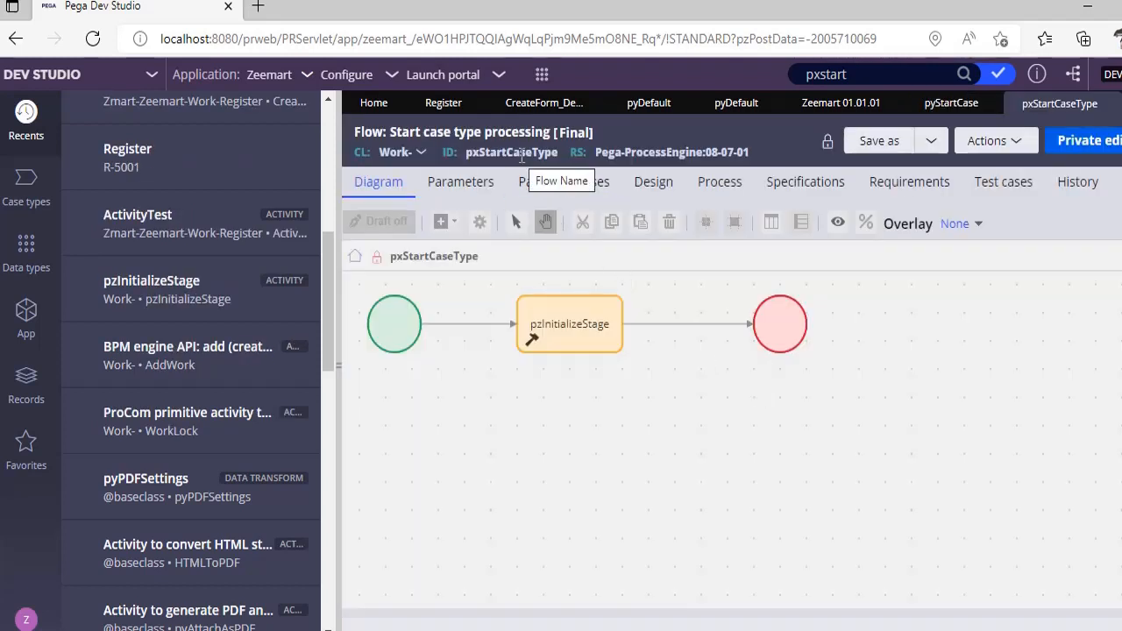
double_click(562, 328)
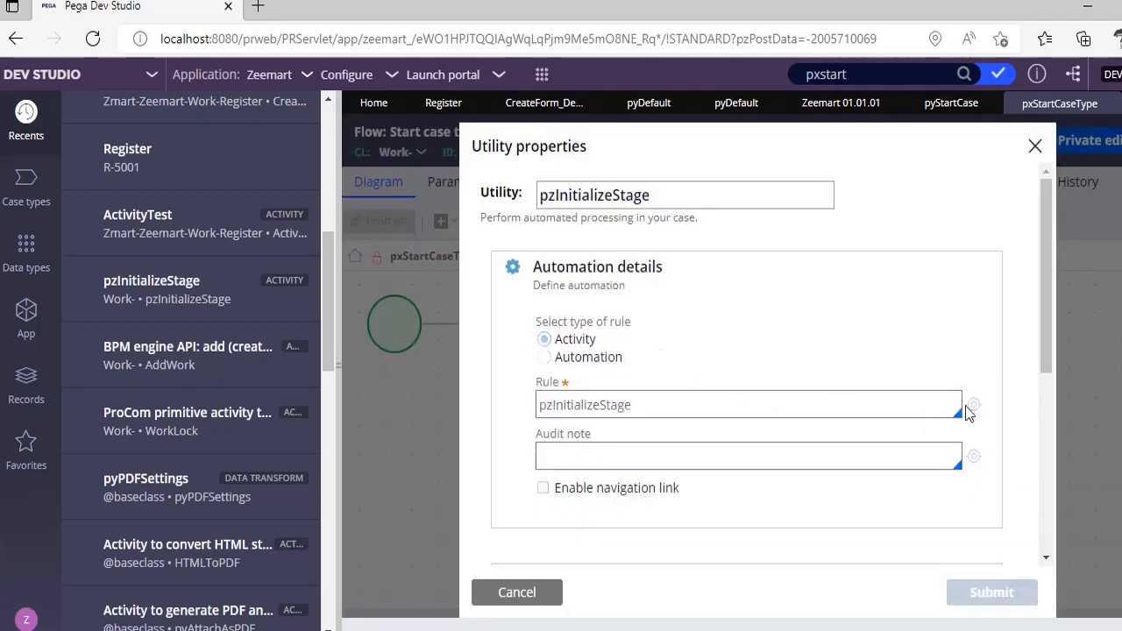
left_click(974, 406)
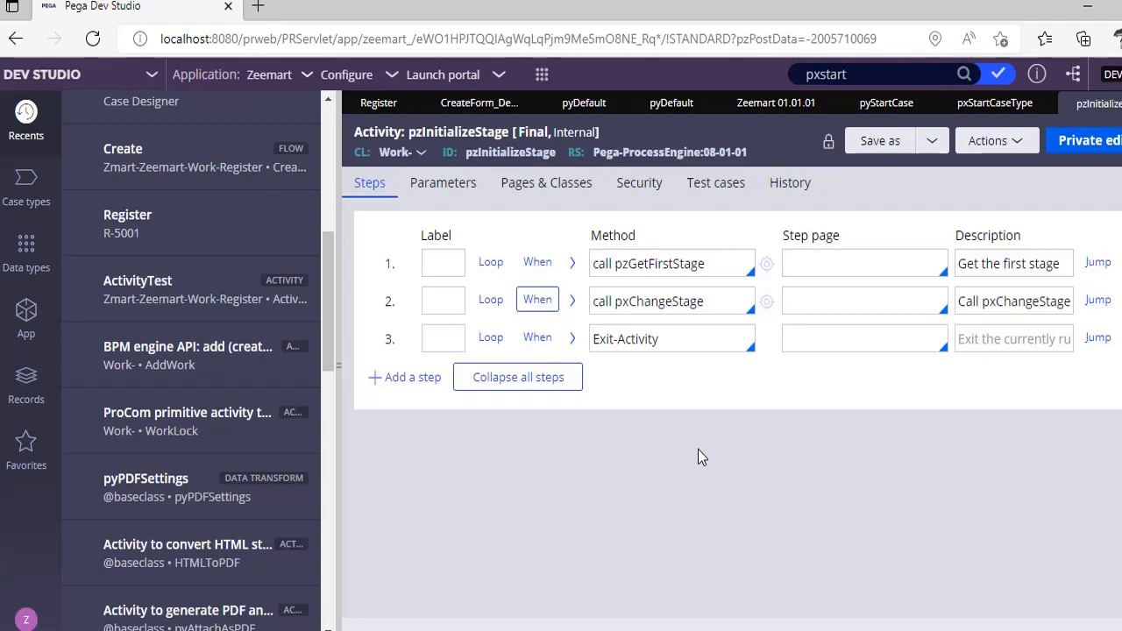
Switch to the OpenOffice Writer notes and review the OOTB Activities list, from AddWork to pzInitializeStage.
key("alt+Tab")
scroll(526, 393, "up", 1)
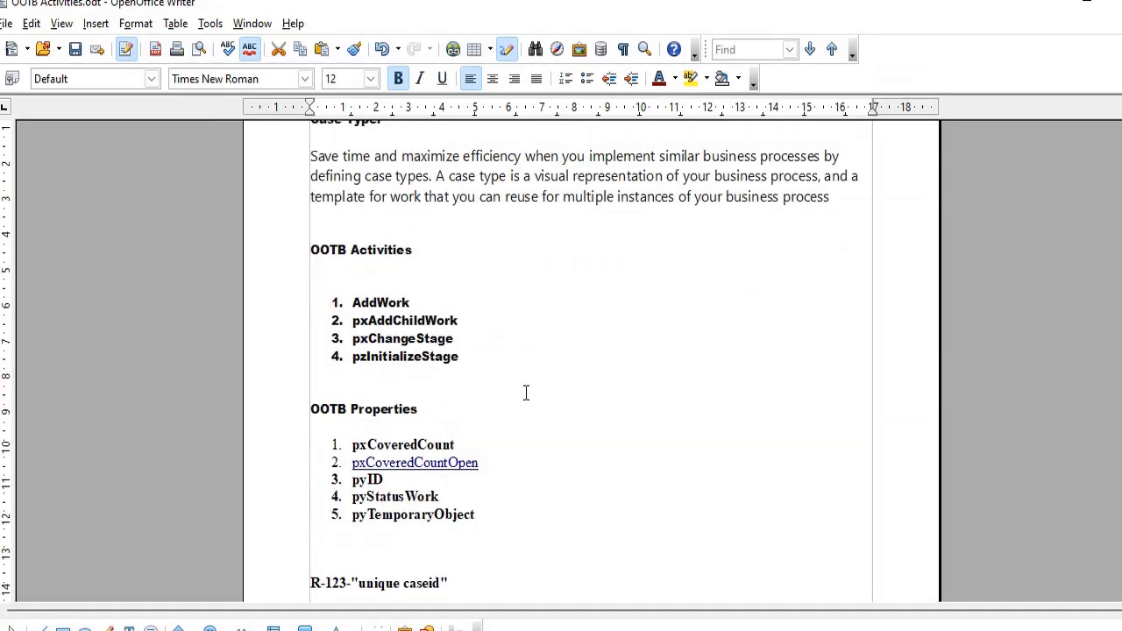
left_click(431, 301)
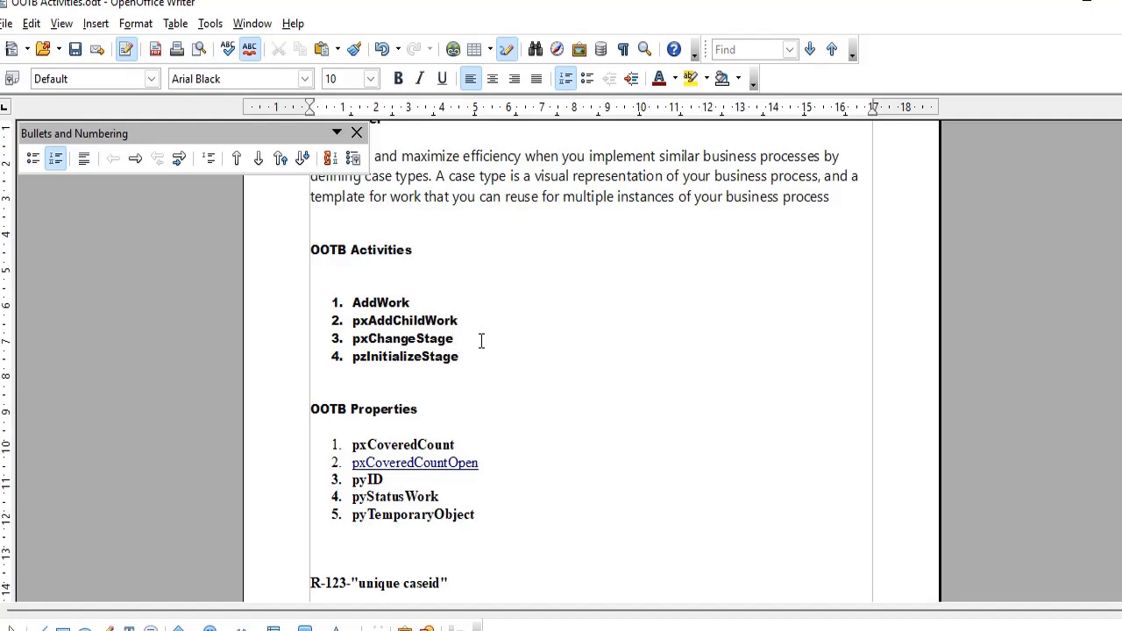
Switch to Pega Dev Studio, open the Register class's ActivityTest activity and hide the explorer to widen the rule form.
key("alt+Tab")
left_click(694, 267)
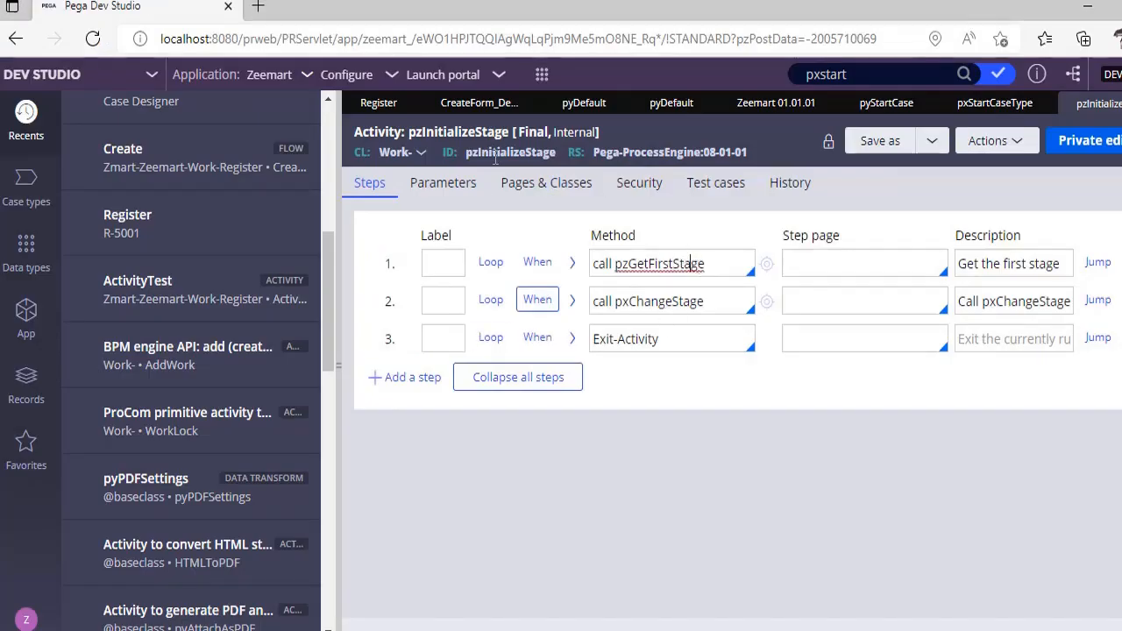
double_click(146, 299)
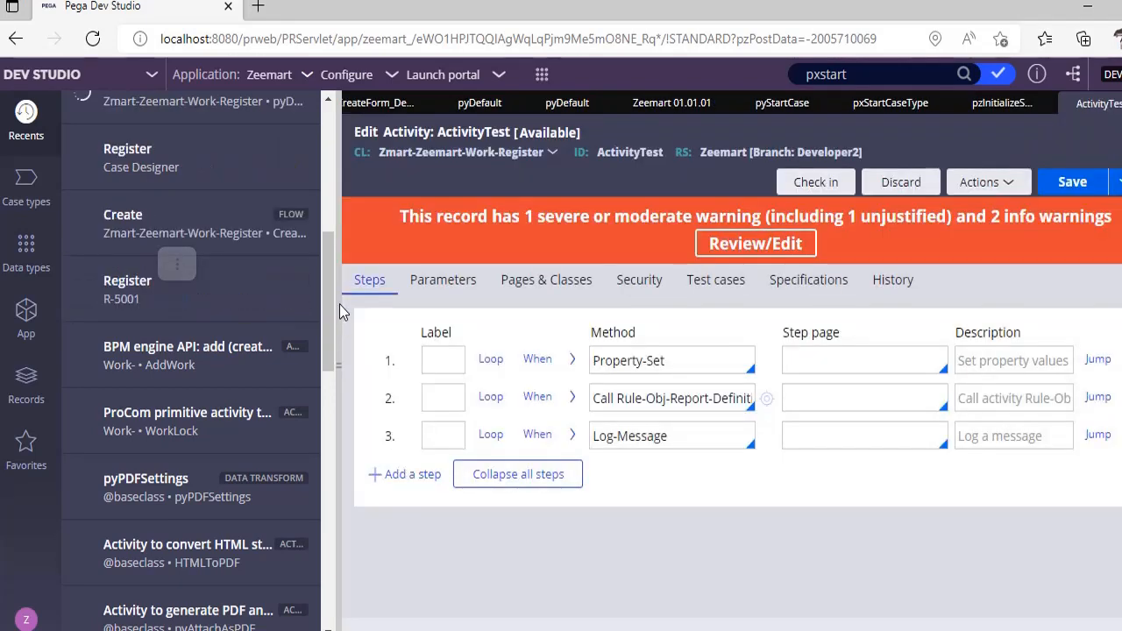
left_click(339, 305)
left_click(362, 382)
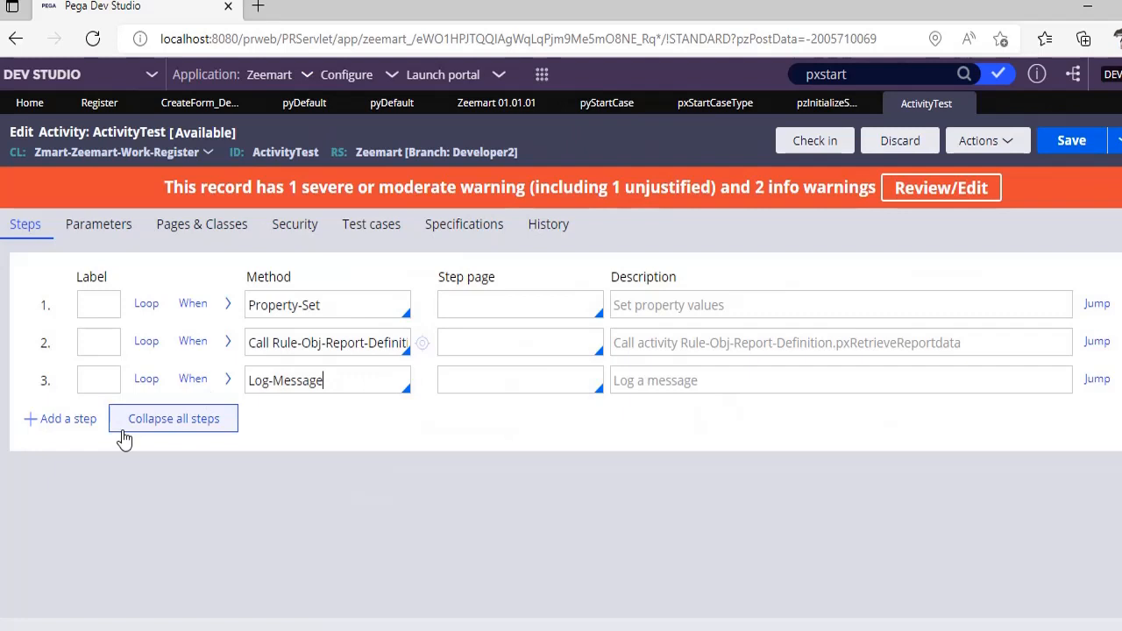
Add a fourth step to ActivityTest with the method Call AddWork.
left_click(67, 422)
left_click(307, 409)
type("Call")
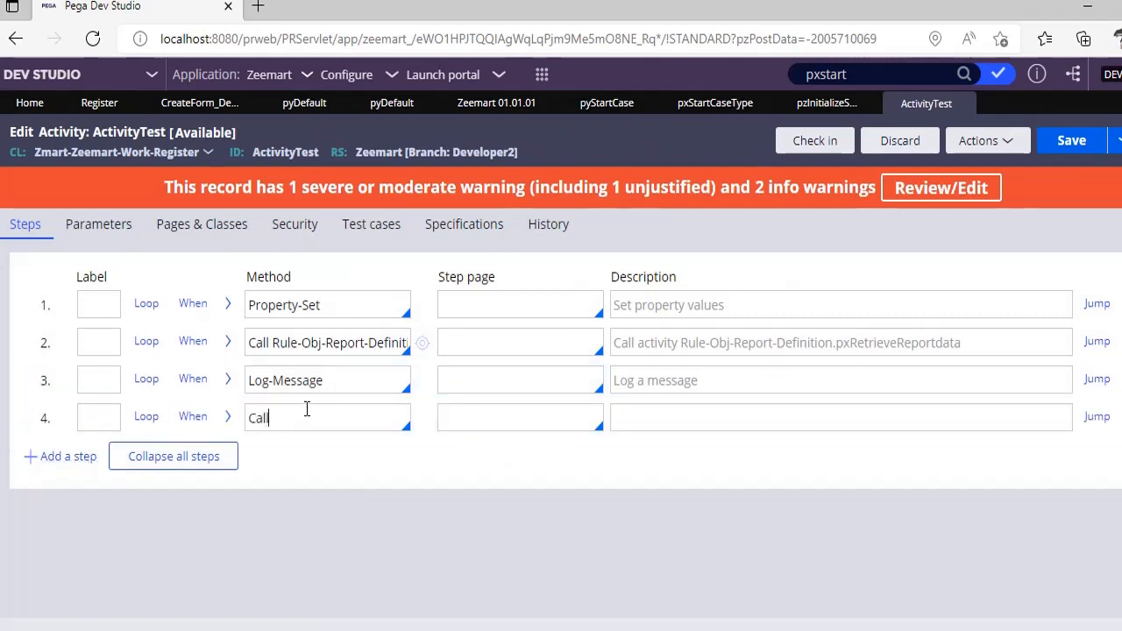
type(" addwo")
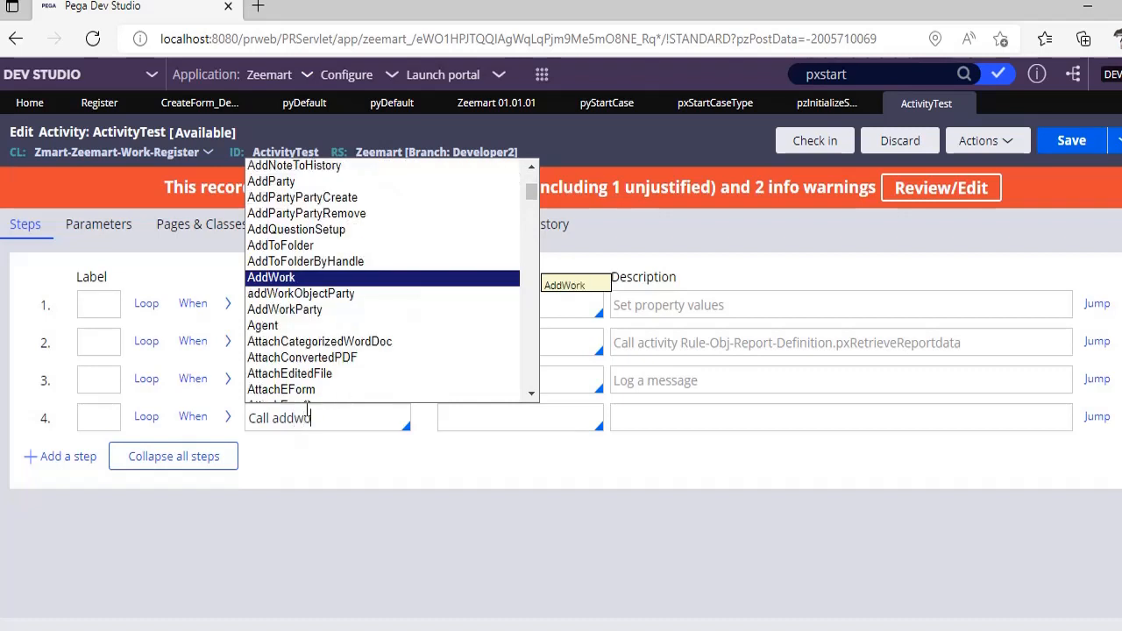
key("Return")
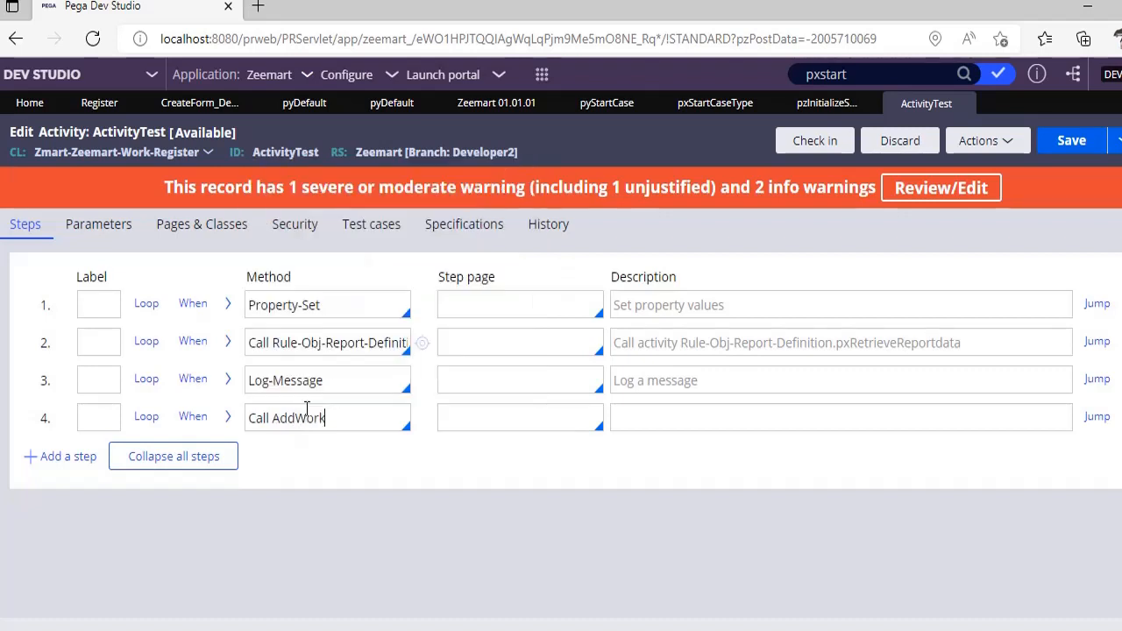
Examine the AddWork call's method parameters, then open the AddWork activity and read its description in the history documentation.
left_click(228, 417)
scroll(462, 500, "down", 2)
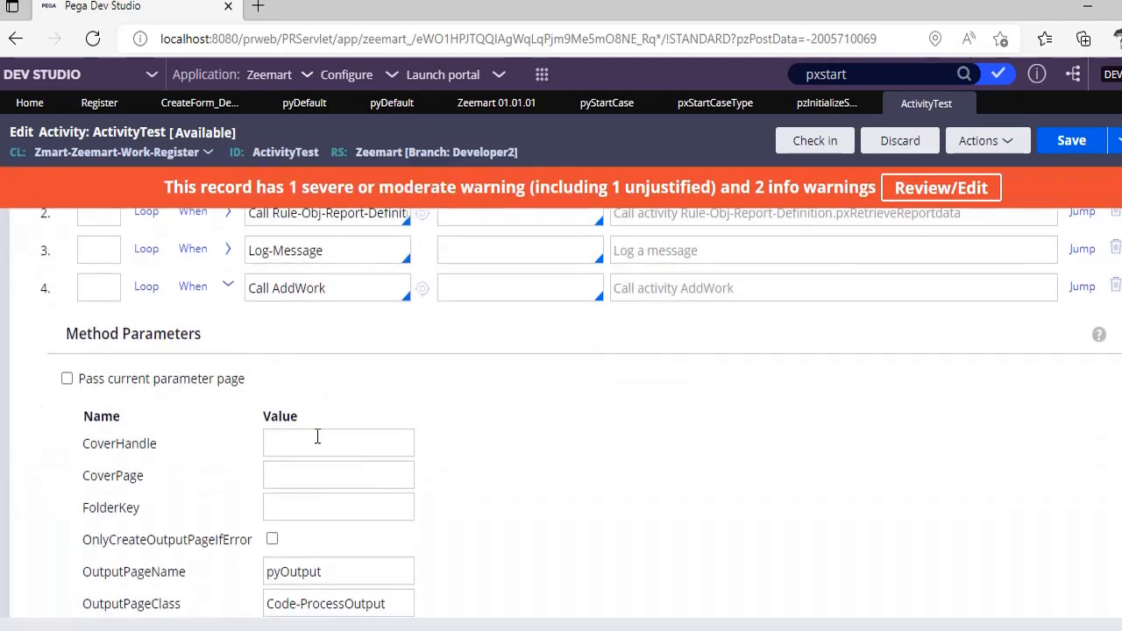
left_click(311, 474)
scroll(525, 473, "down", 3)
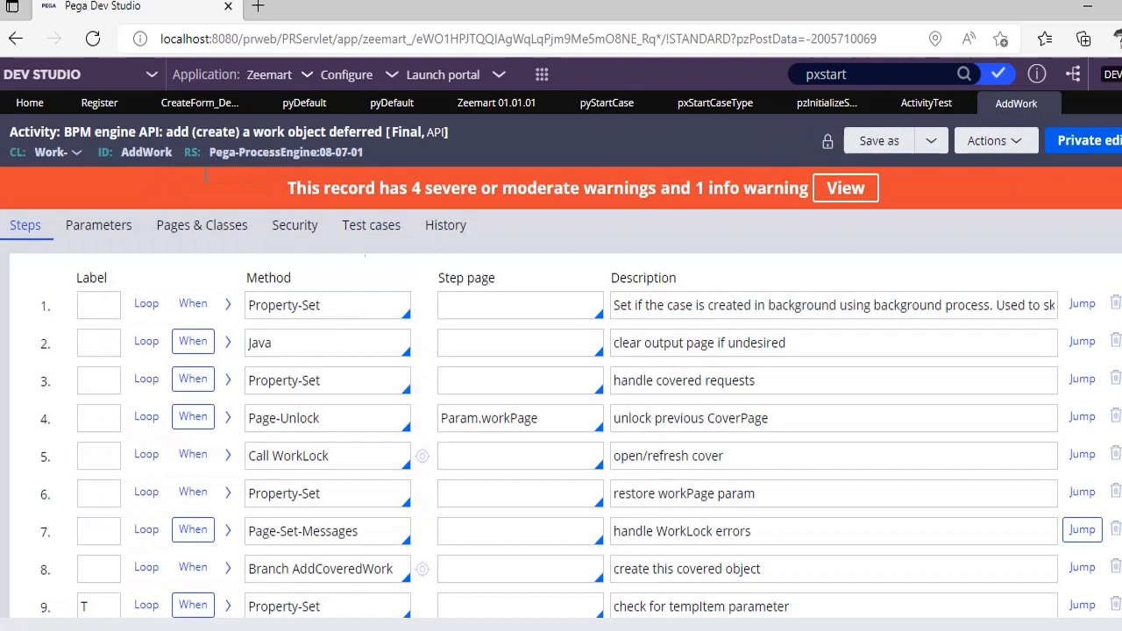
left_click(444, 229)
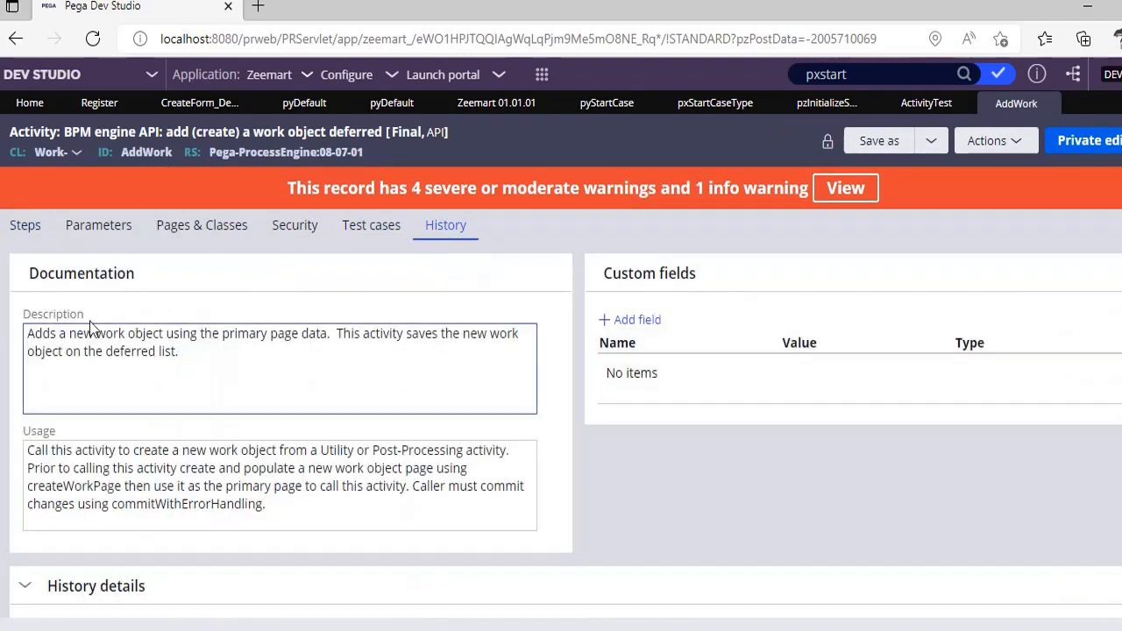
left_click_drag(28, 333, 253, 371)
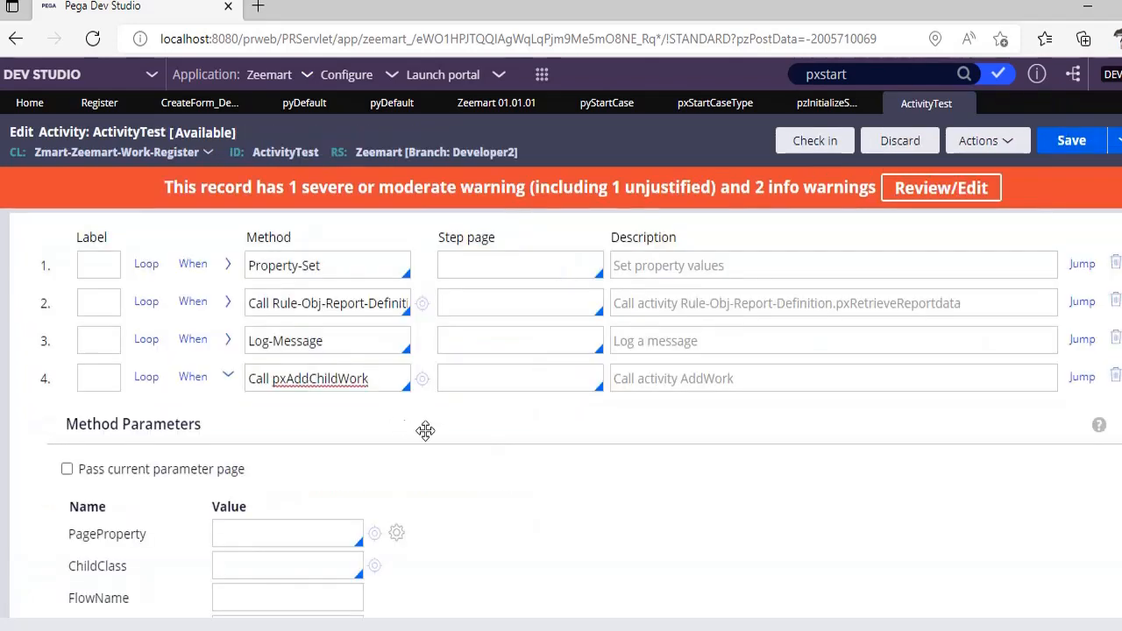
Set ActivityTest's fourth step to Call pxAddChildWork, then open that activity and read its description and usage documentation.
left_click(421, 381)
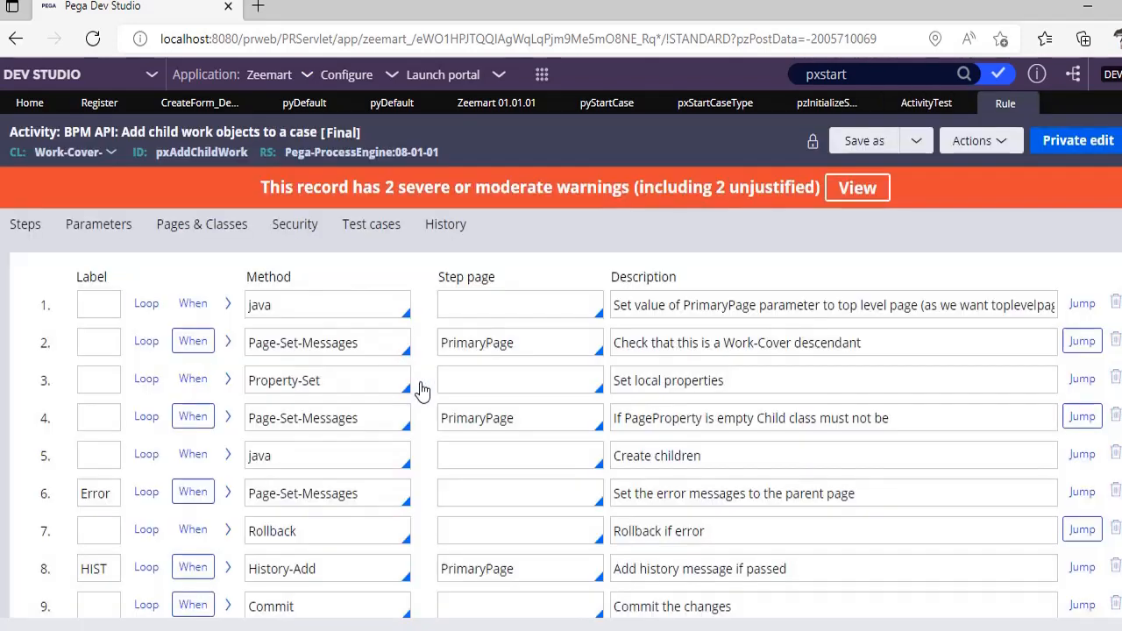
left_click(445, 224)
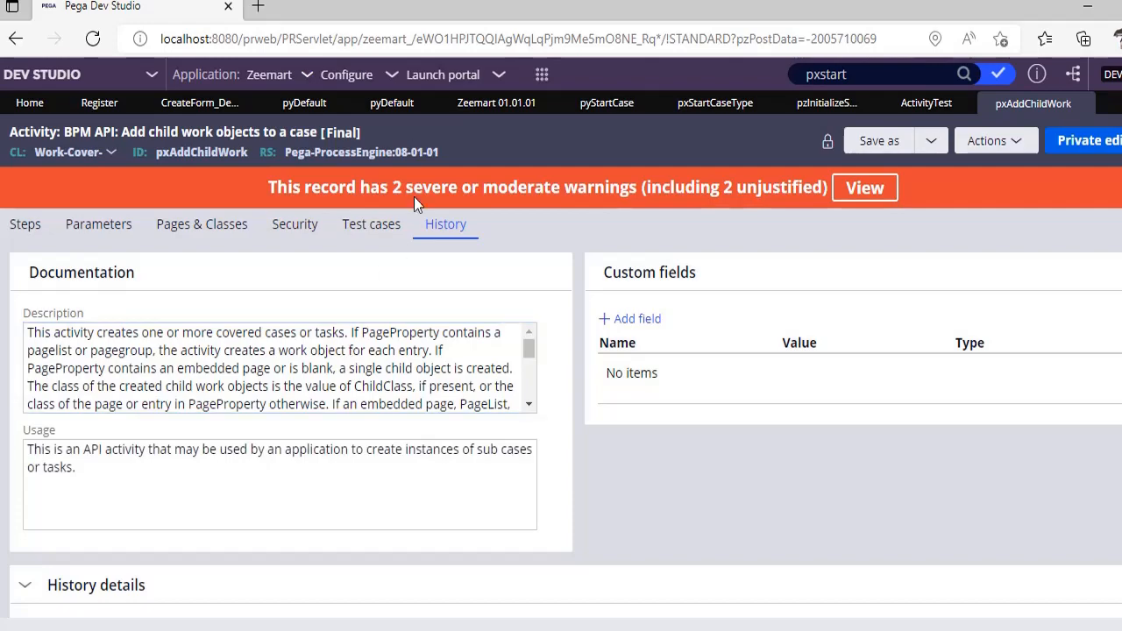
Launch the Case Worker portal, open the Register case and inspect its pyWorkPage in the Clipboard Viewer.
left_click(442, 75)
left_click(464, 121)
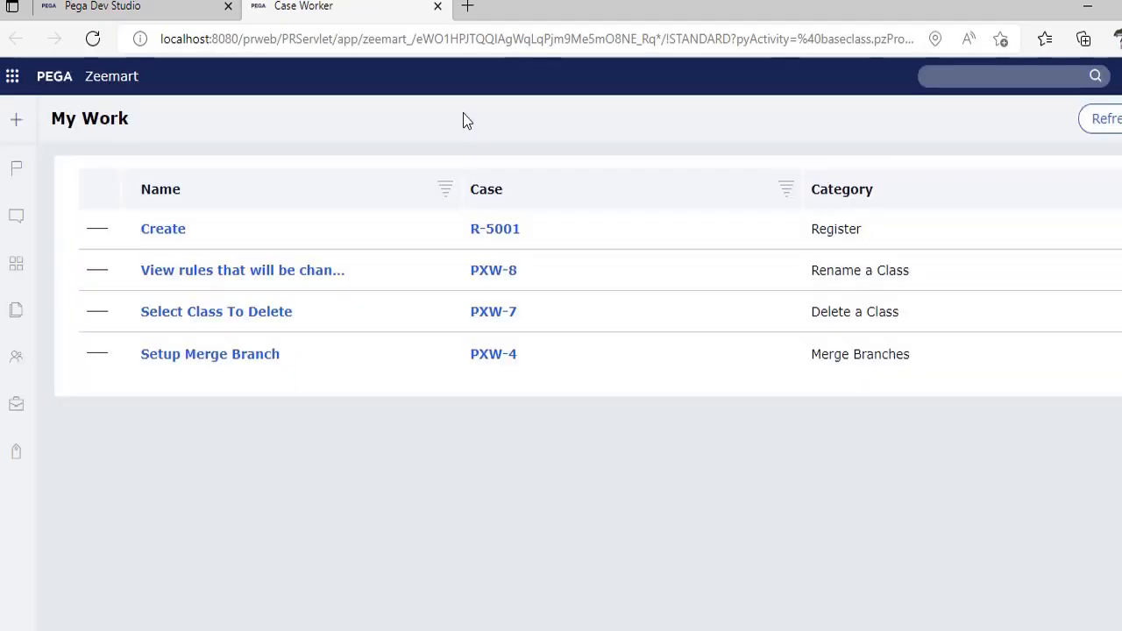
left_click(506, 237)
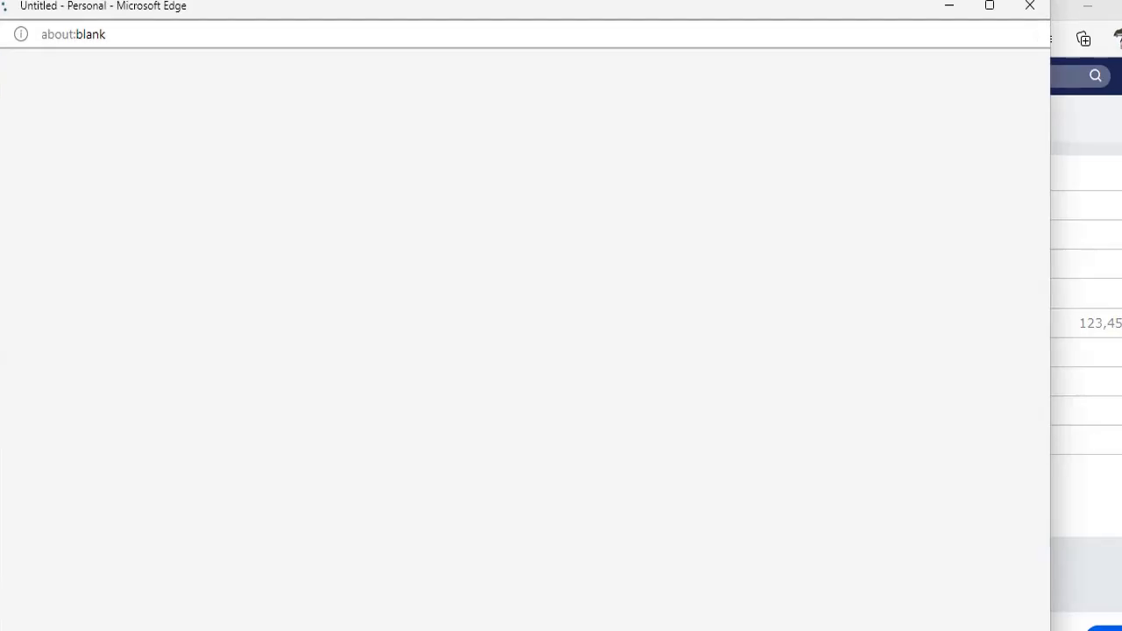
scroll(198, 397, "down", 4)
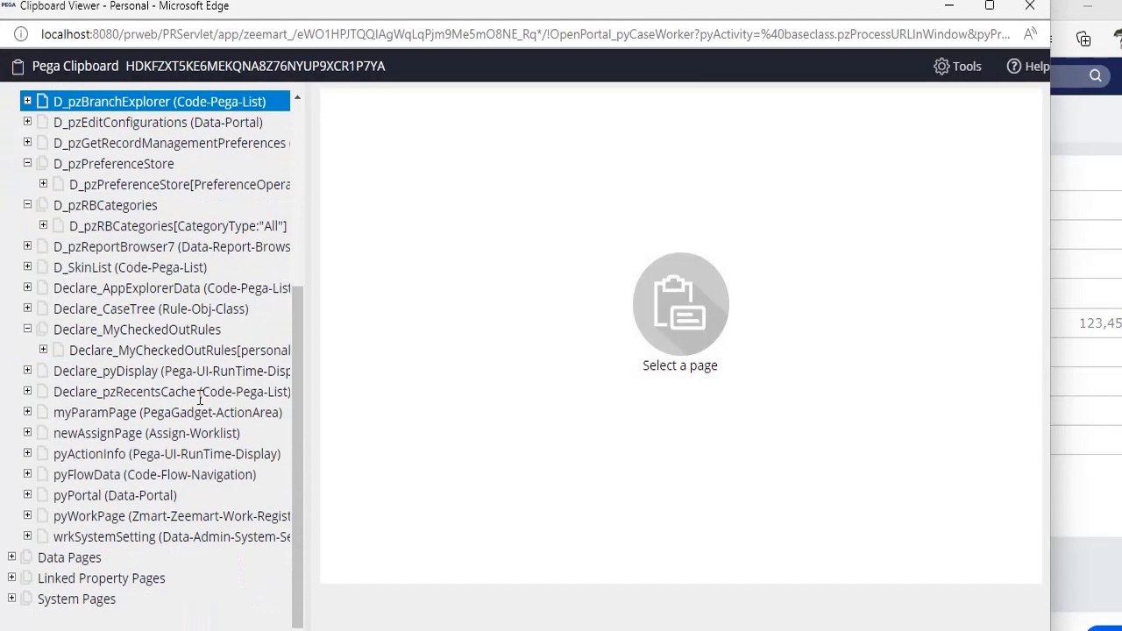
left_click(177, 515)
scroll(759, 455, "down", 1)
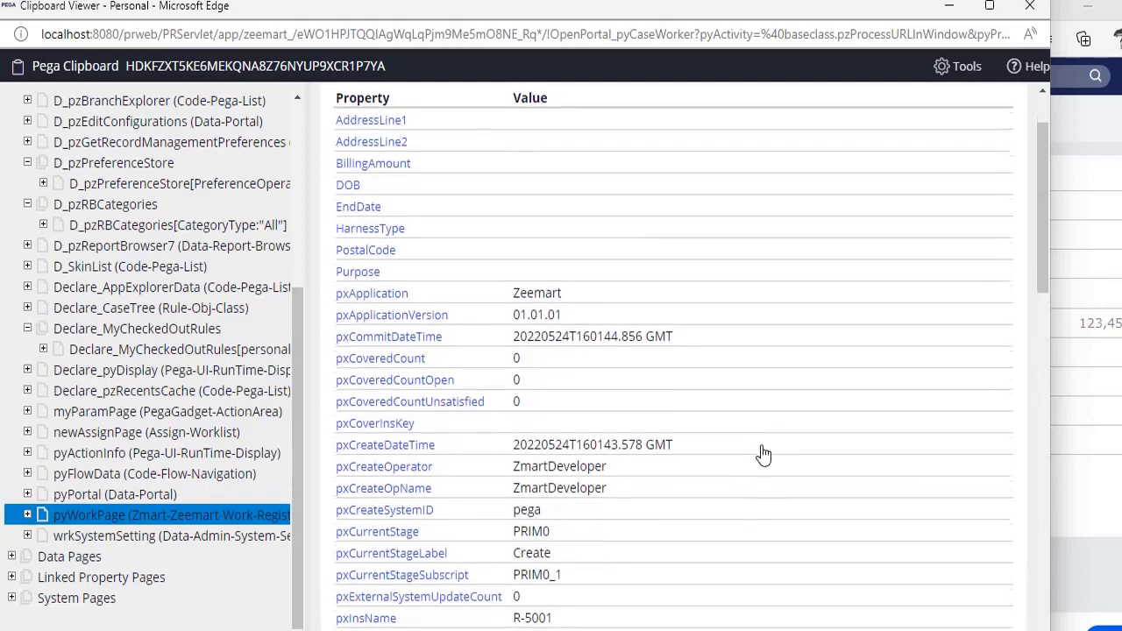
Highlight the pxCoveredCount and pxCoveredCountOpen properties and the pzInsKey value on pyWorkPage for review.
mouse_move(327, 359)
left_mouse_down()
mouse_move(440, 364)
mouse_move(334, 361)
left_mouse_up()
left_click(440, 364)
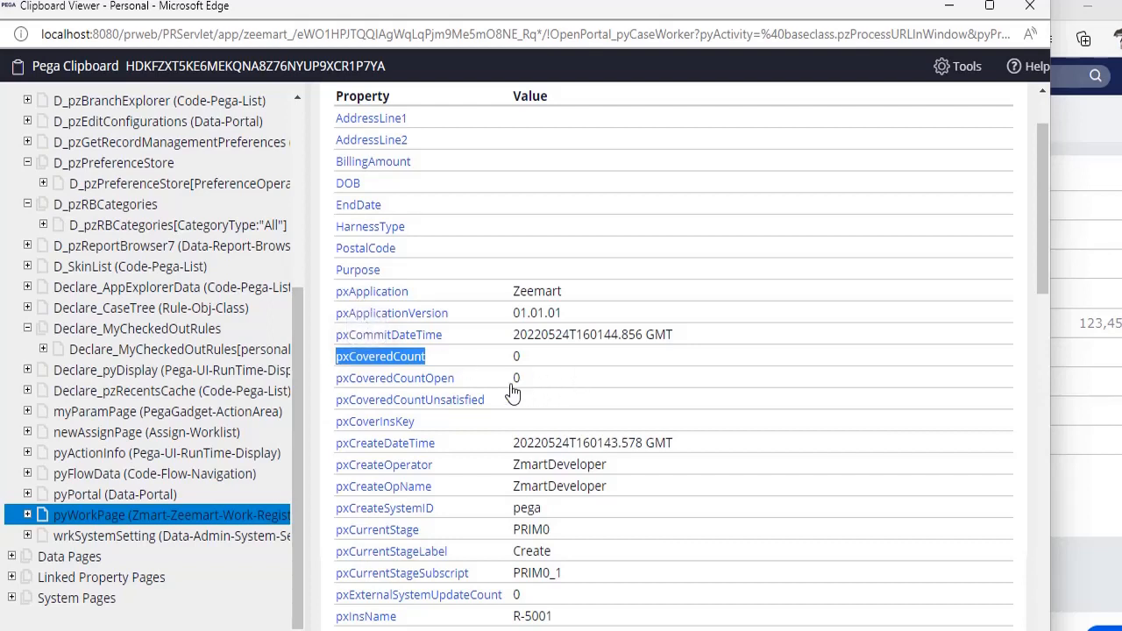
left_click_drag(455, 378, 338, 384)
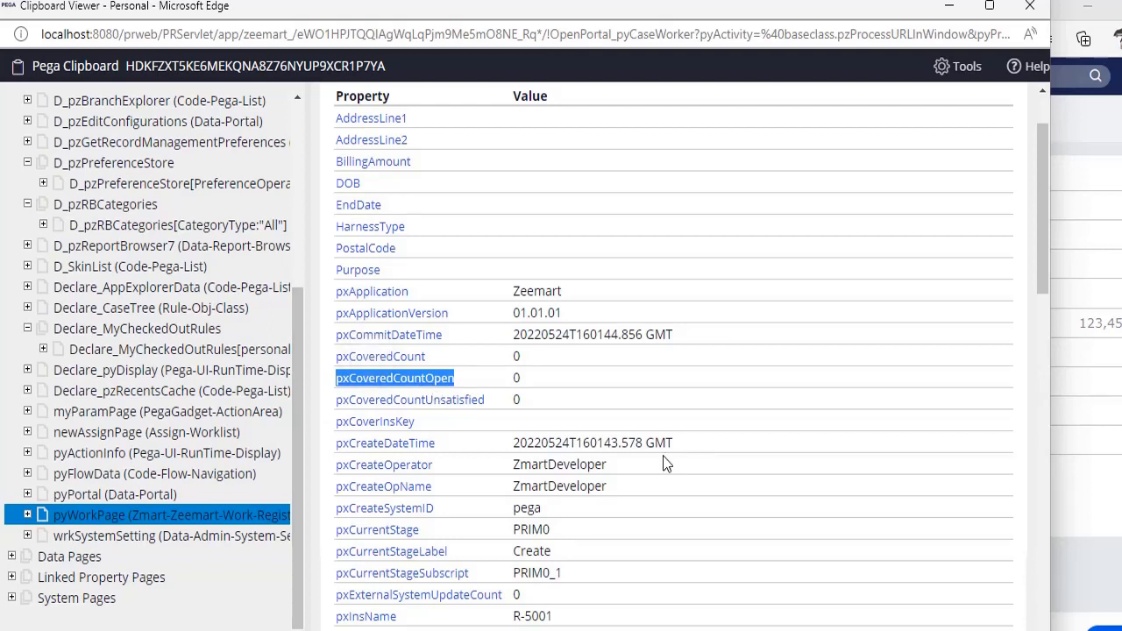
scroll(664, 464, "down", 3)
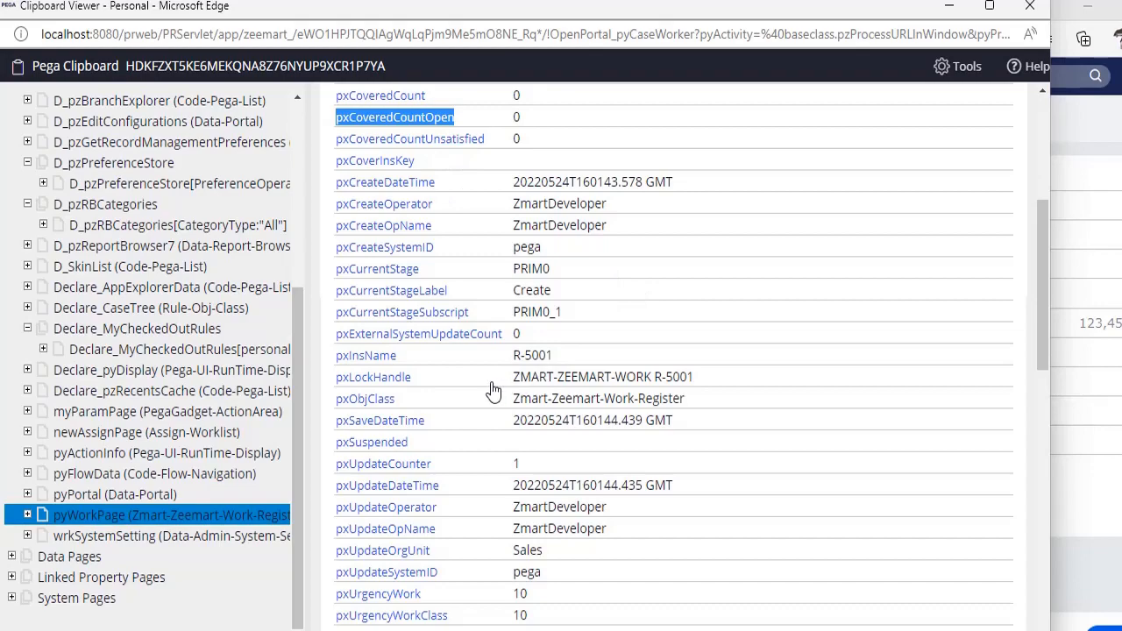
scroll(494, 390, "down", 10)
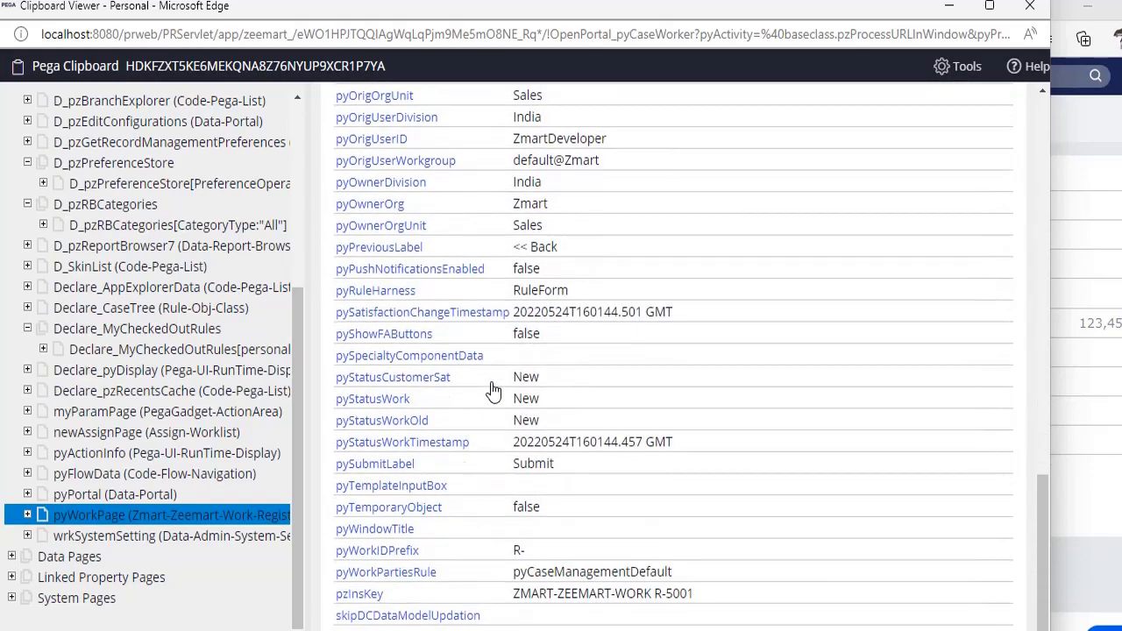
left_click_drag(512, 594, 701, 593)
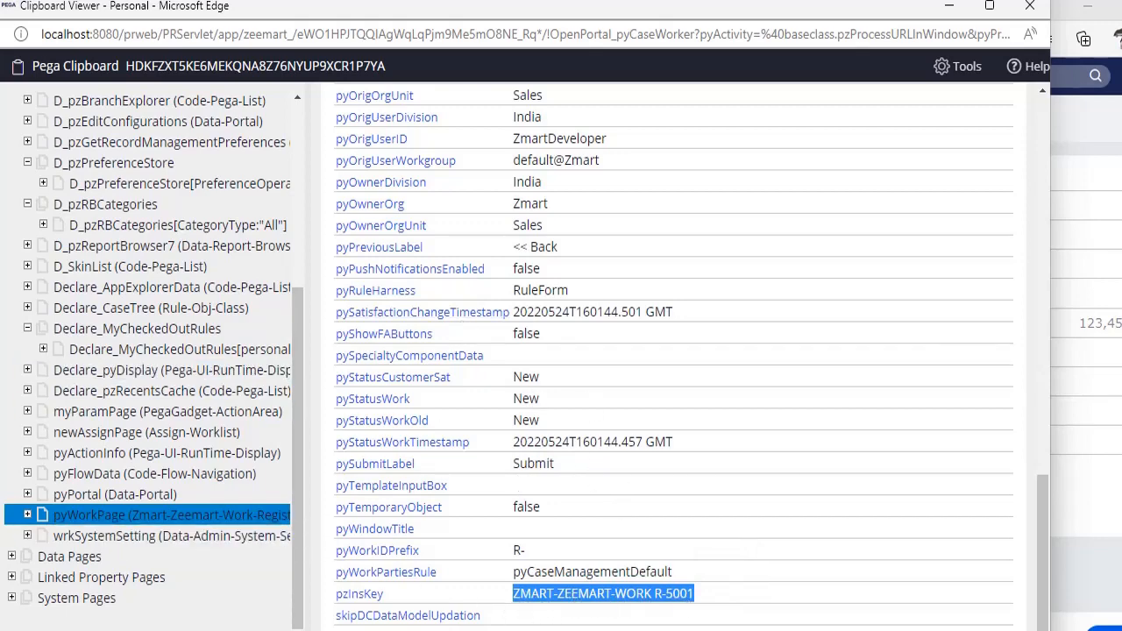
Switch to the OOTB Activities document in OpenOffice Writer and add the lines "Approvereg" and "APR-123 Pyworkpage -> Child case info" below R-2023-.
key("alt+Tab")
scroll(442, 557, "down", 5)
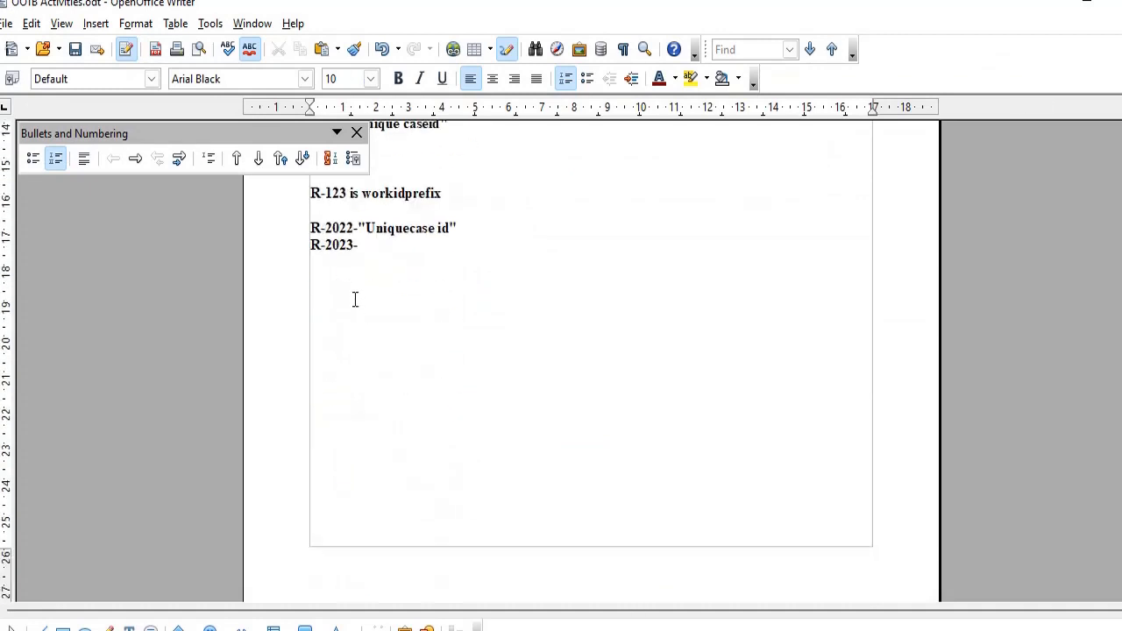
left_click(355, 300)
type("Appr")
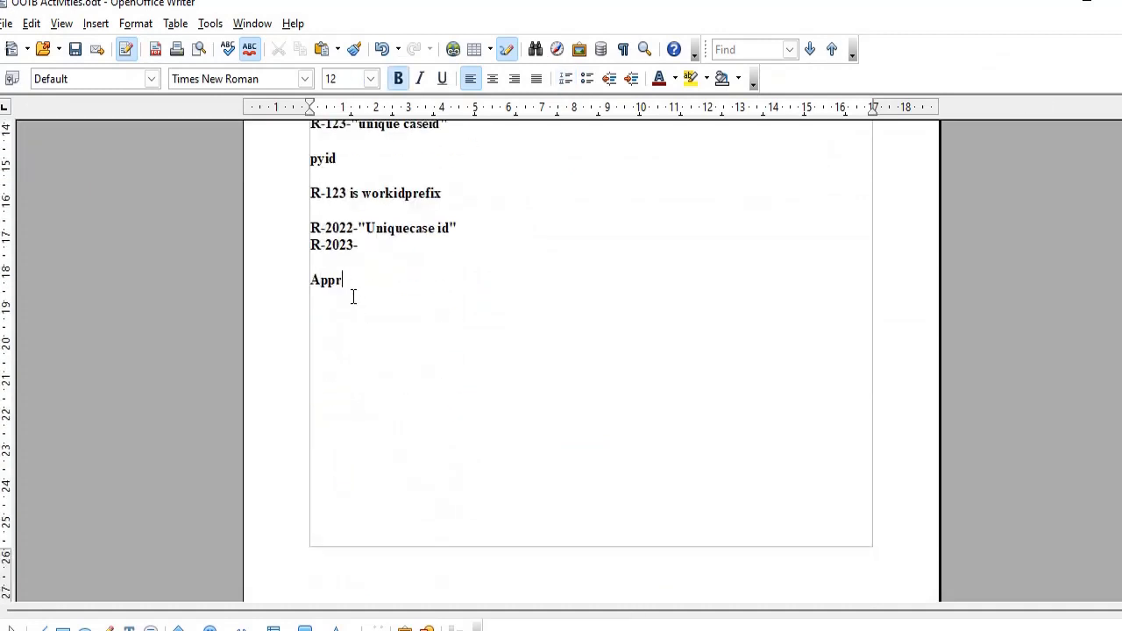
type("overeg")
type("APR-123")
type(" Pyworkpag")
type("e ")
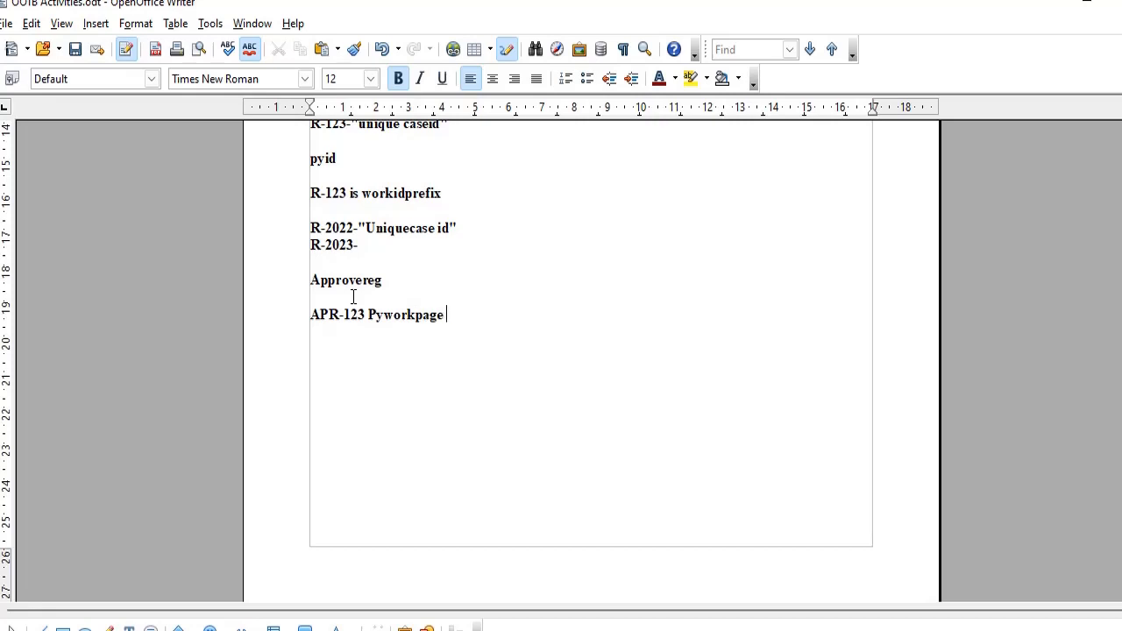
type("wi")
key("BackSpace")
key("BackSpace")
type("-> Child case info  ")
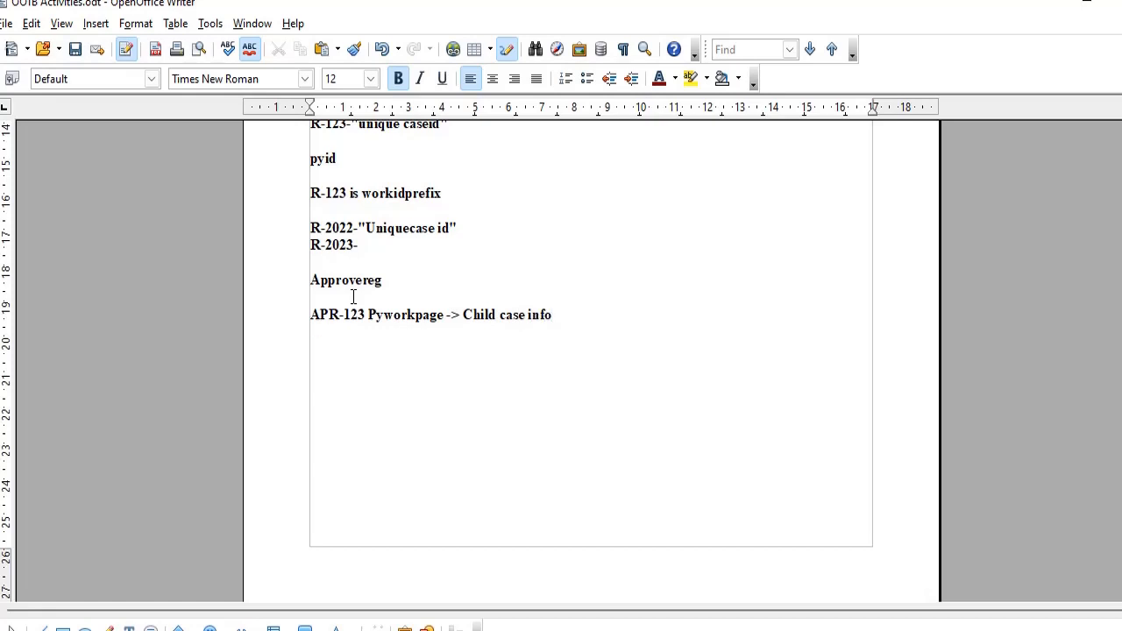
Add the line "R-123 pyworkcover", highlight Pyworkpage and pyworkcover in the notes, and go back over the OOTB activities and properties lists.
type("R-123")
type("pyworkcover")
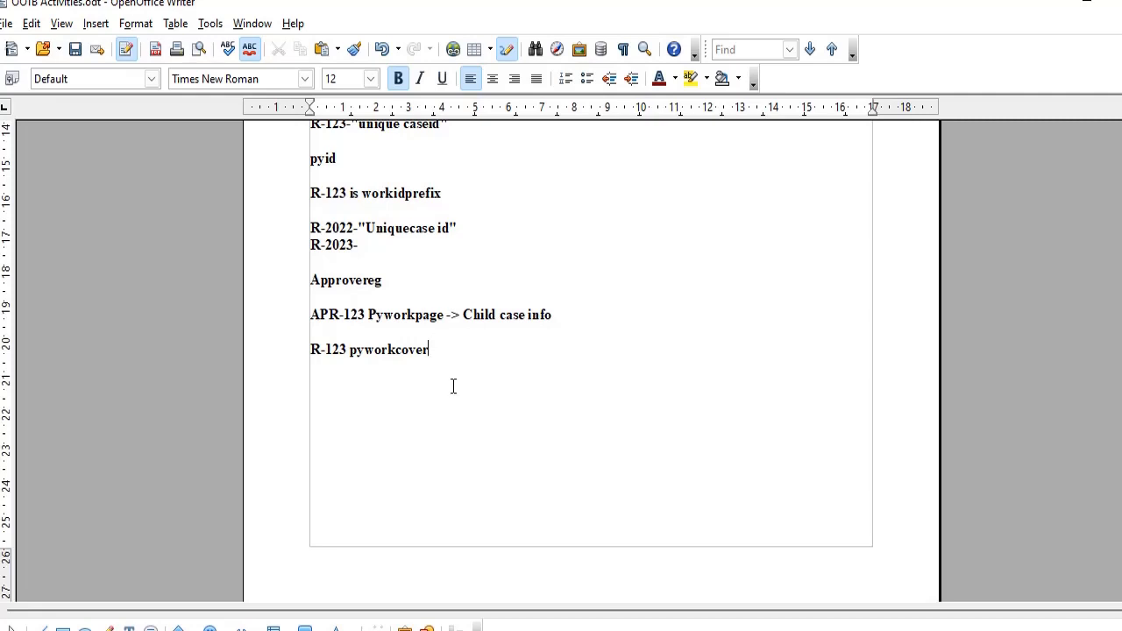
double_click(412, 317)
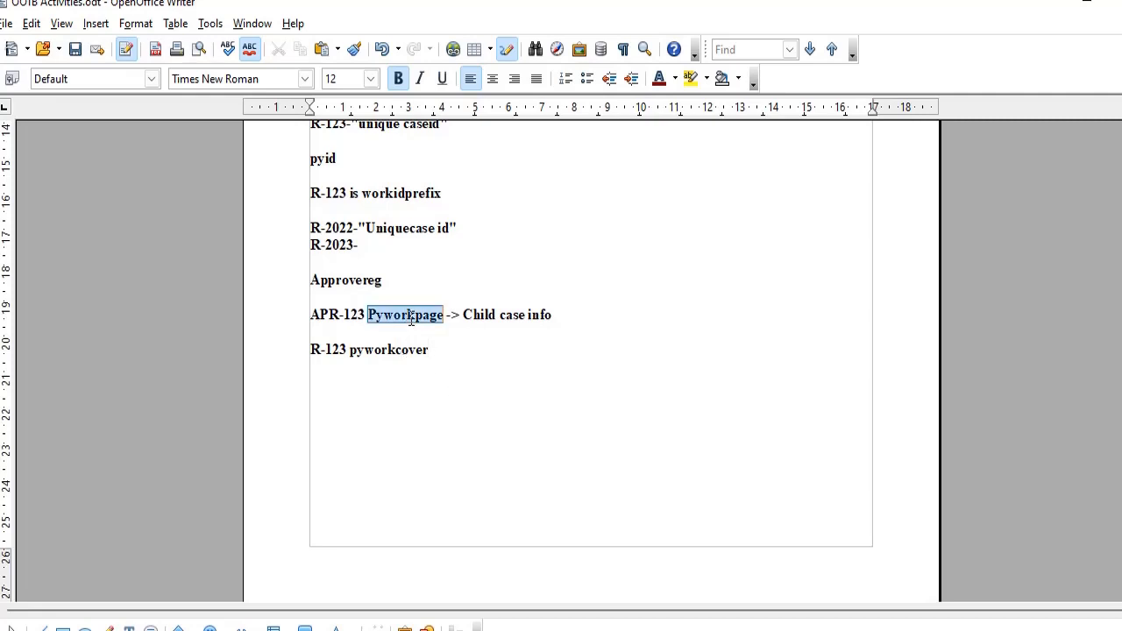
left_click(398, 357)
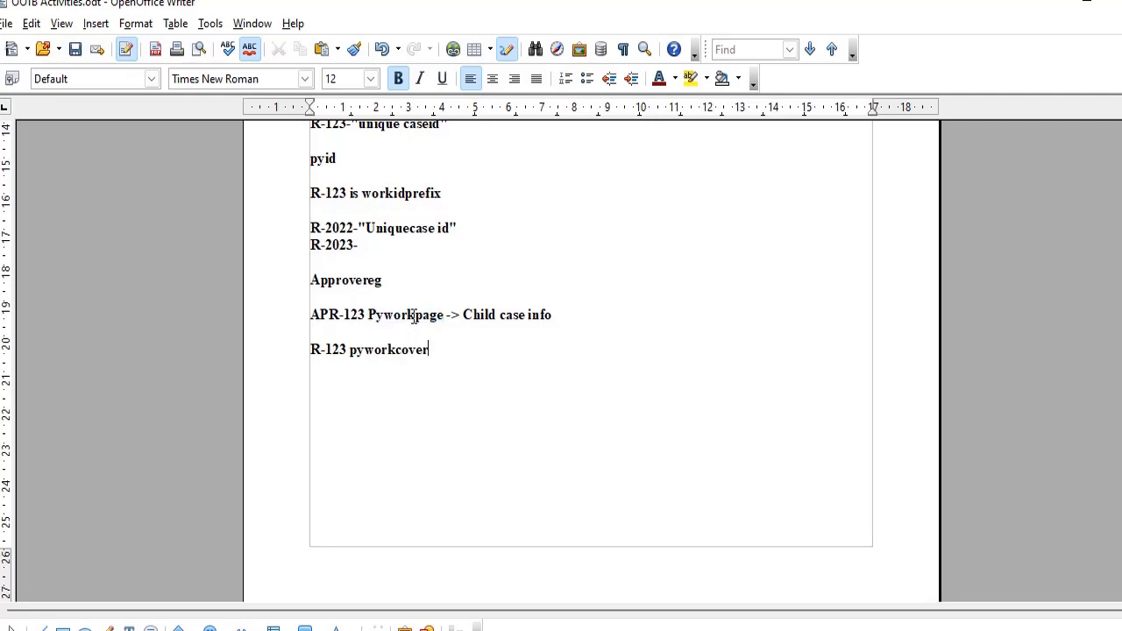
double_click(412, 317)
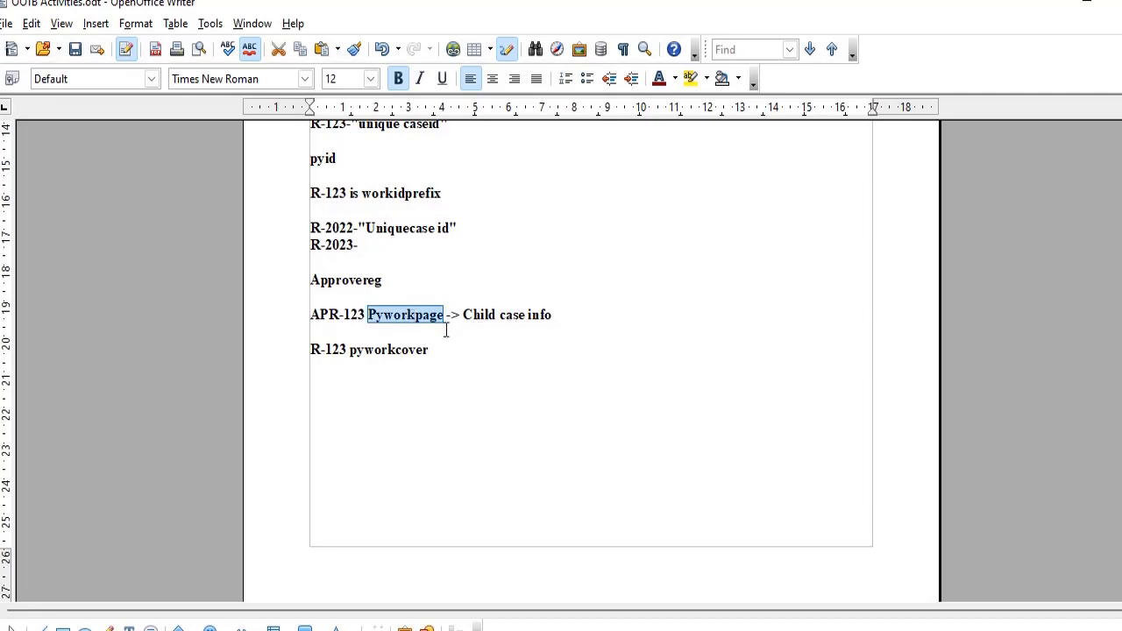
double_click(402, 348)
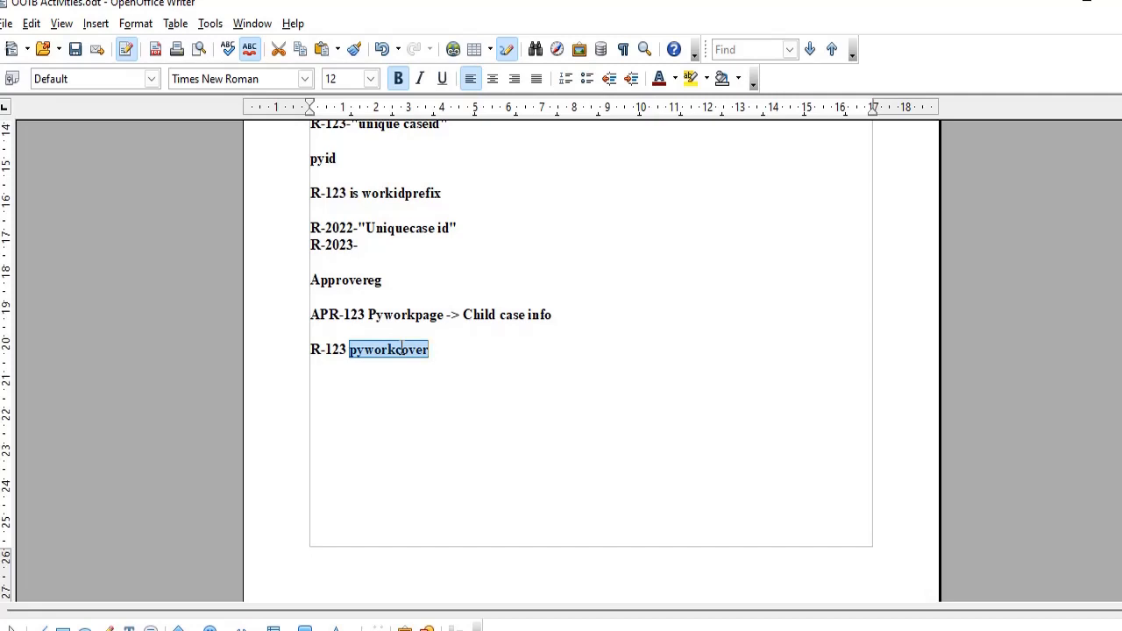
scroll(600, 447, "up", 10)
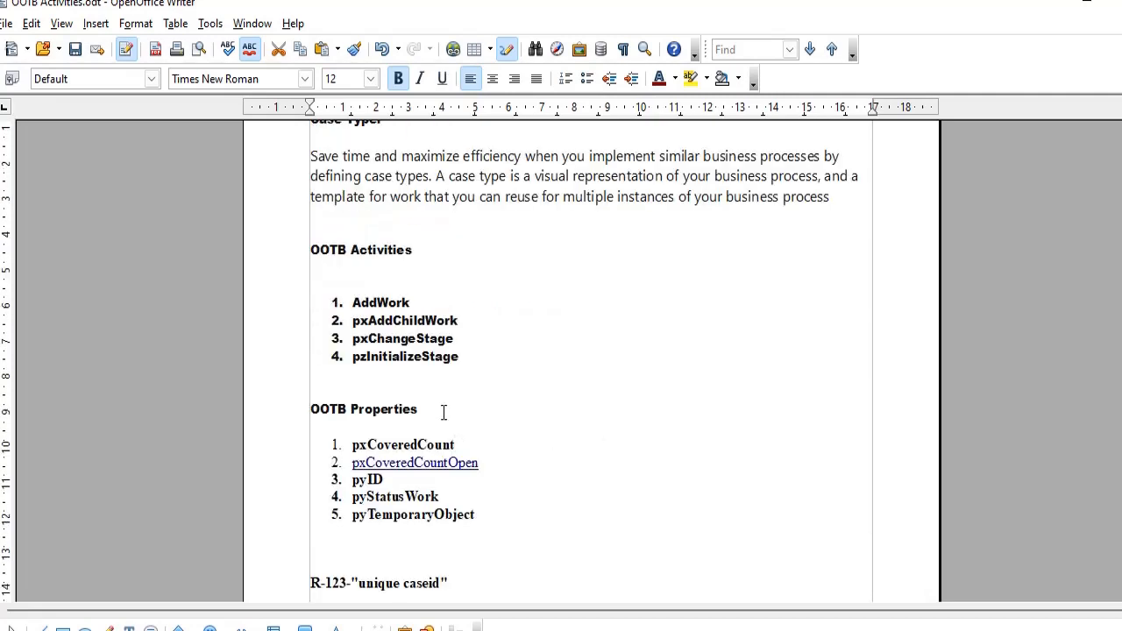
left_click(506, 462)
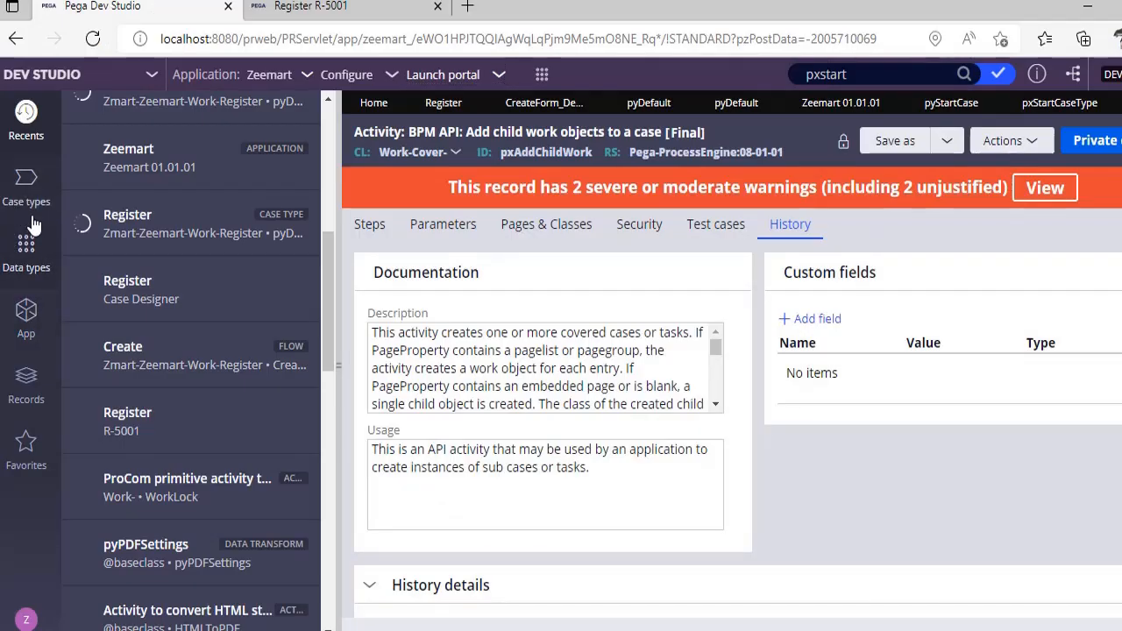
Switch to Pega Dev Studio, open the Register case type and look through its settings down to the Locking strategy.
left_click(28, 215)
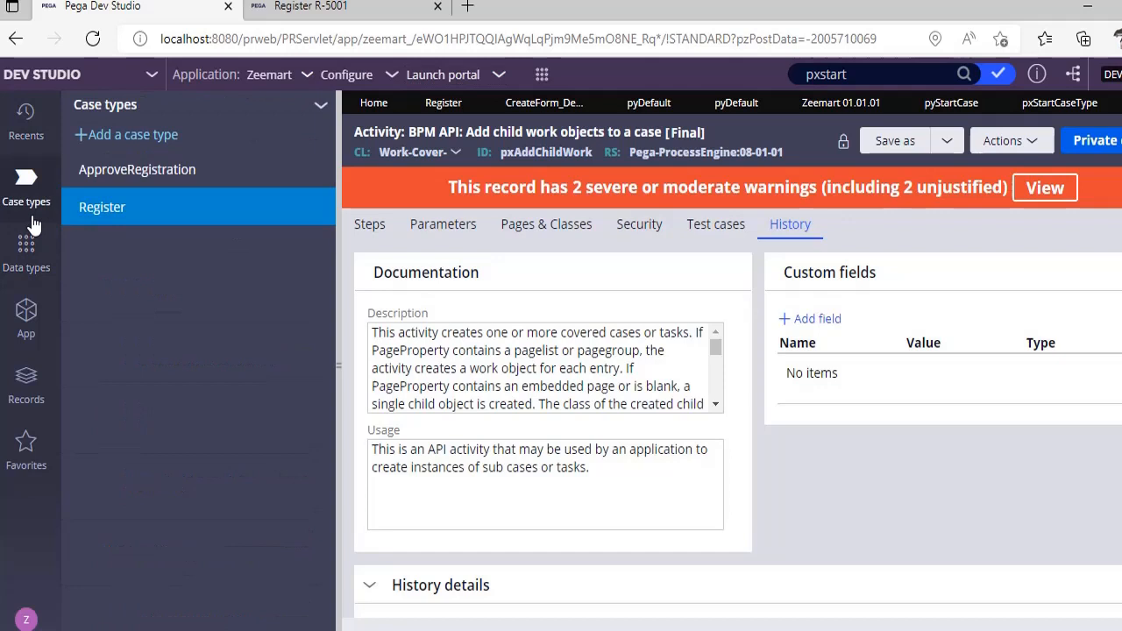
left_click(102, 217)
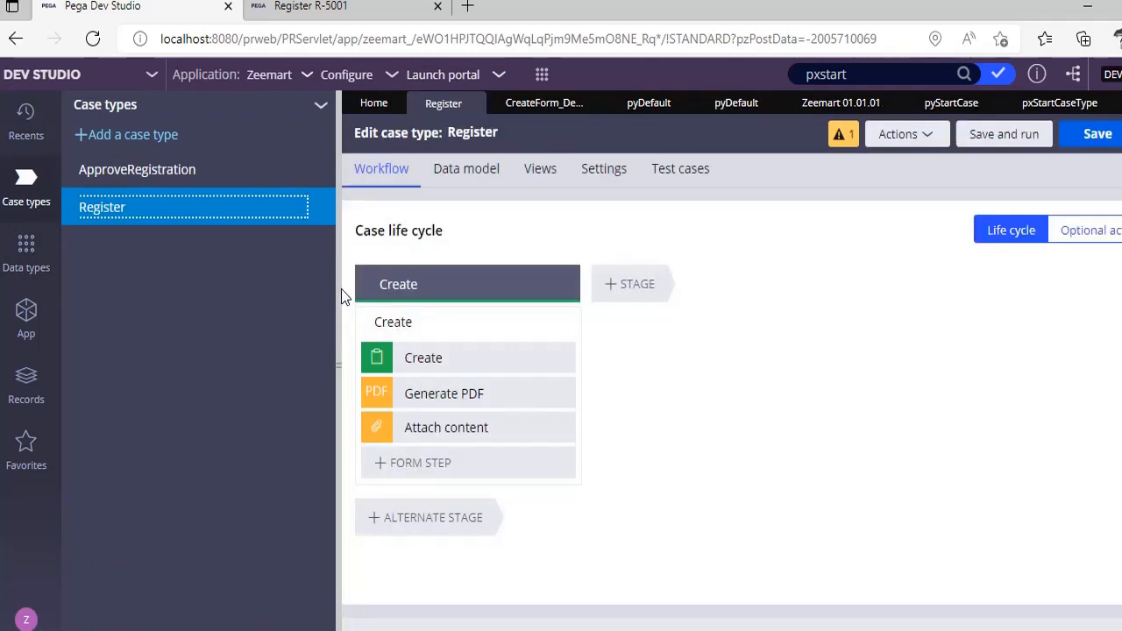
left_click(339, 290)
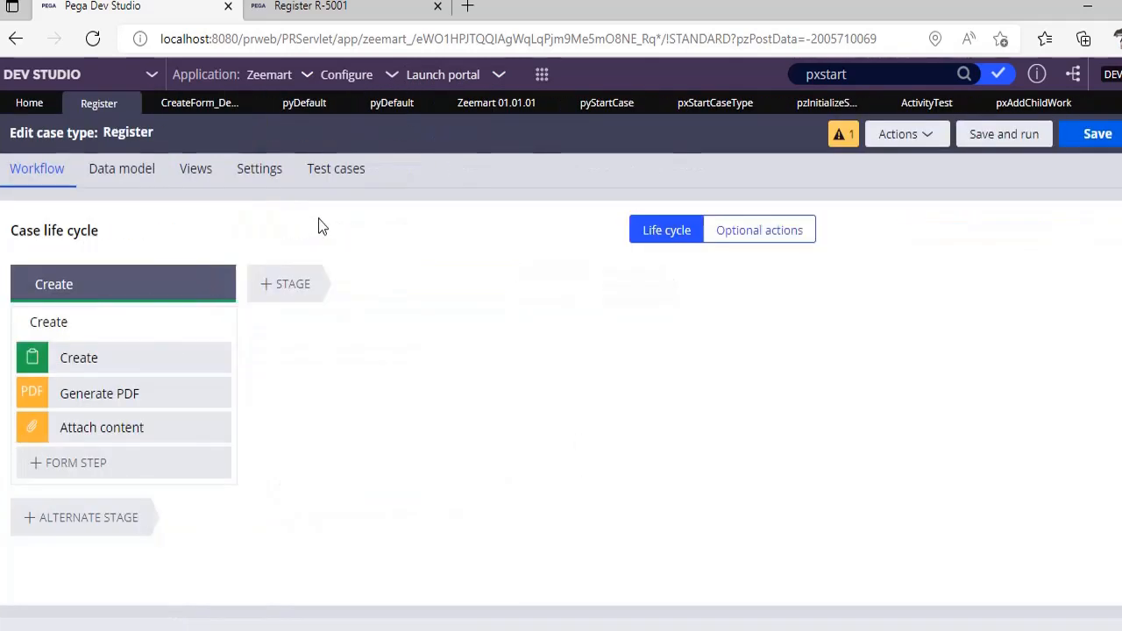
left_click(260, 171)
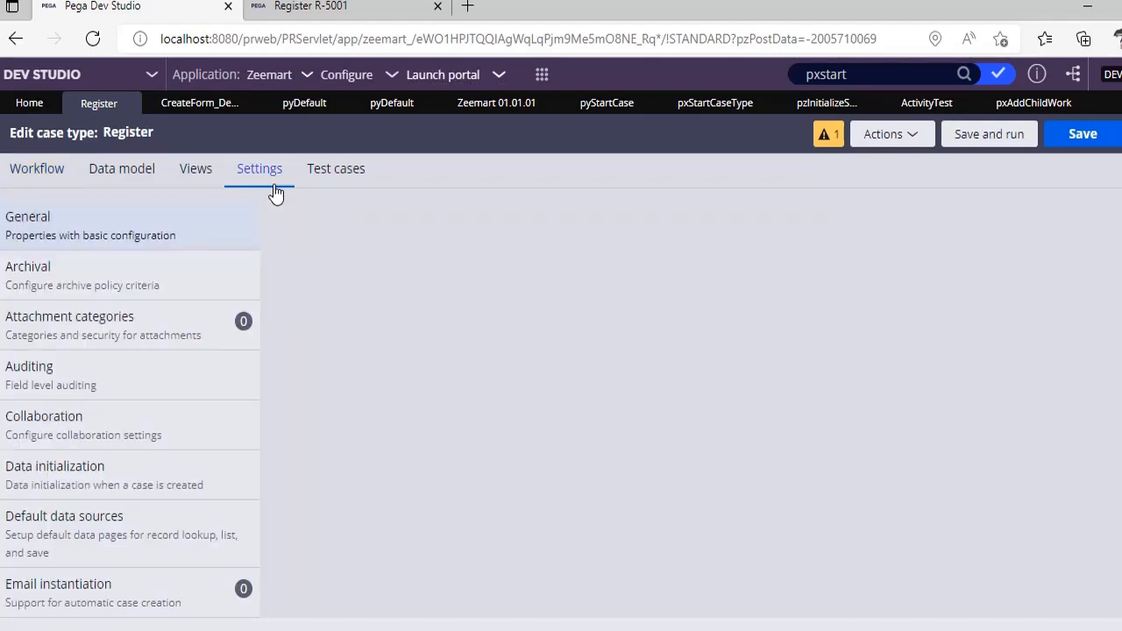
scroll(175, 307, "down", 2)
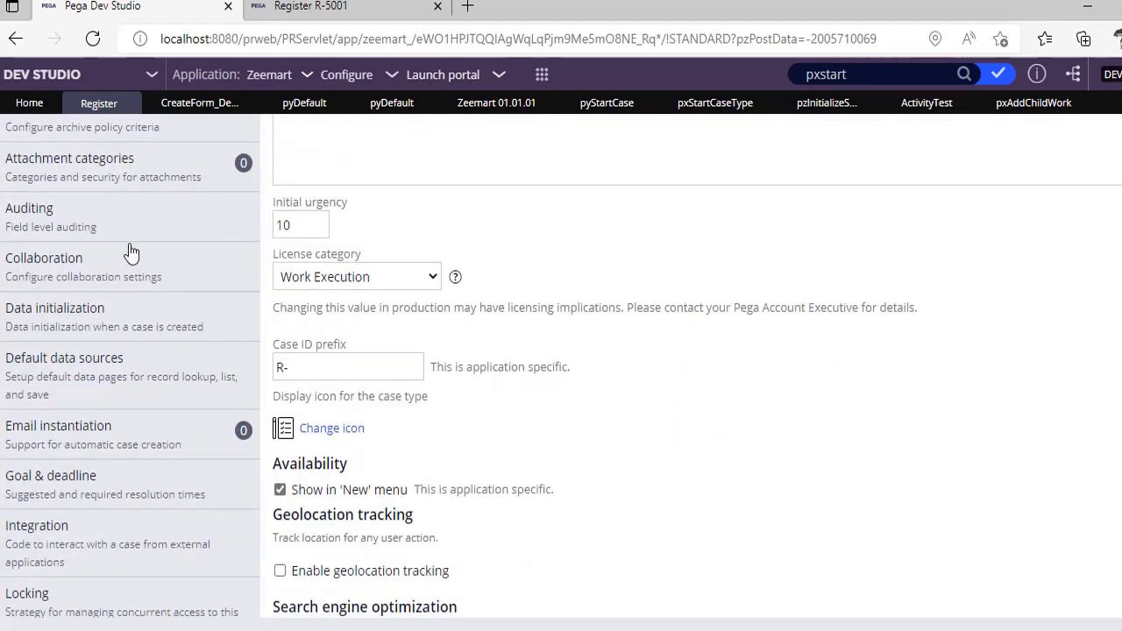
scroll(143, 485, "down", 3)
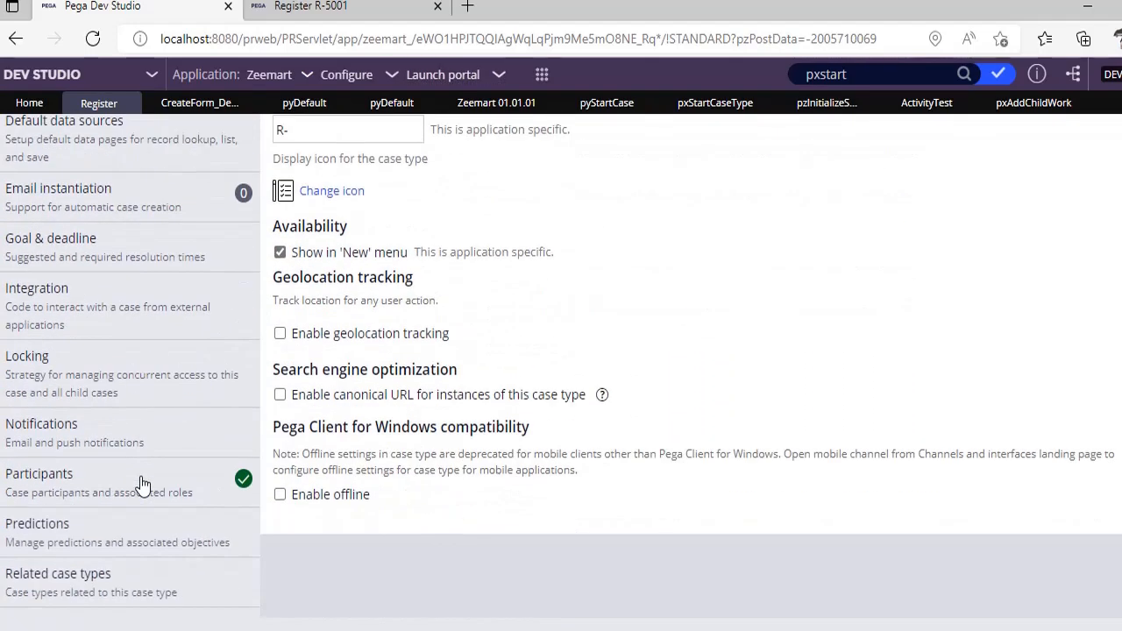
scroll(143, 485, "up", 5)
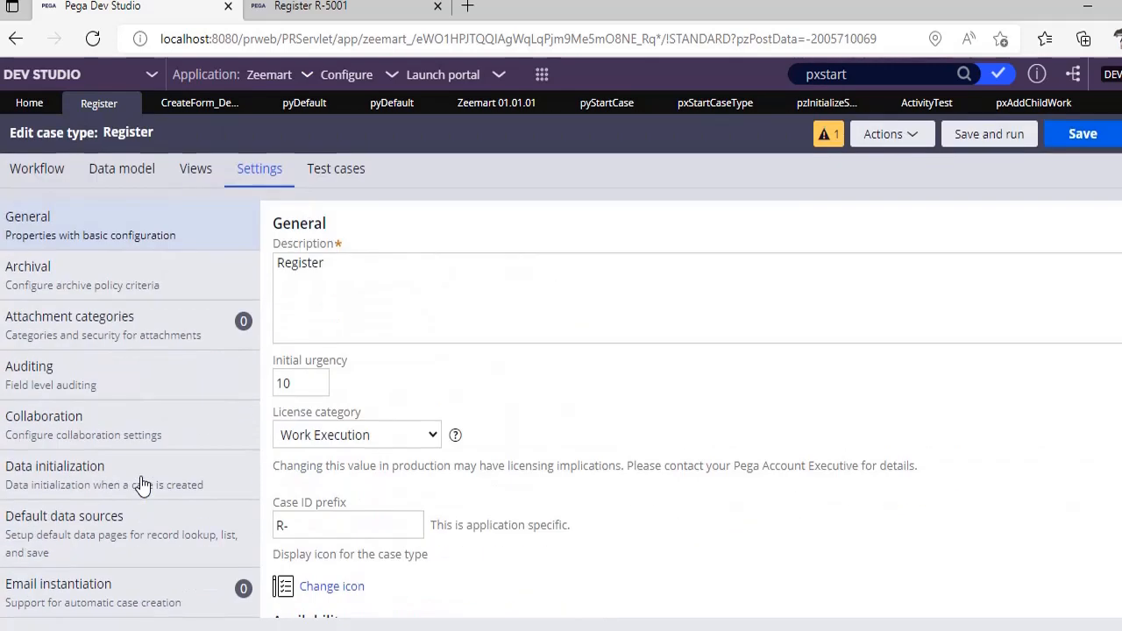
scroll(143, 485, "down", 3)
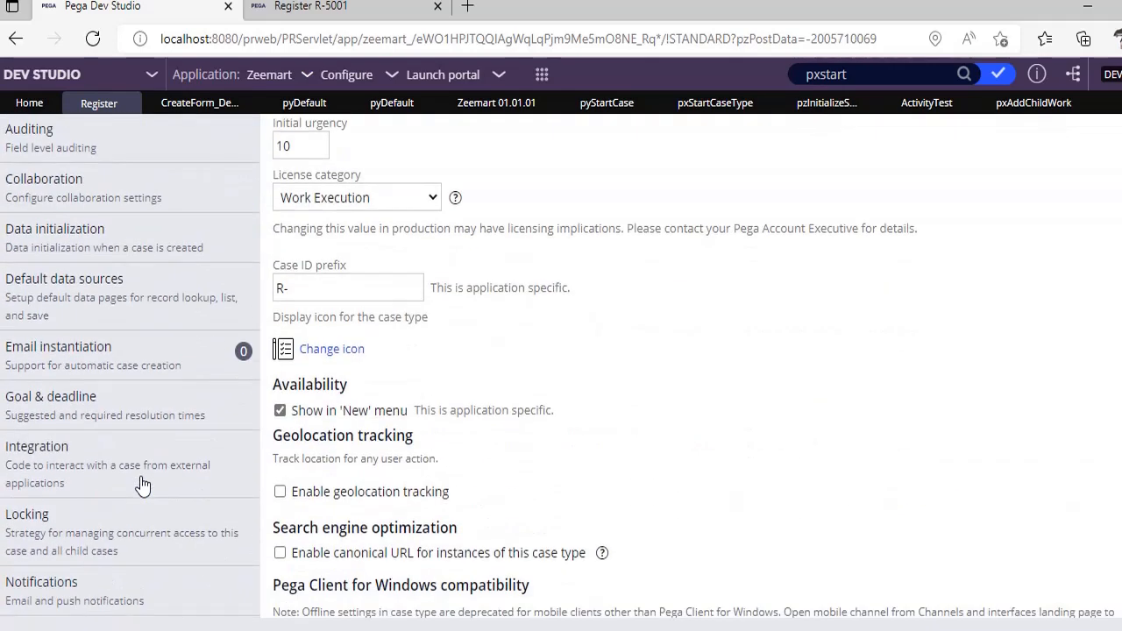
left_click(109, 537)
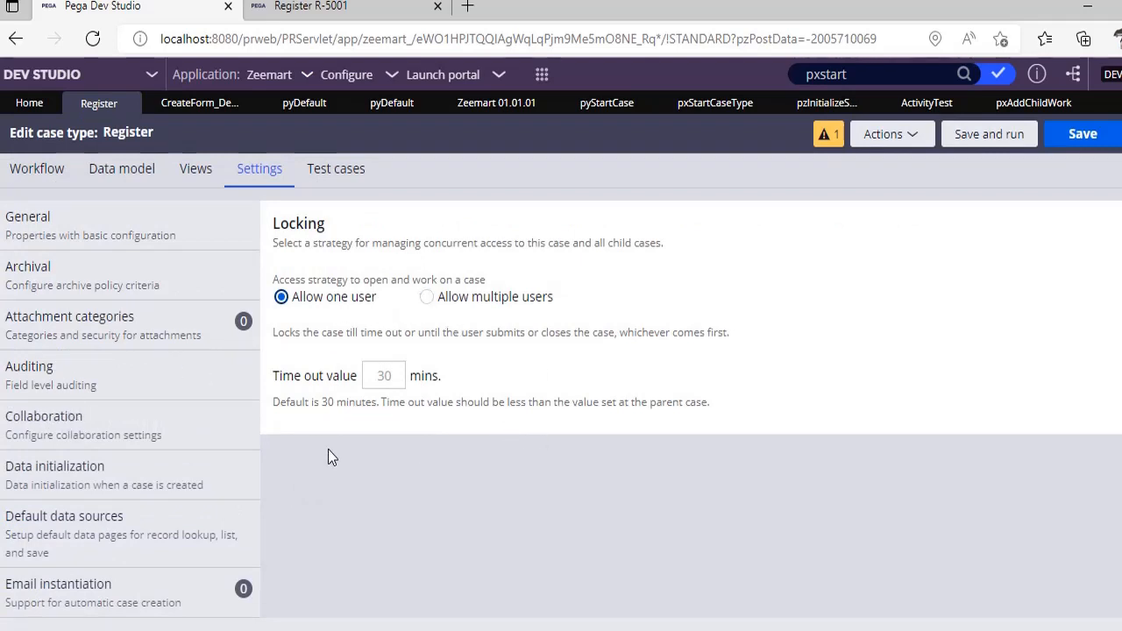
Return to Register's workflow from the locking settings and open its underlying pyDefault case type rule.
left_click(2, 369)
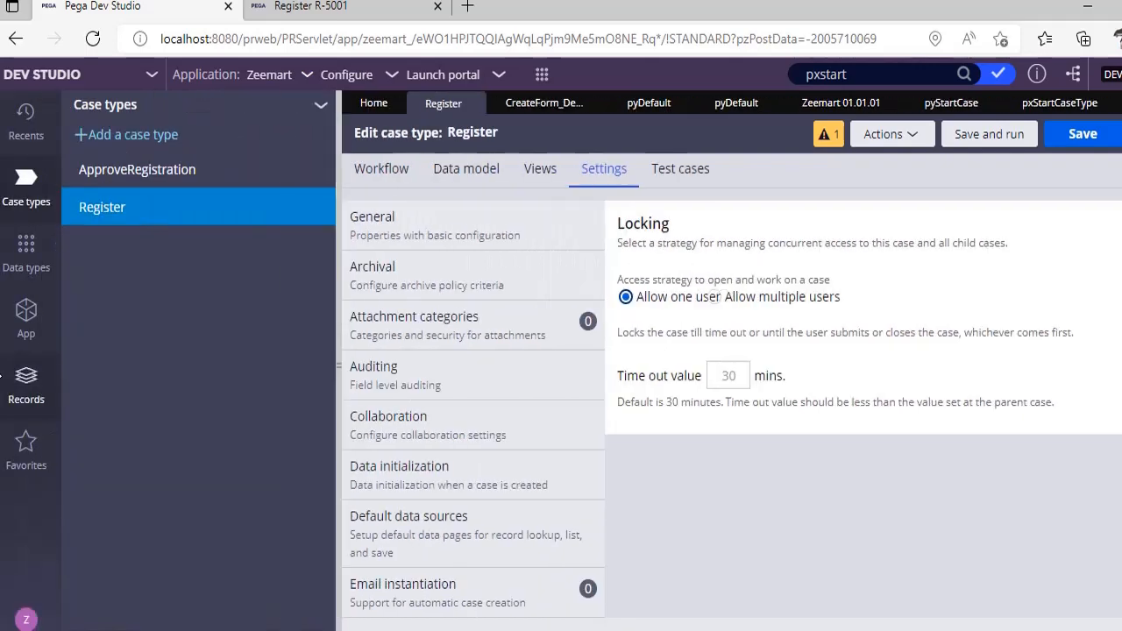
left_click(114, 210)
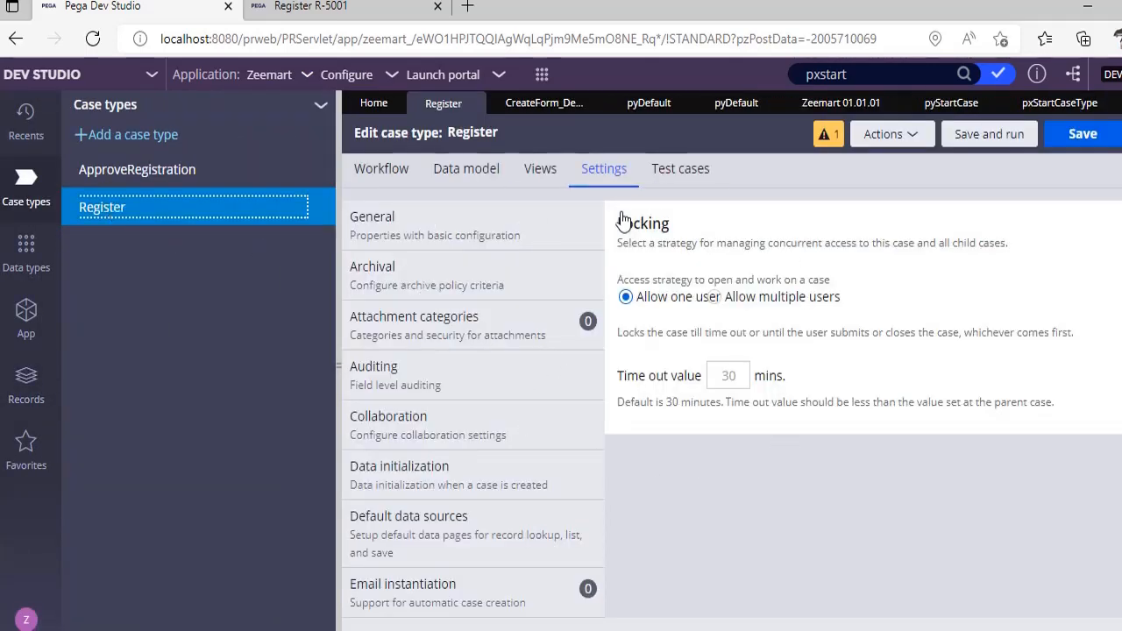
left_click(386, 170)
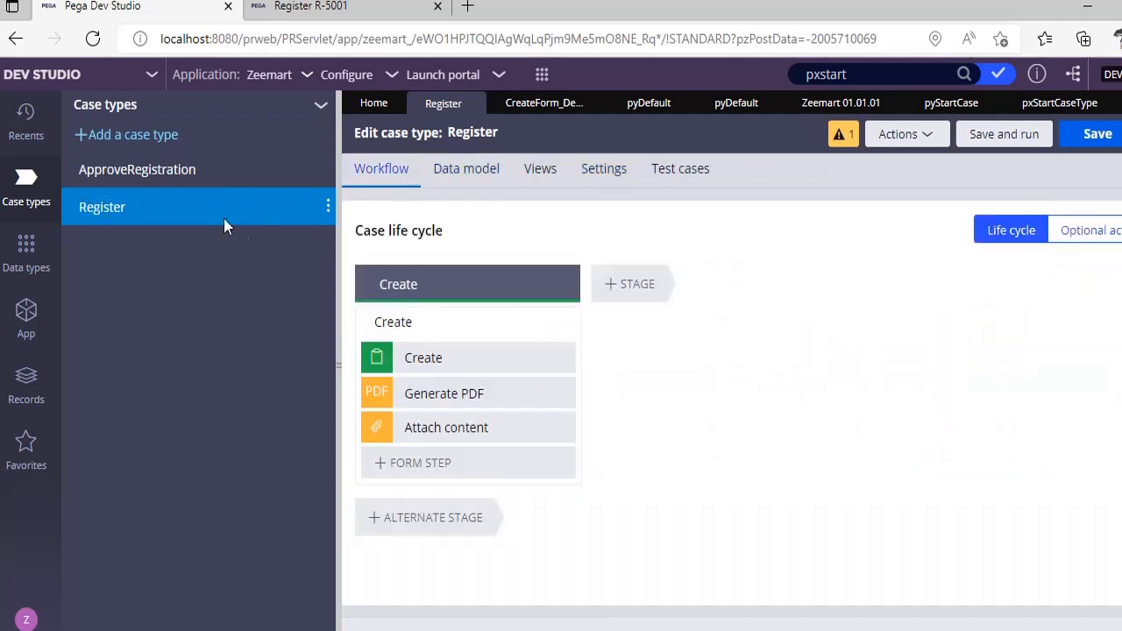
right_click(111, 210)
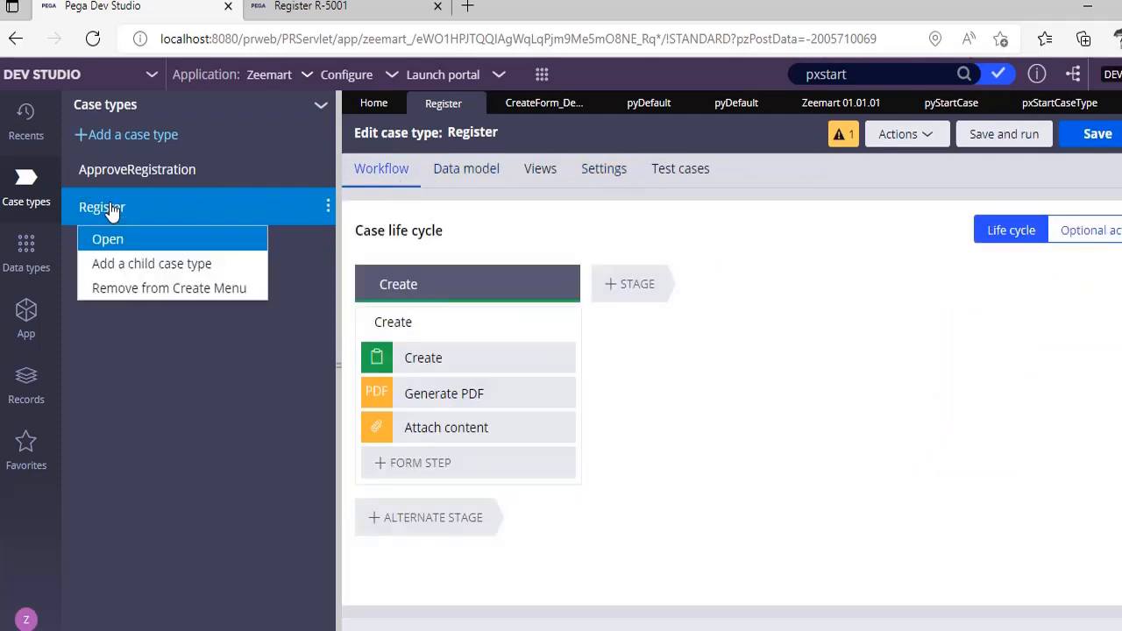
left_click(156, 248)
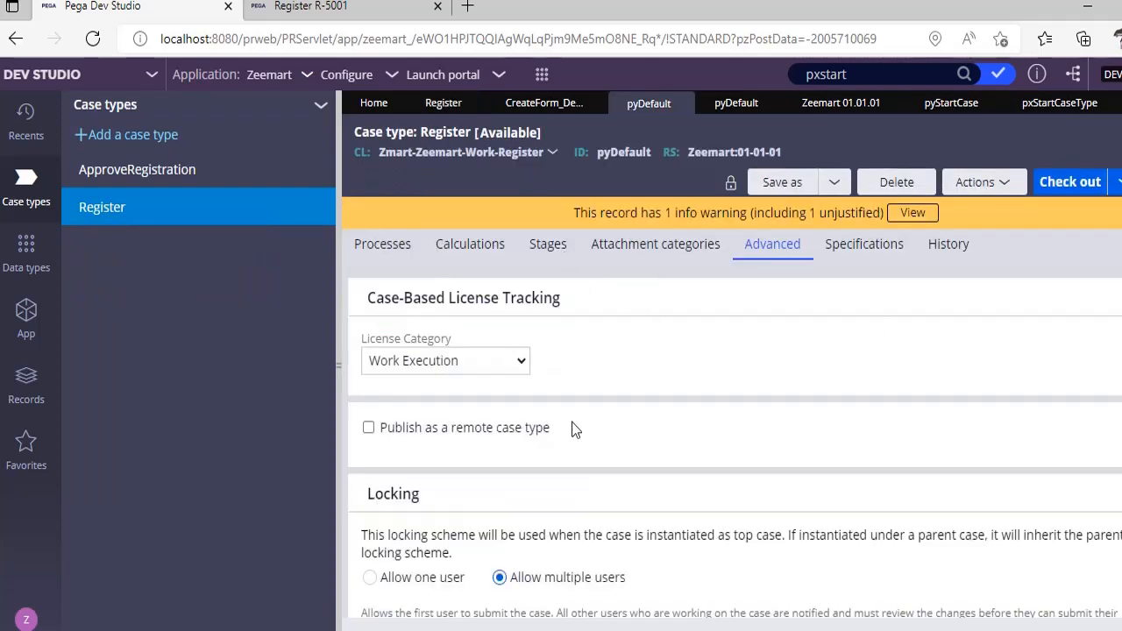
Examine the stages, processes and calculations defined in the Register case type rule.
left_click(535, 245)
scroll(559, 411, "down", 1)
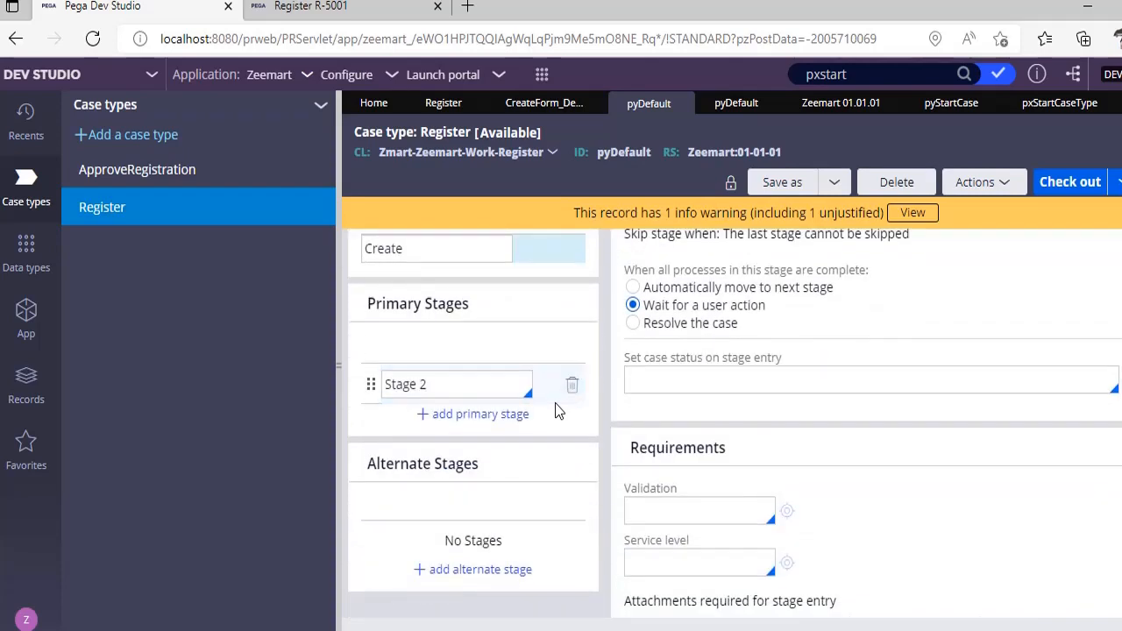
scroll(557, 410, "down", 3)
scroll(556, 408, "up", 4)
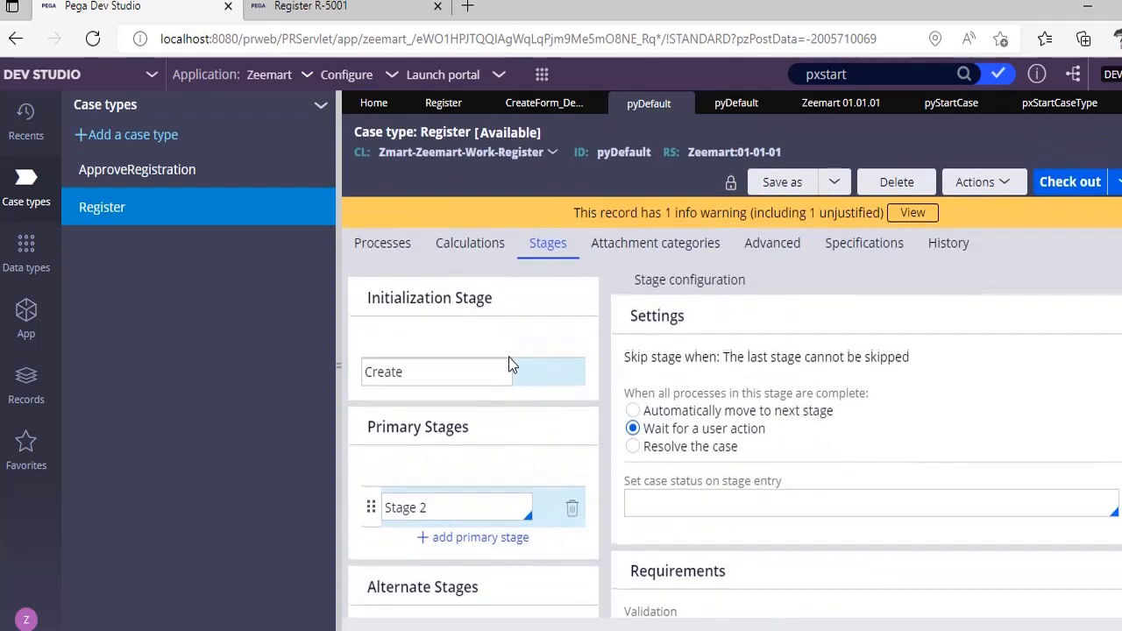
left_click(402, 259)
left_click(472, 258)
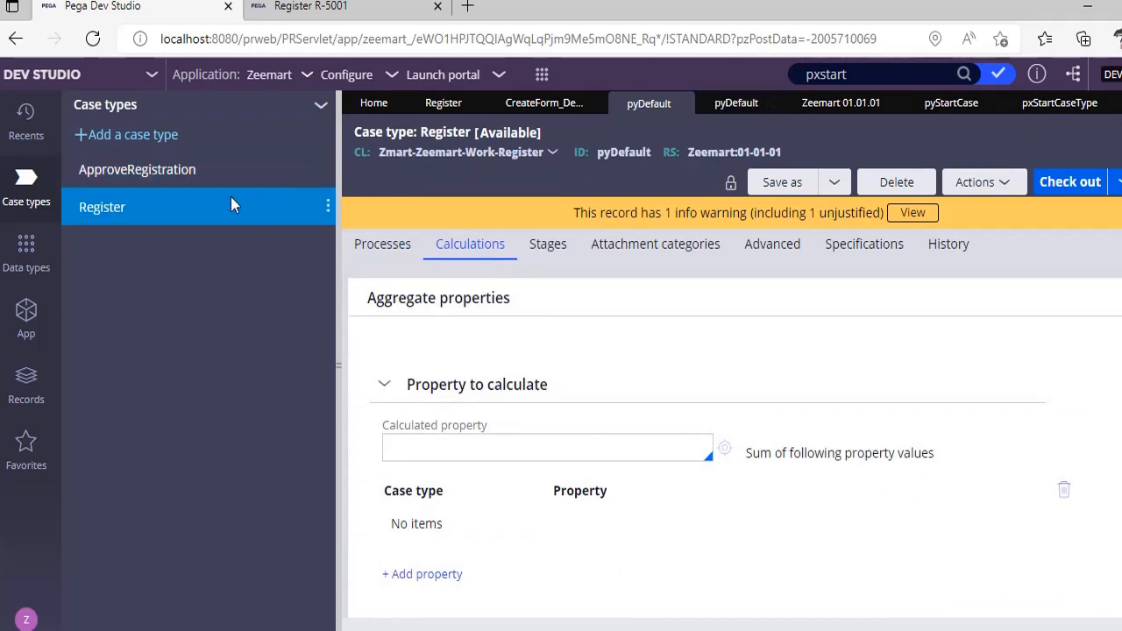
Review the Create process's General and Goal & deadline settings in Register's case life cycle, and remove the empty form step beneath it.
left_click(105, 210)
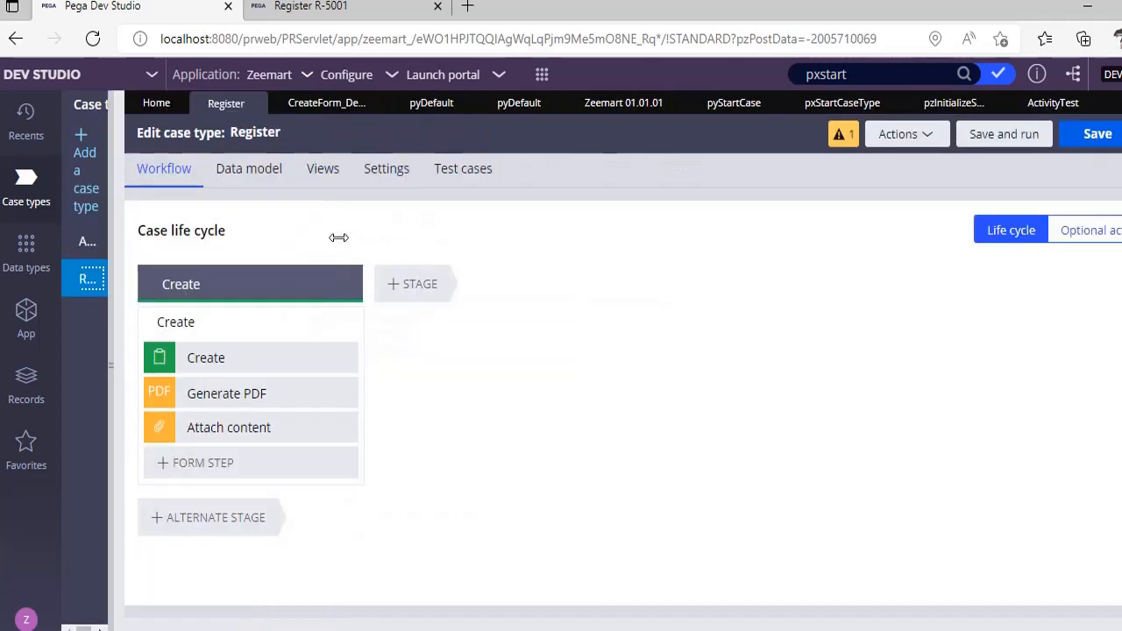
left_click(131, 331)
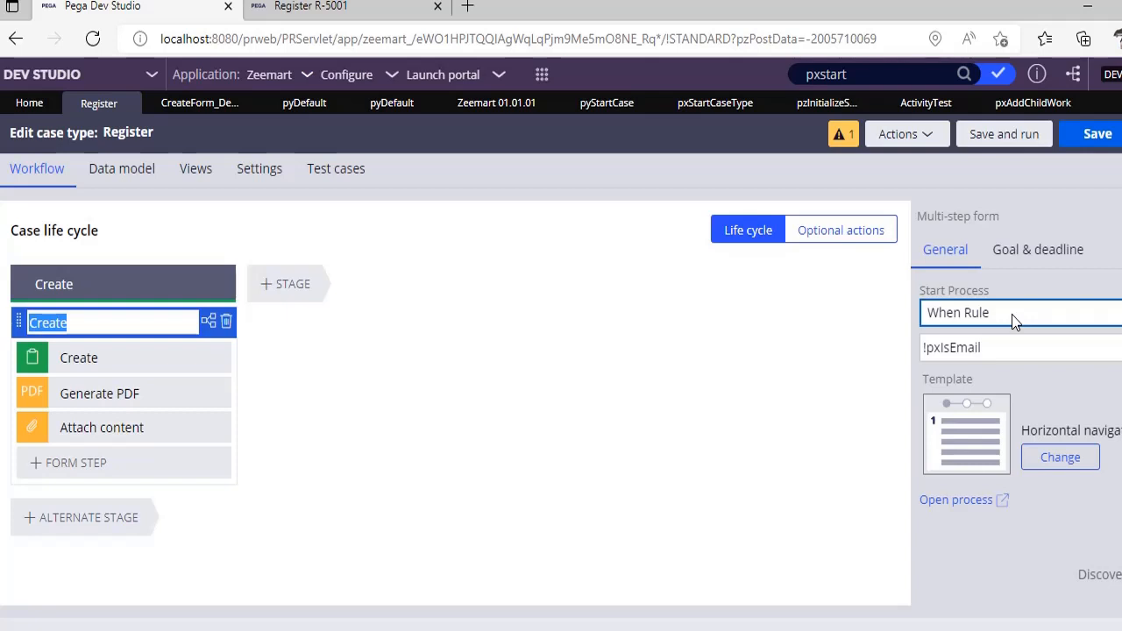
left_click(1038, 266)
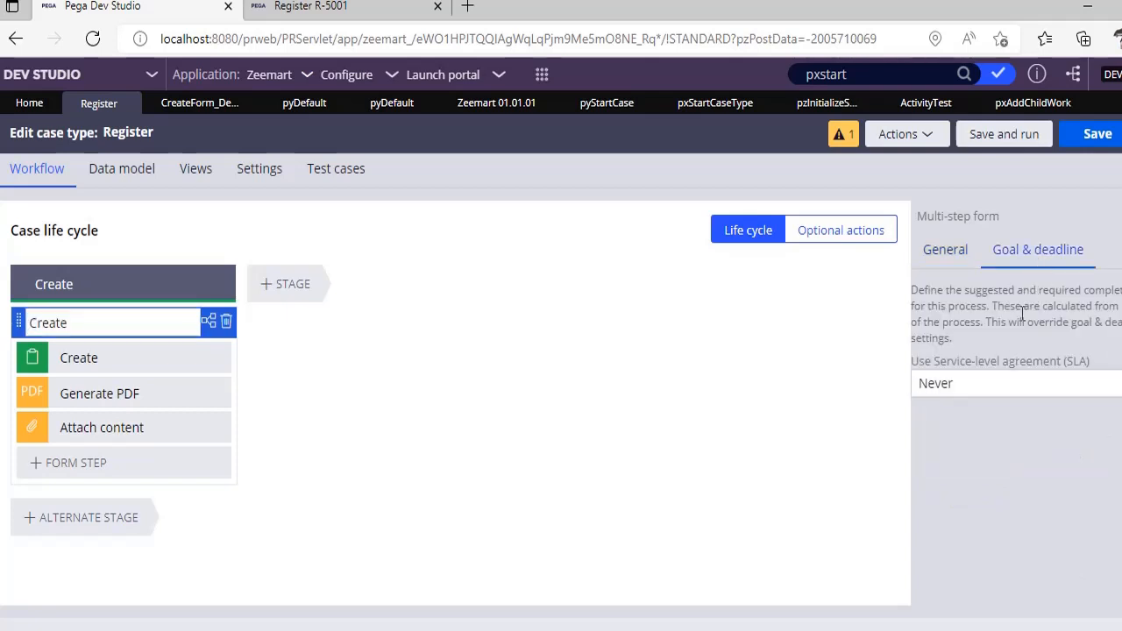
left_click(985, 386)
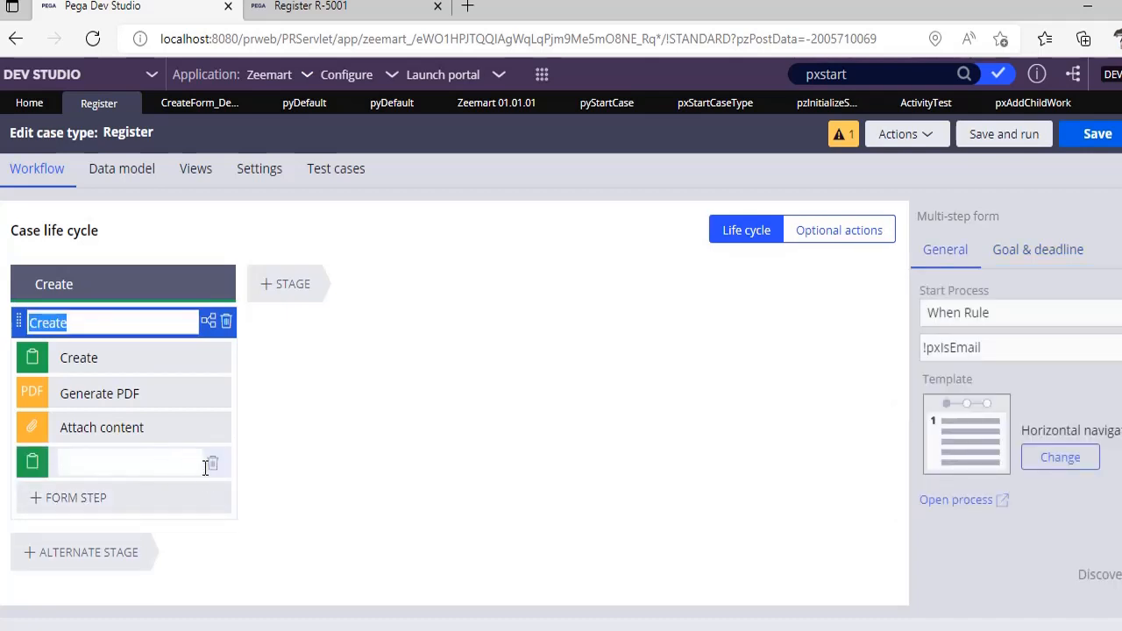
left_click(213, 464)
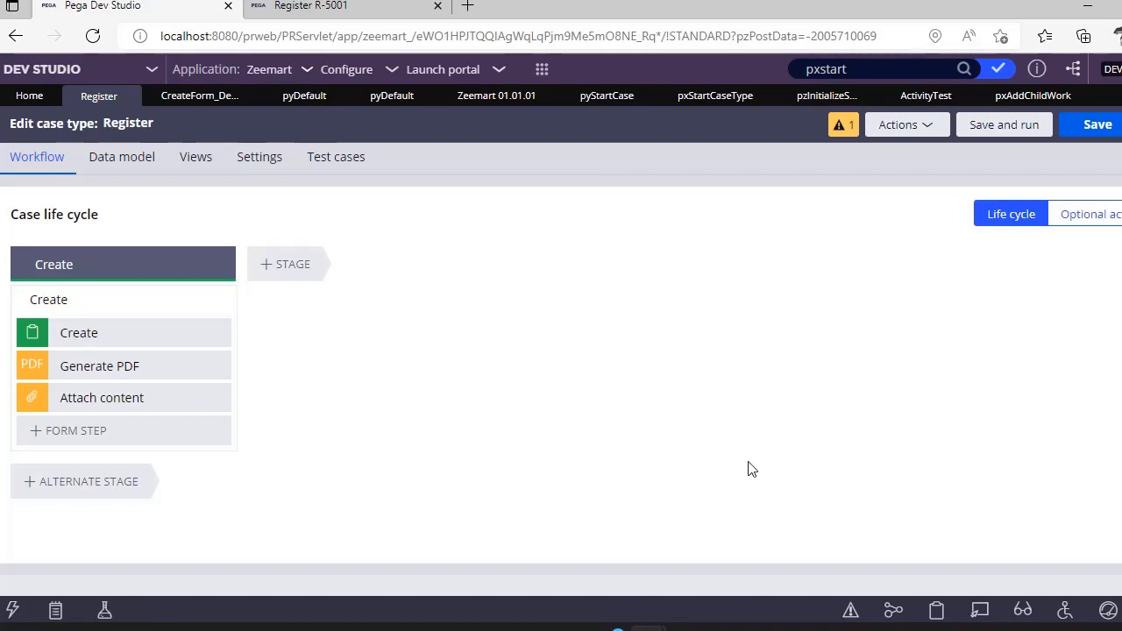
Review the open pyDefault case type and pyDefault data transform, then view the pyStartCase flow with its subprocess properties closed.
left_click(301, 103)
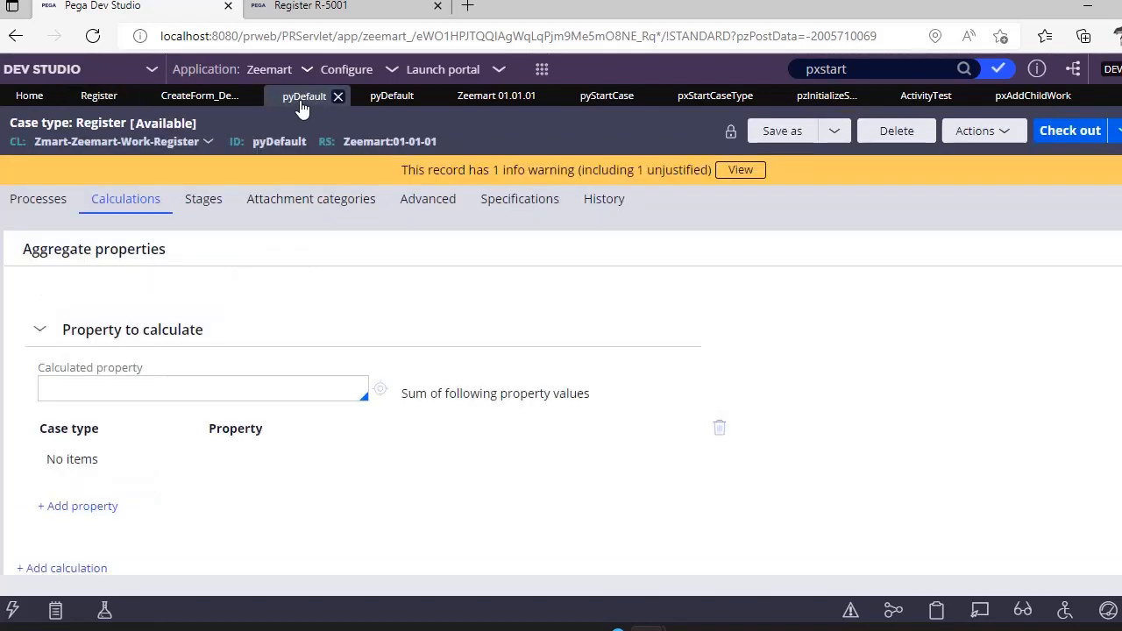
left_click(369, 98)
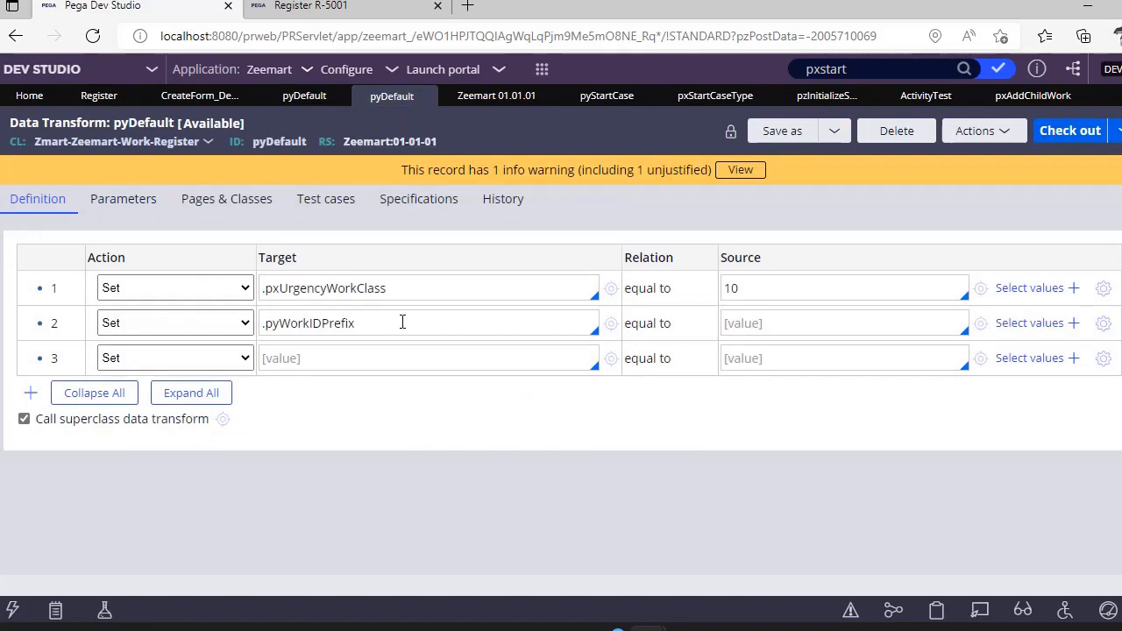
left_click(605, 97)
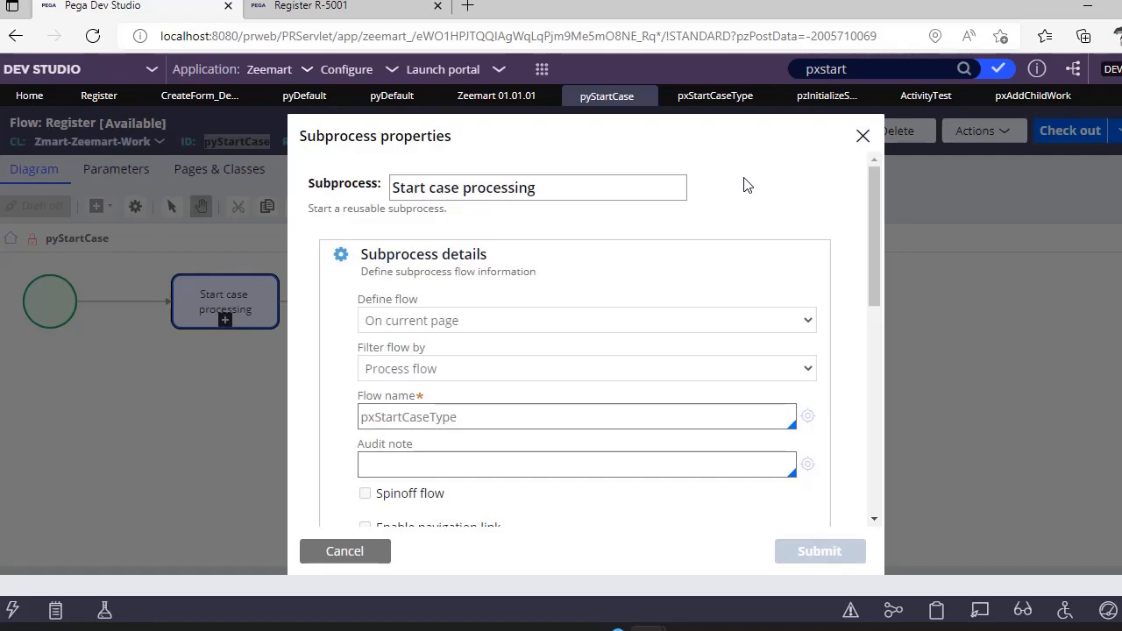
left_click(863, 138)
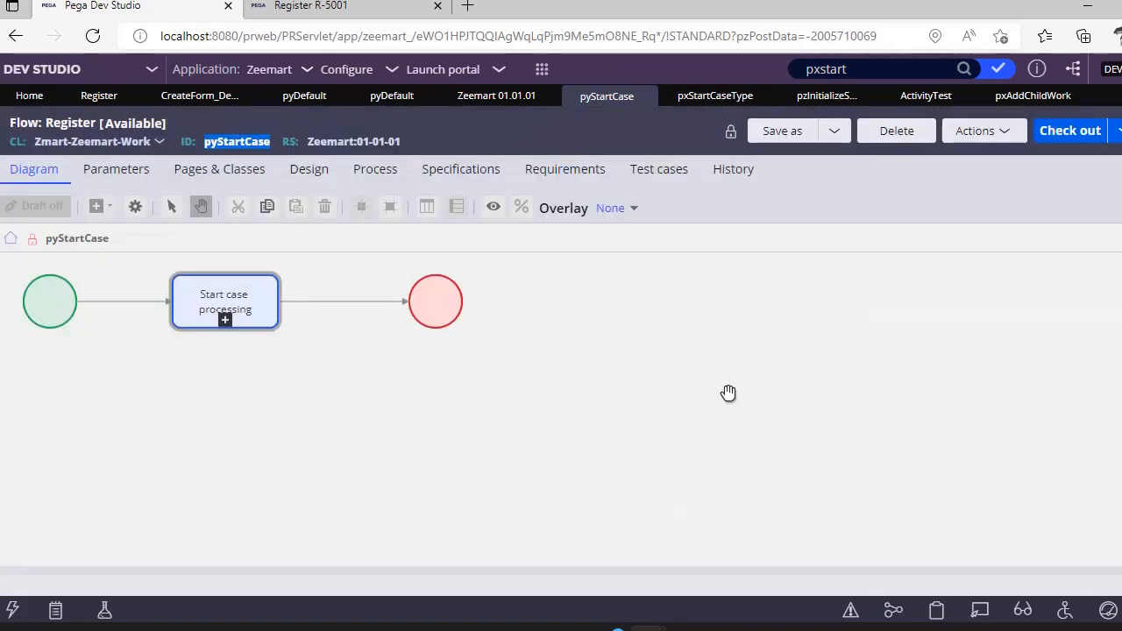